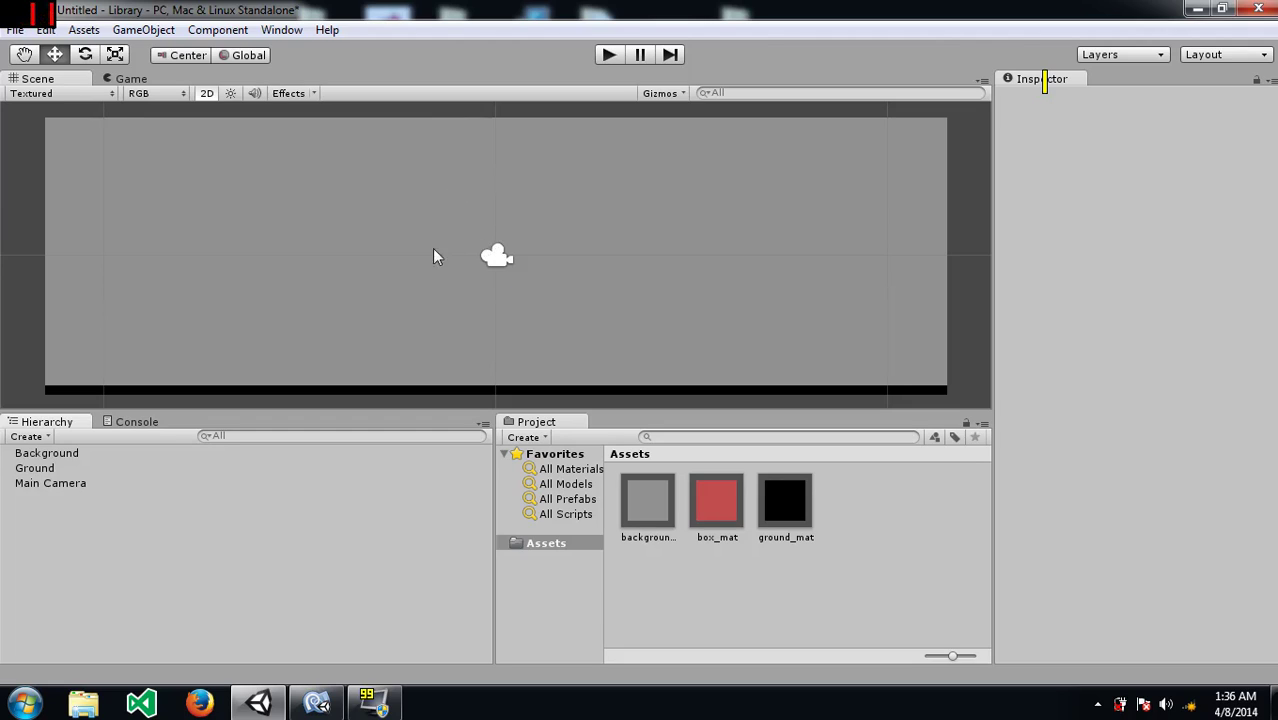
Step: Review the Background and Ground objects and the ground_mat and box_mat materials
{"action": "left_click", "coordinate": [258, 206]}
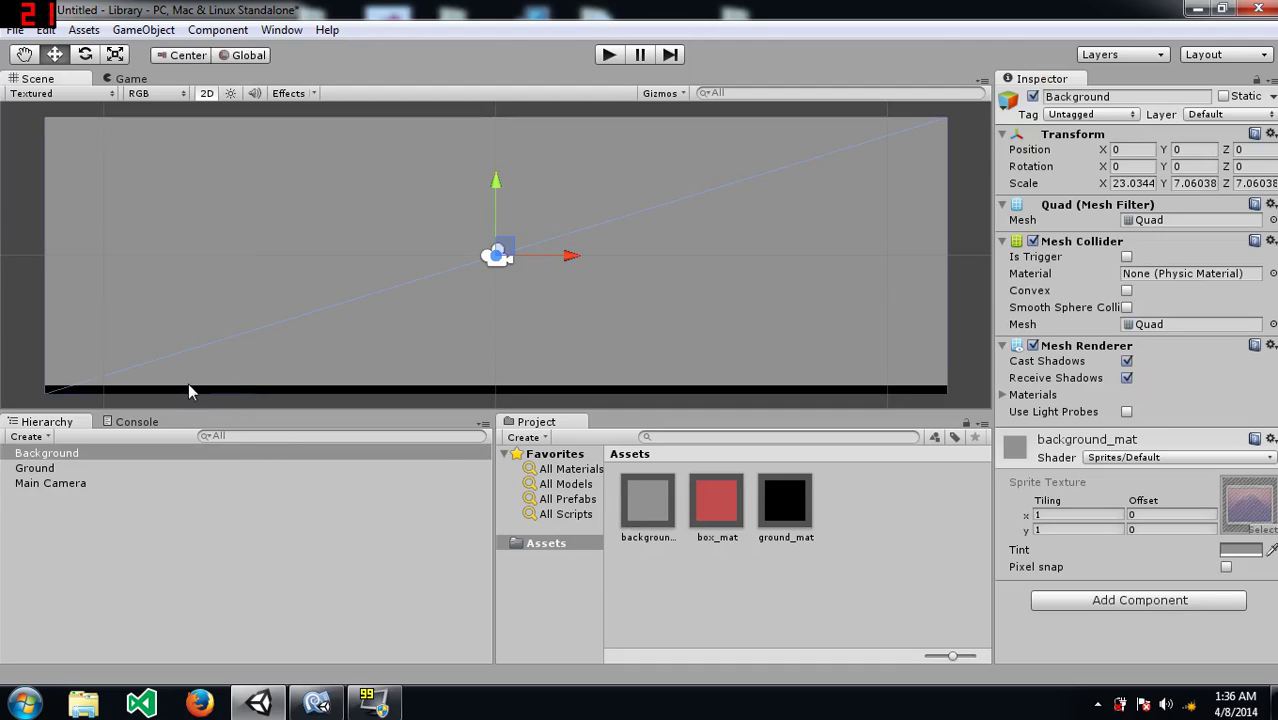
{"action": "left_click", "coordinate": [40, 468]}
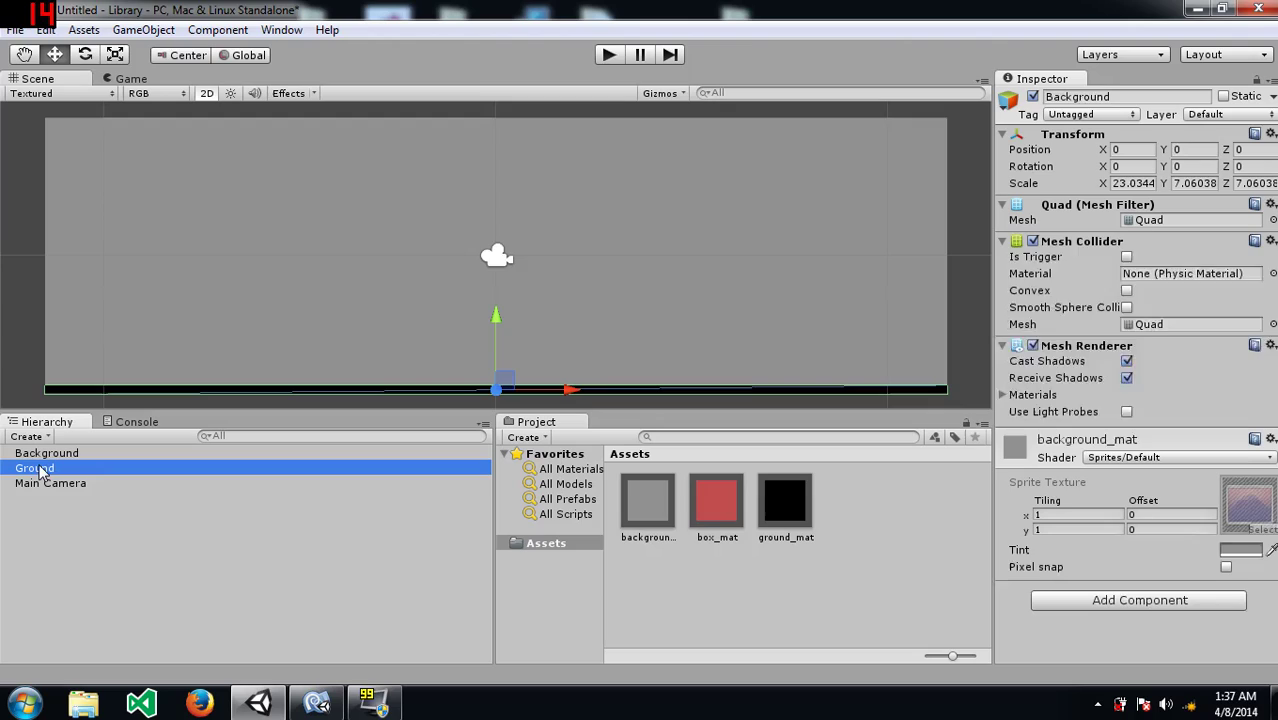
{"action": "left_click", "coordinate": [795, 513]}
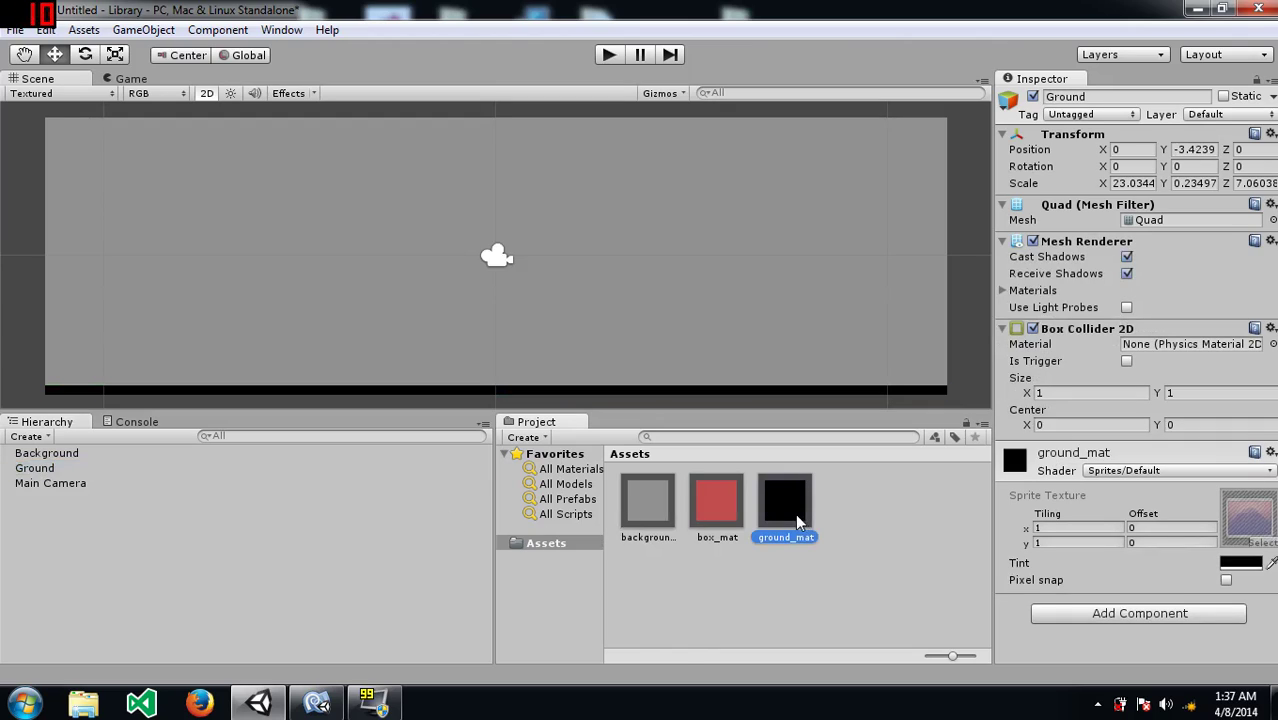
{"action": "left_click", "coordinate": [714, 575]}
{"action": "left_click", "coordinate": [721, 497]}
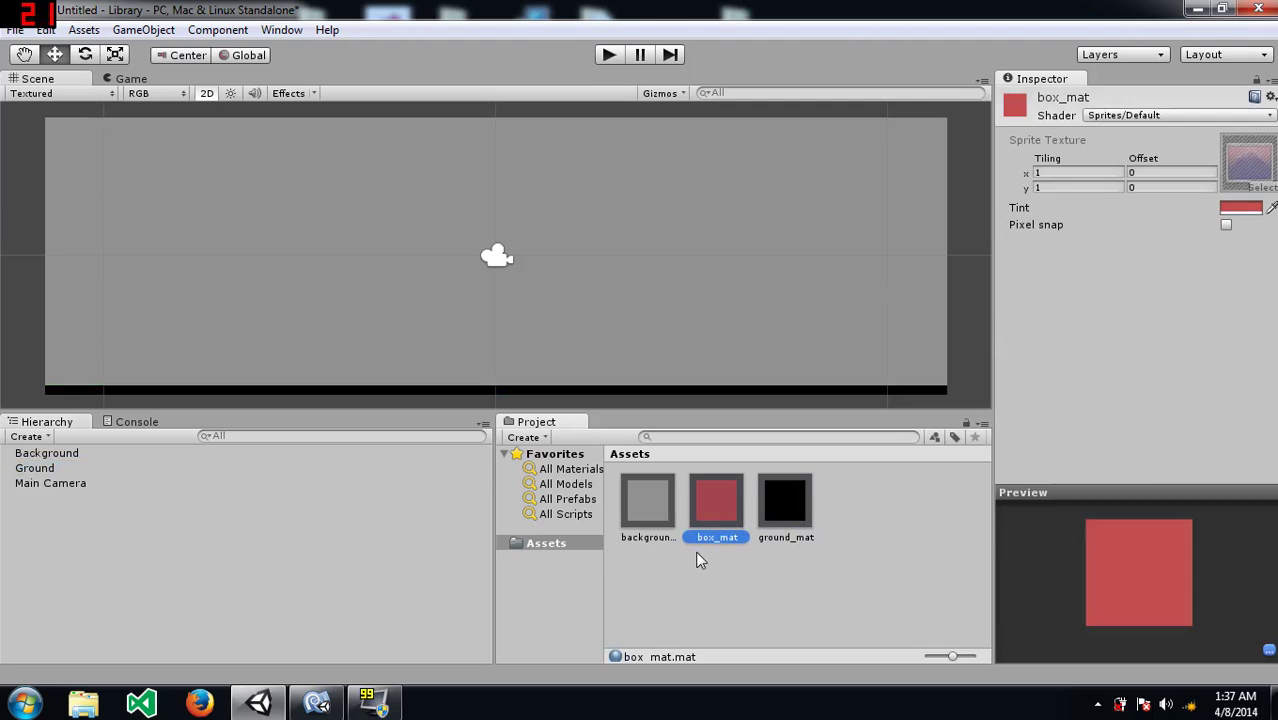
Step: Create a Quad game object in the scene and rename it Box01
{"action": "left_click", "coordinate": [141, 31]}
{"action": "mouse_move", "coordinate": [166, 72]}
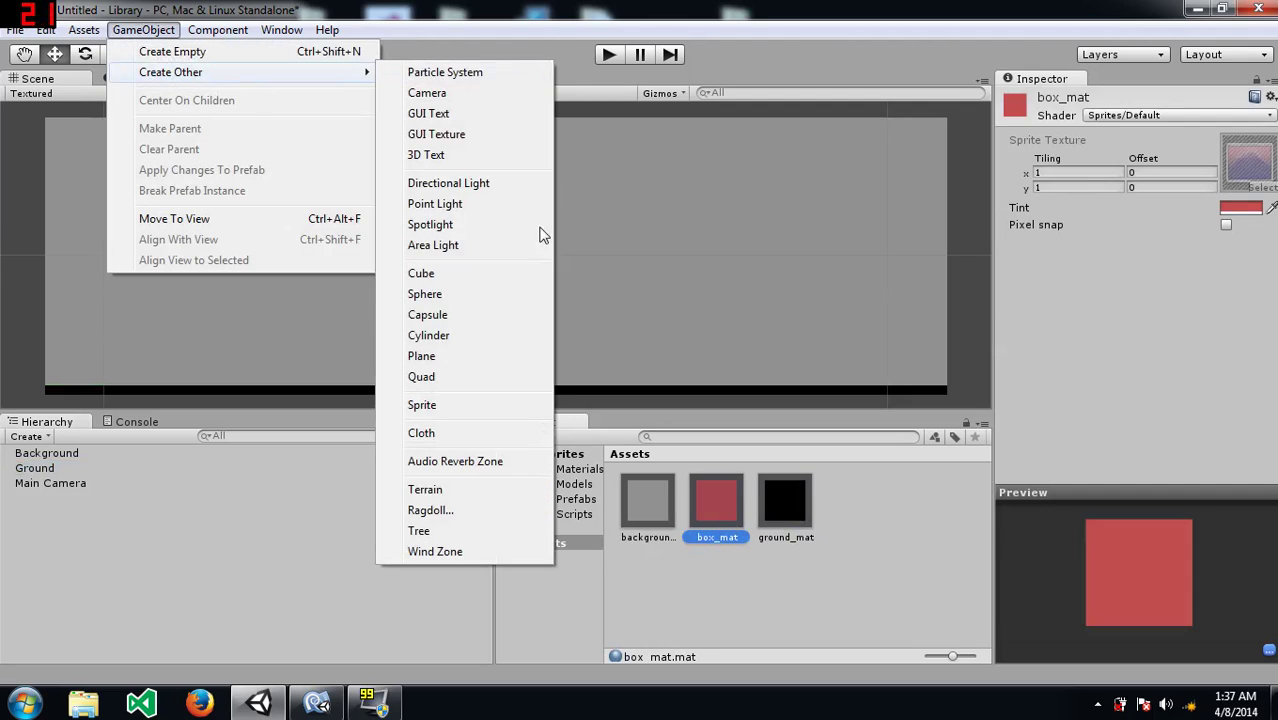
{"action": "left_click", "coordinate": [482, 379]}
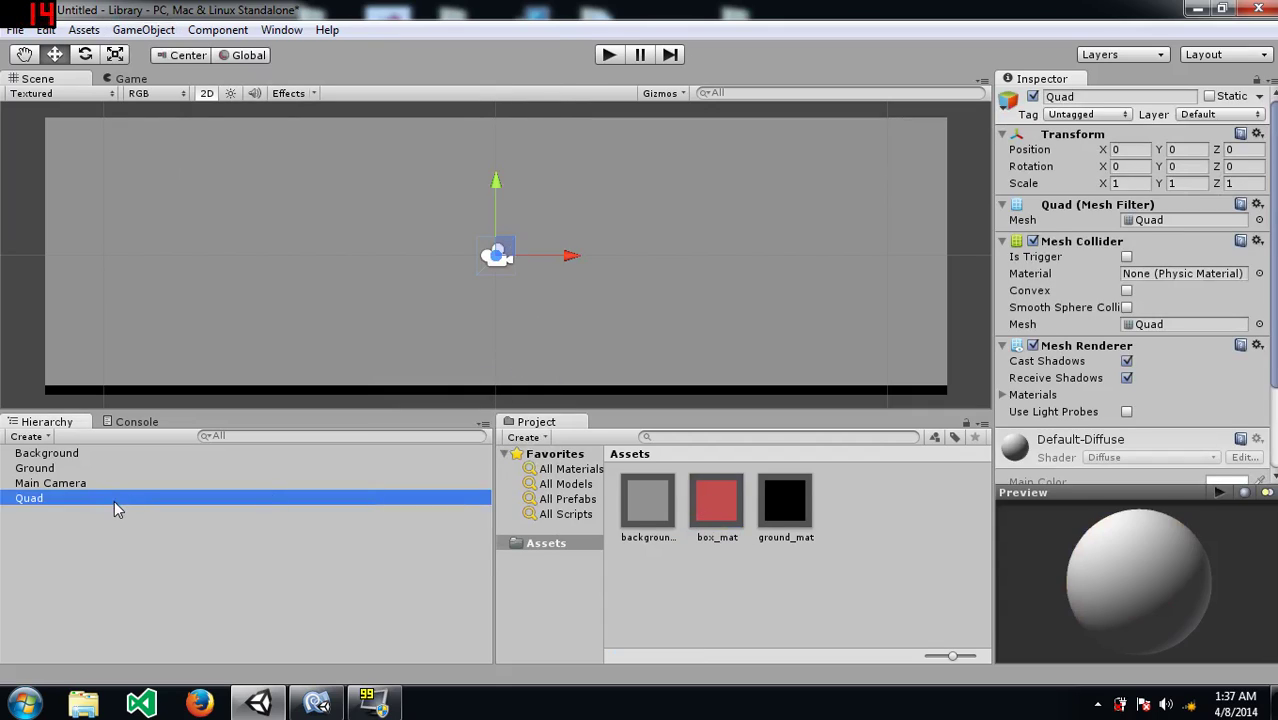
{"action": "left_click", "coordinate": [68, 497]}
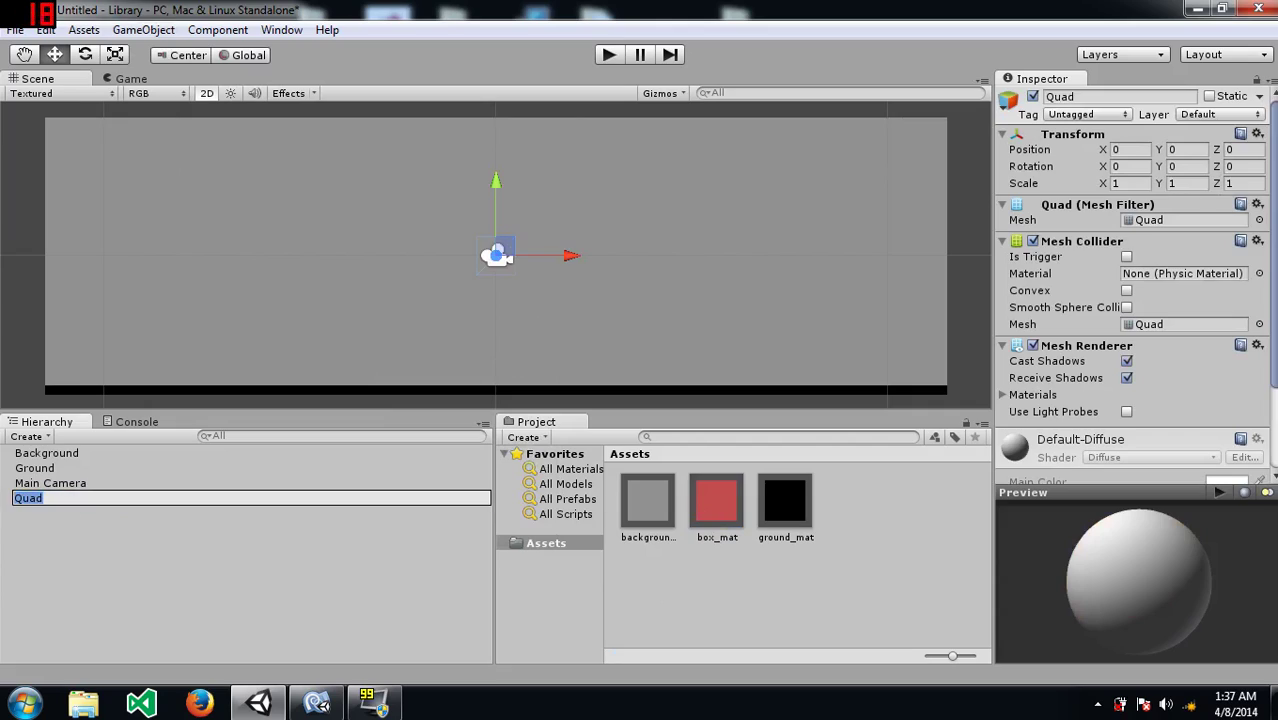
{"action": "type", "text": "Box01"}
{"action": "key", "text": "Return"}
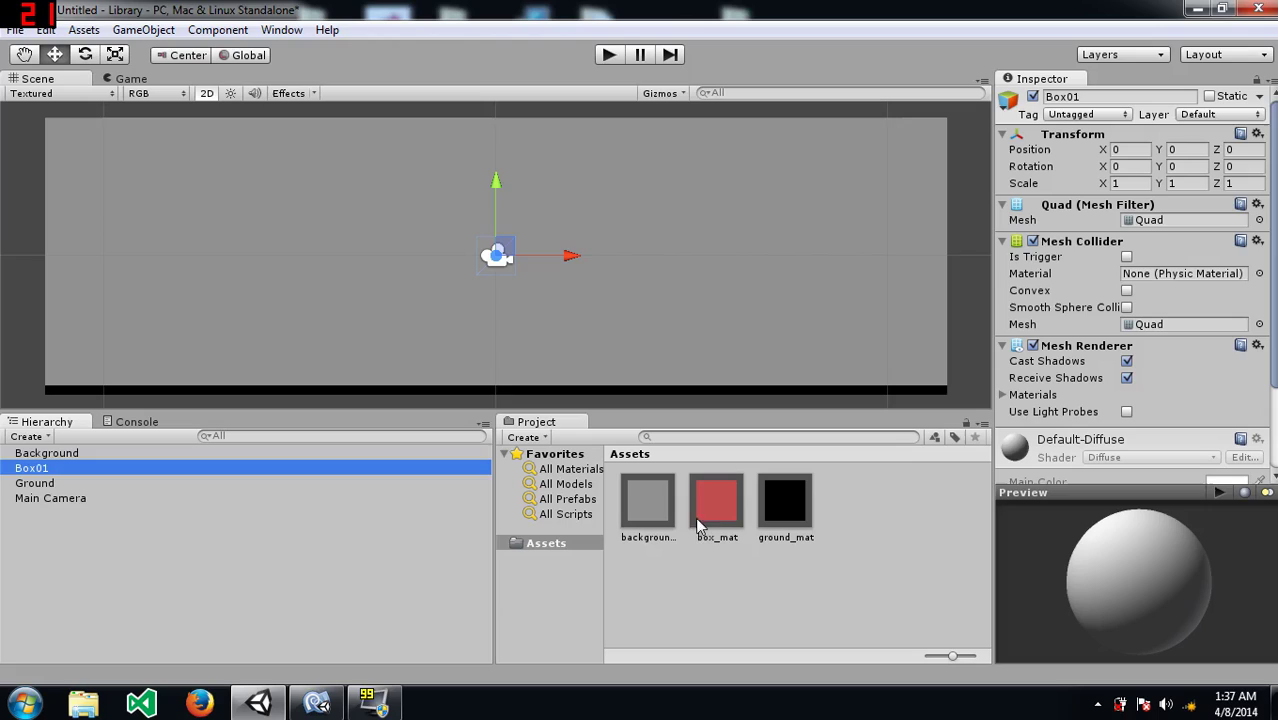
Step: Apply the box_mat material to Box01 and remove its Mesh Collider component
{"action": "left_click_drag", "start_coordinate": [697, 512], "coordinate": [487, 252]}
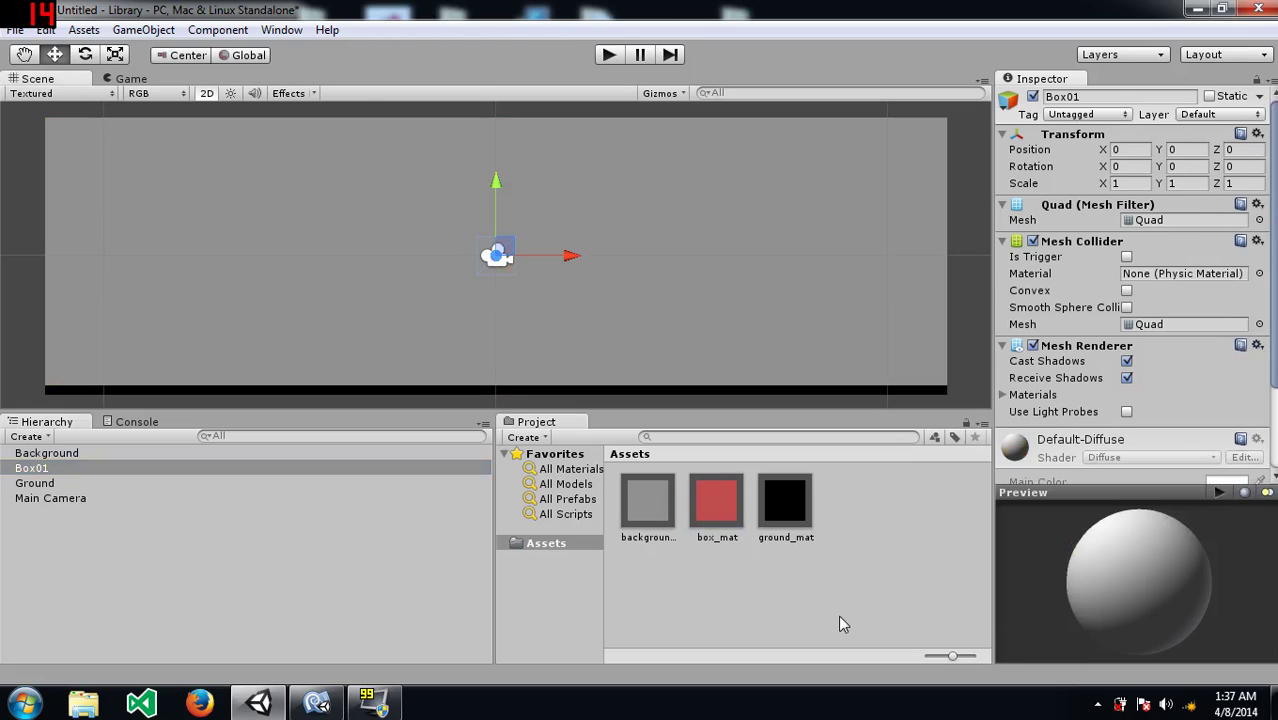
{"action": "left_click_drag", "start_coordinate": [728, 508], "coordinate": [502, 268]}
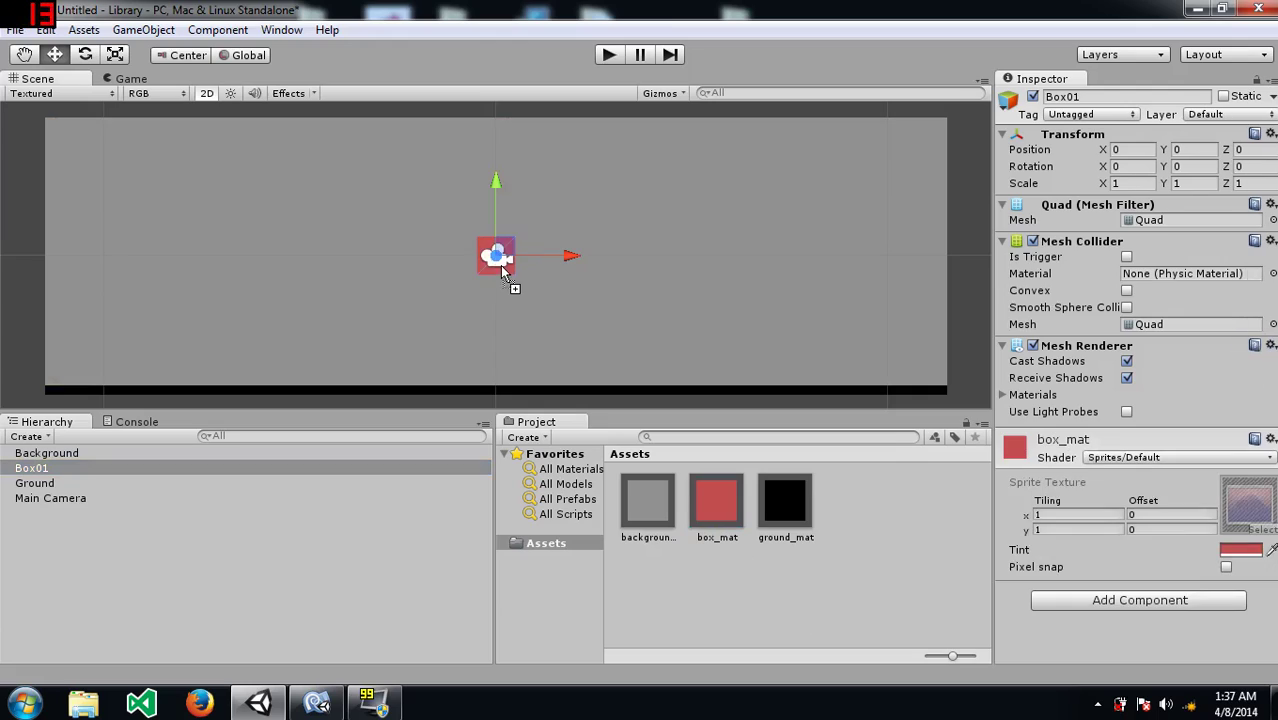
{"action": "right_click", "coordinate": [1092, 243]}
{"action": "left_click", "coordinate": [1128, 277]}
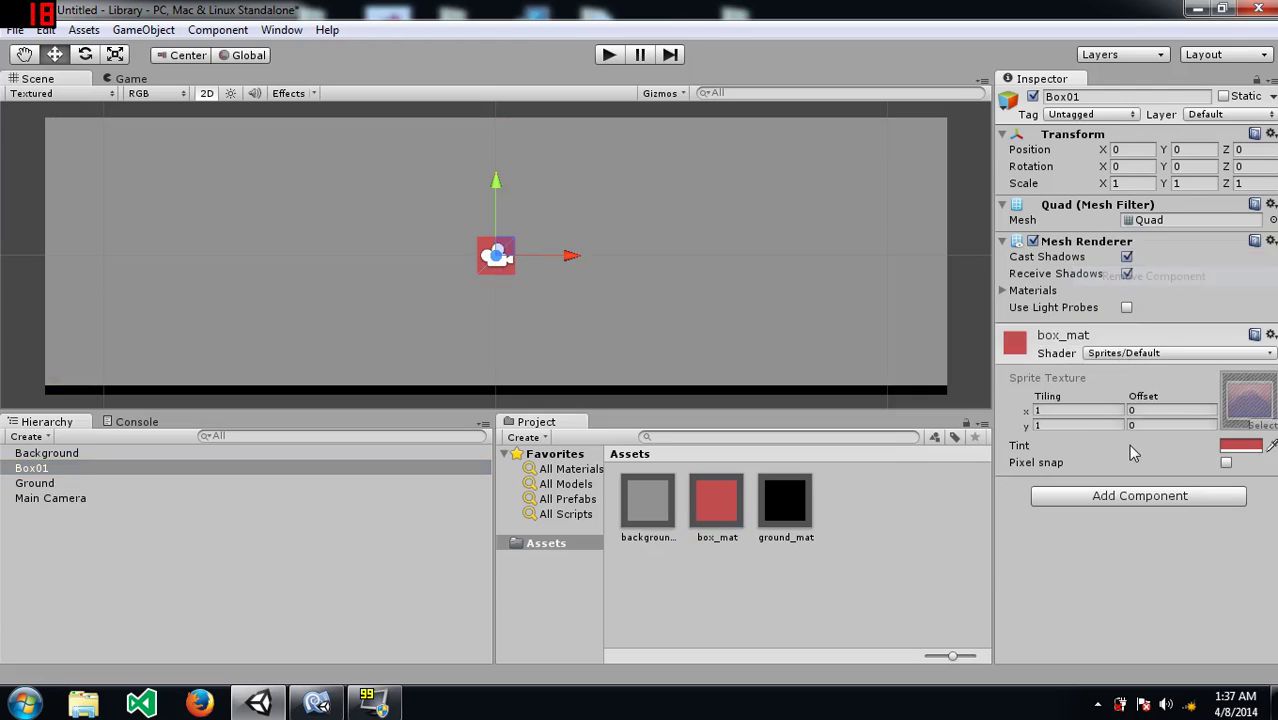
Step: Add a Rigidbody 2D component to Box01
{"action": "left_click", "coordinate": [1120, 495]}
{"action": "left_click", "coordinate": [1080, 313]}
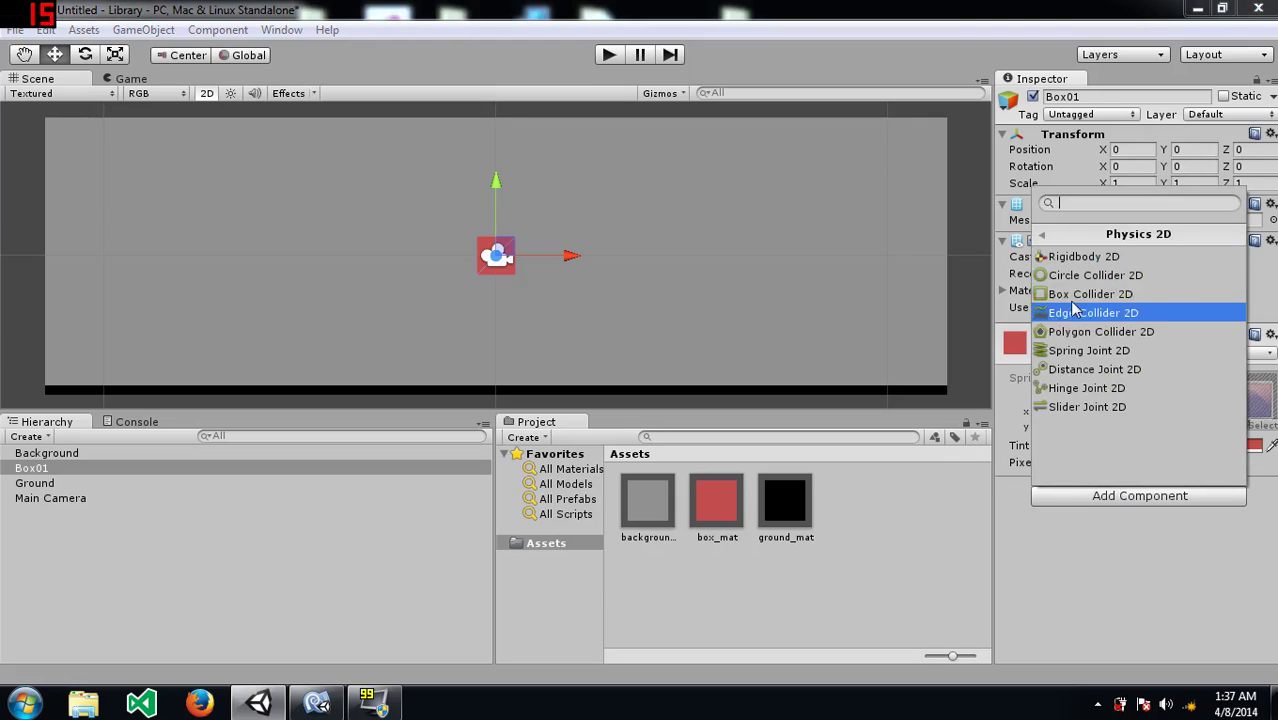
{"action": "left_click", "coordinate": [1083, 256]}
Step: Add a Box Collider 2D component to Box01 and enable Fixed Angle on its Rigidbody 2D
{"action": "scroll", "coordinate": [1123, 640], "scroll_direction": "down", "scroll_amount": 1}
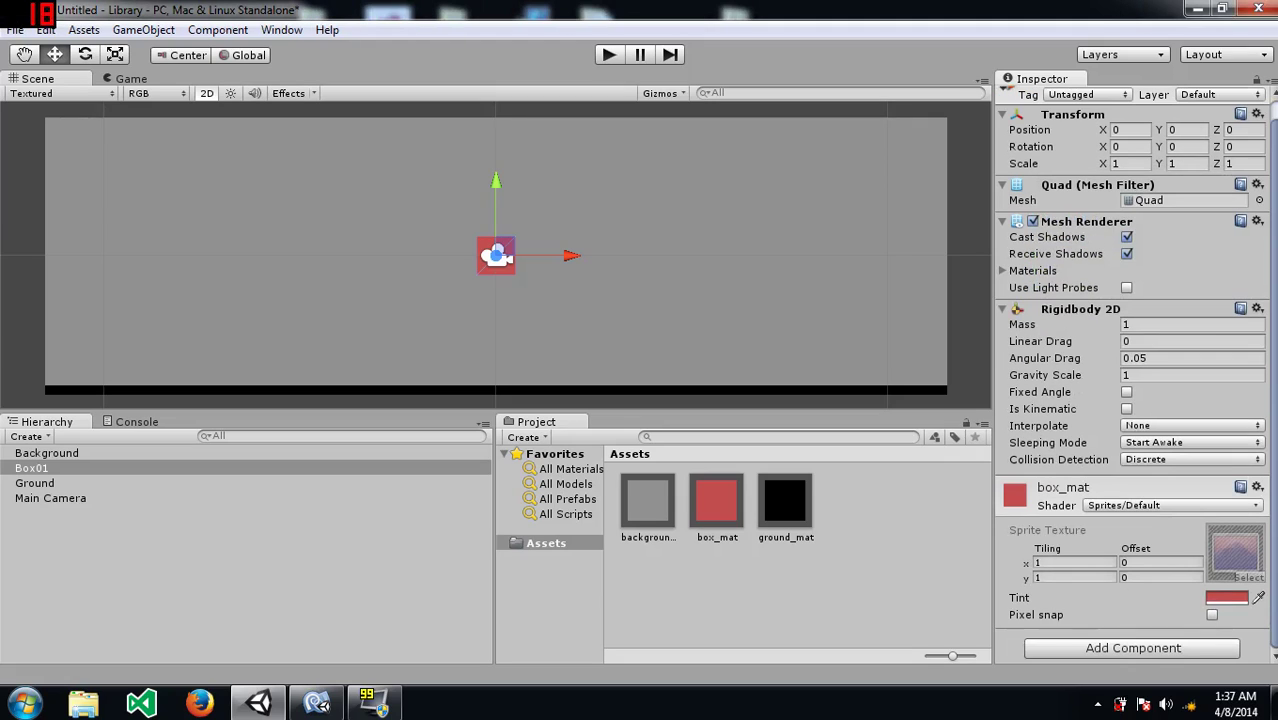
{"action": "left_click", "coordinate": [1088, 650]}
{"action": "left_click", "coordinate": [1065, 463]}
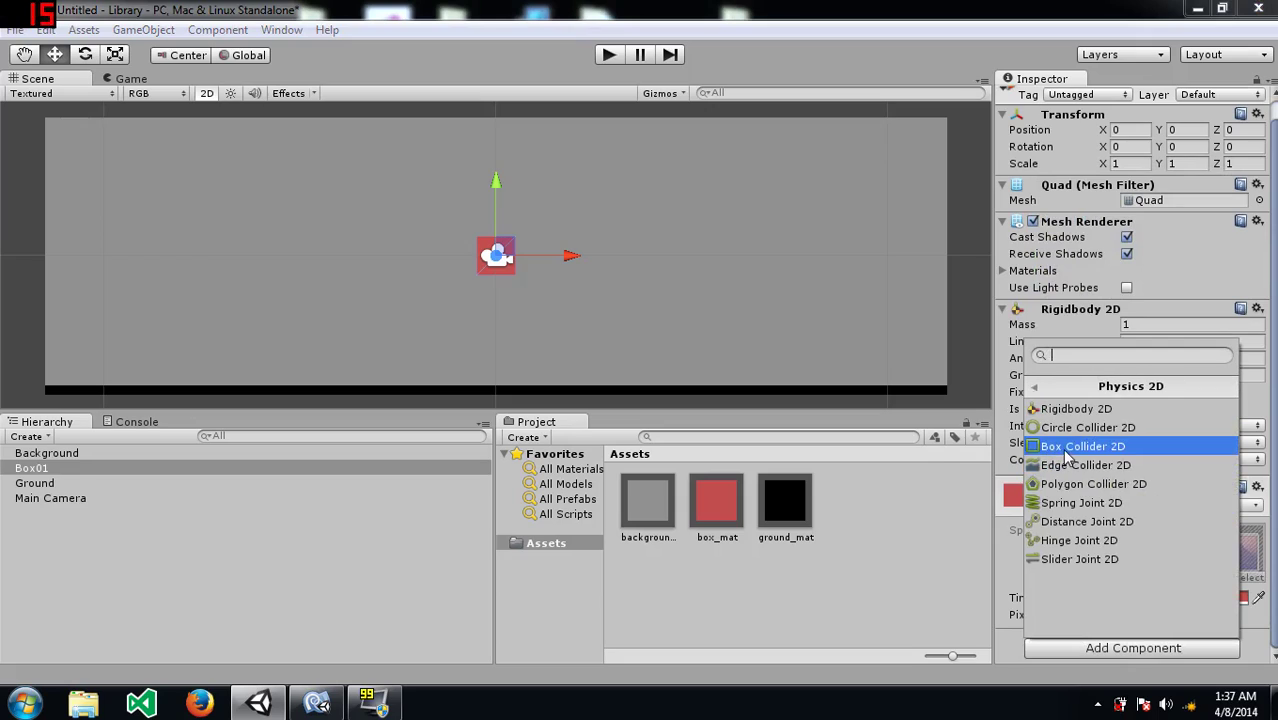
{"action": "left_click", "coordinate": [1066, 447]}
{"action": "scroll", "coordinate": [1075, 440], "scroll_direction": "down", "scroll_amount": 2}
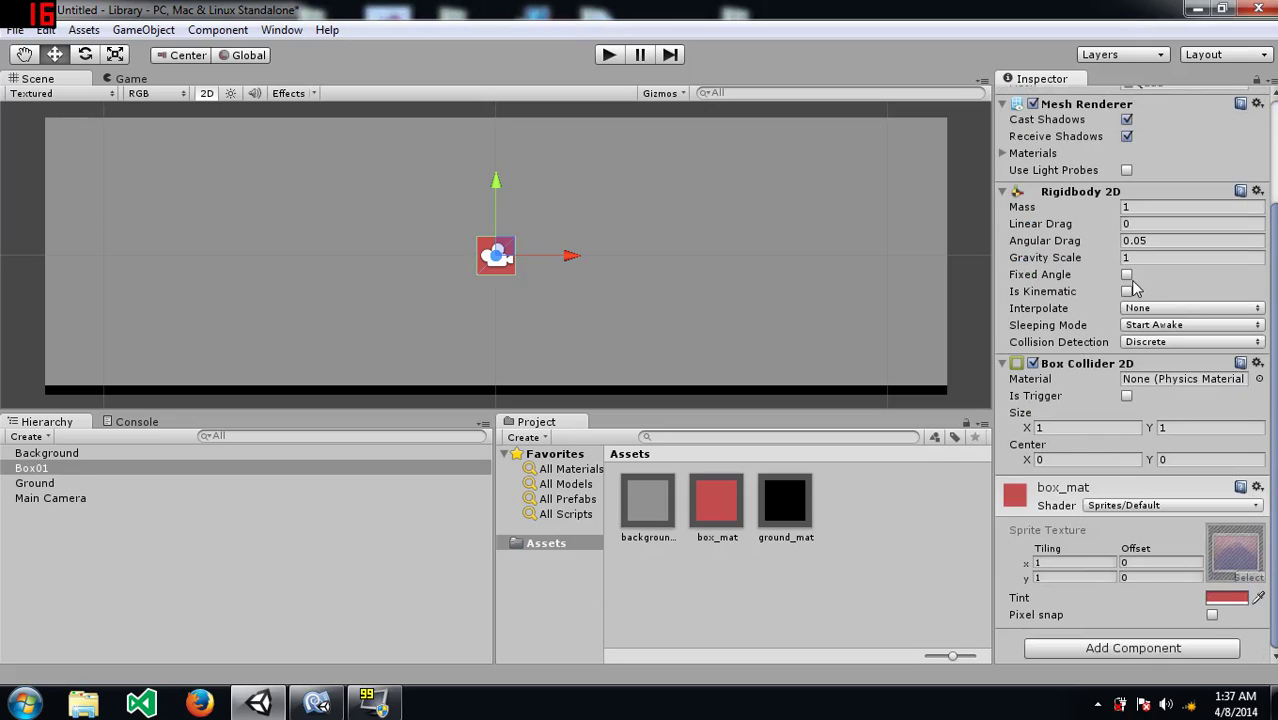
{"action": "left_click", "coordinate": [1127, 275]}
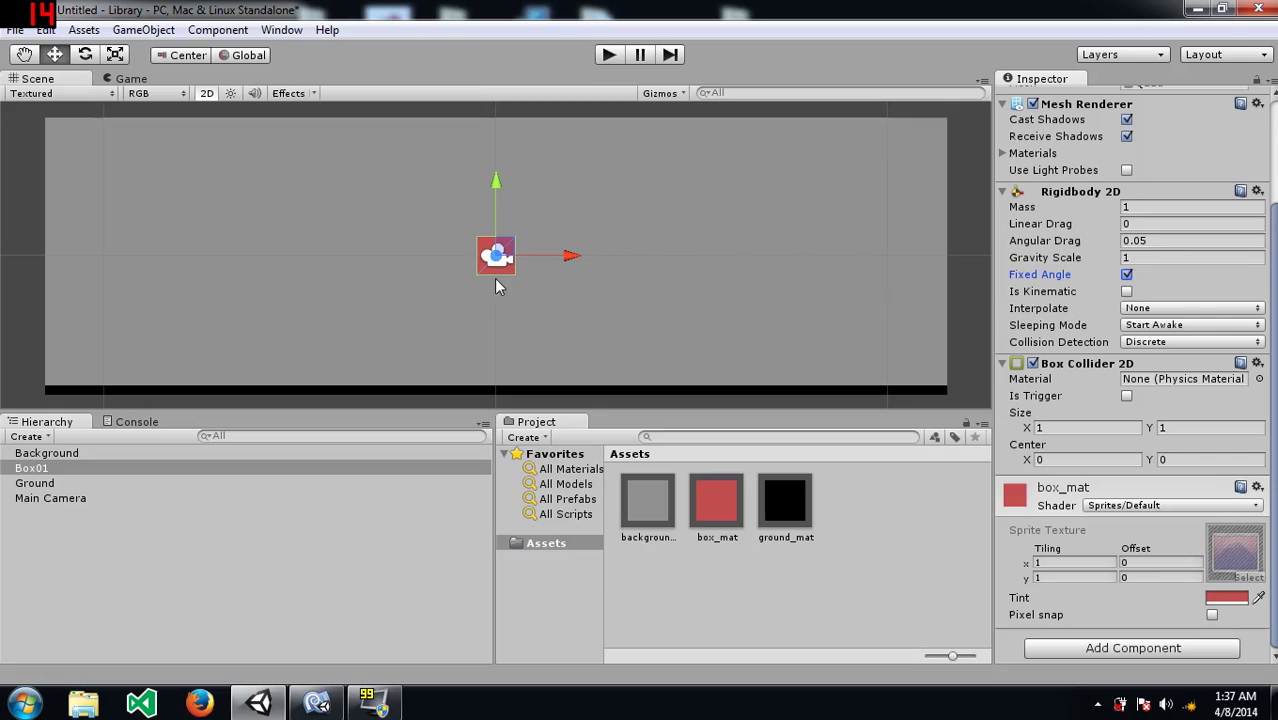
Step: Duplicate Box01 and rename the copy Box02
{"action": "left_click", "coordinate": [90, 470]}
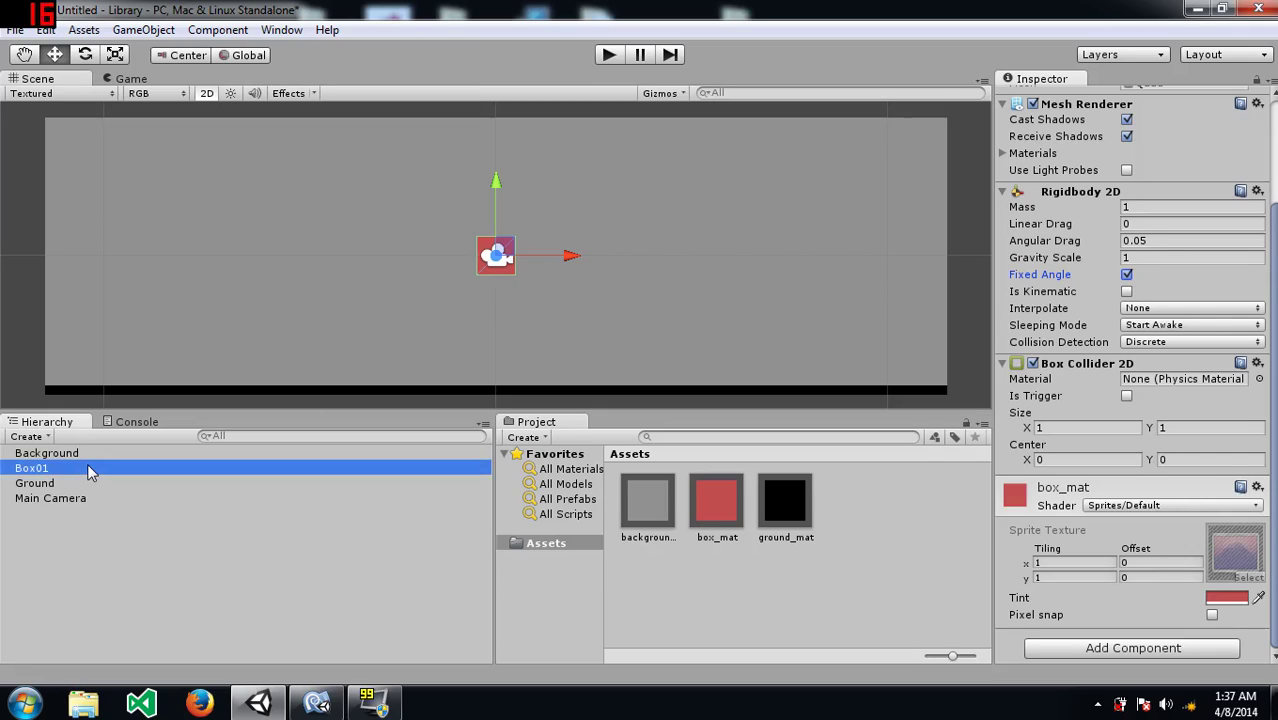
{"action": "key", "text": "ctrl+d"}
{"action": "left_click", "coordinate": [78, 484]}
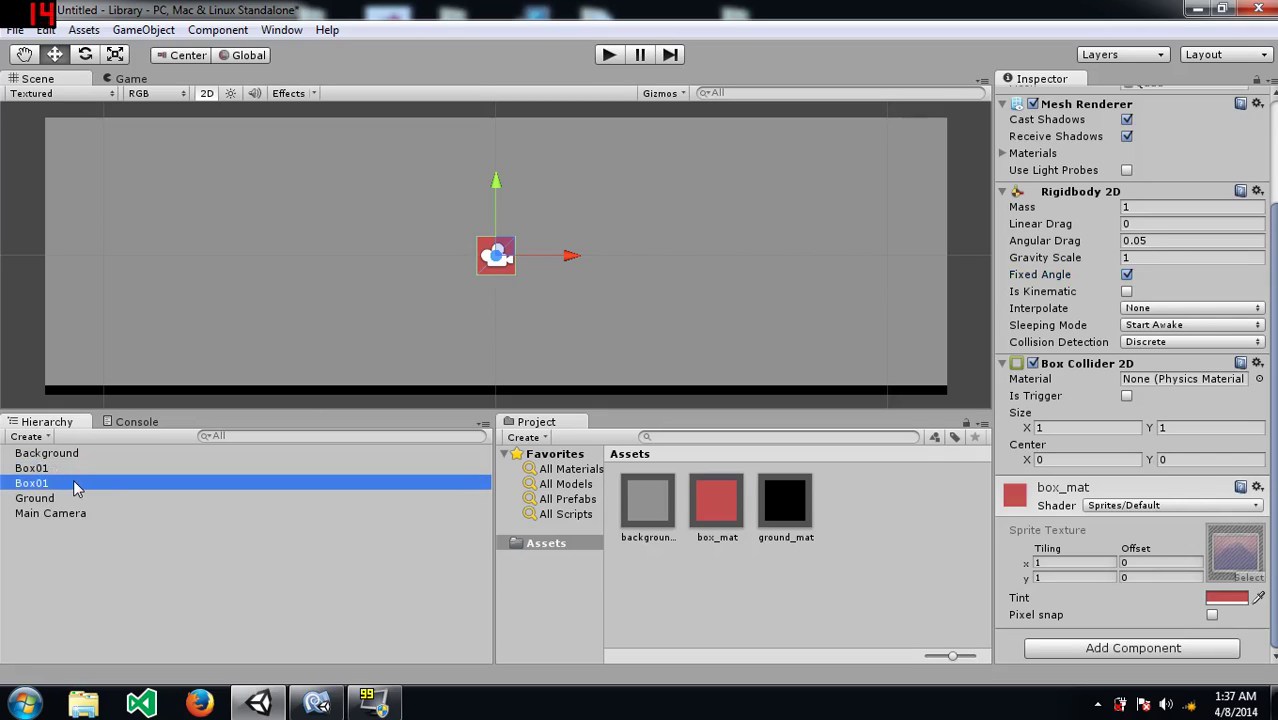
{"action": "left_click", "coordinate": [73, 482]}
{"action": "key", "text": "End"}
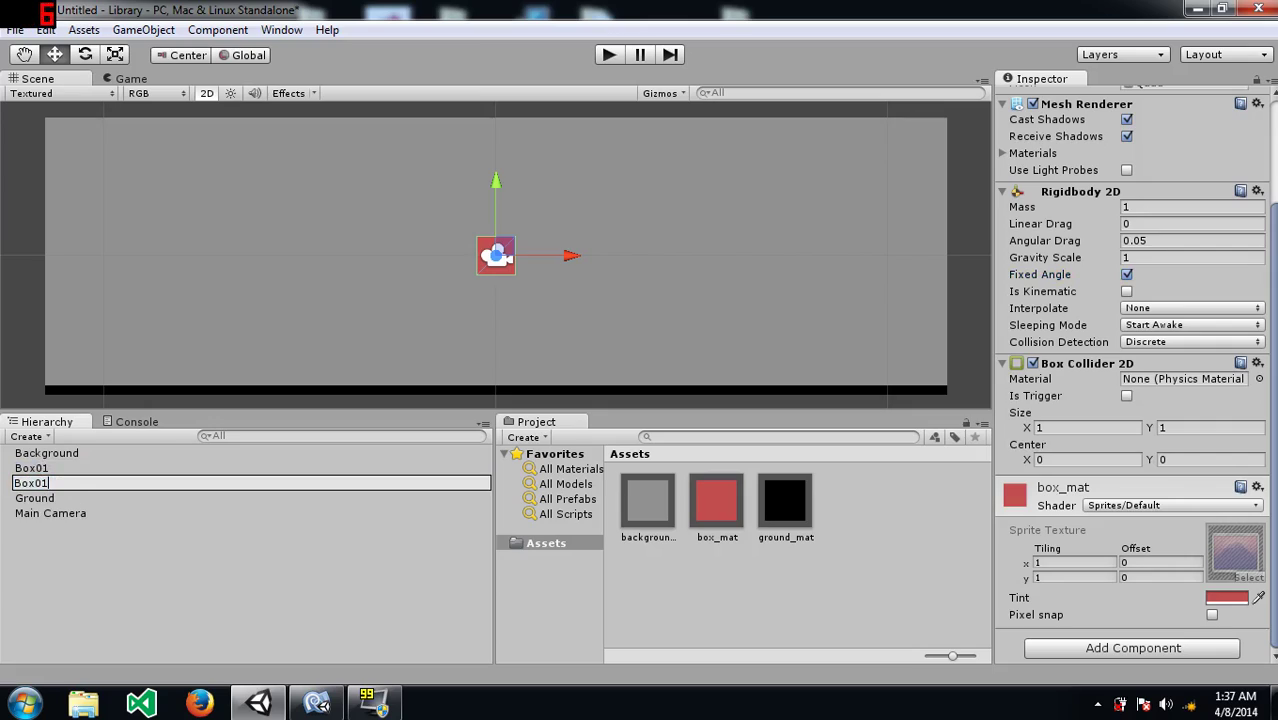
{"action": "key", "text": "BackSpace"}
{"action": "type", "text": "2"}
{"action": "key", "text": "Return"}
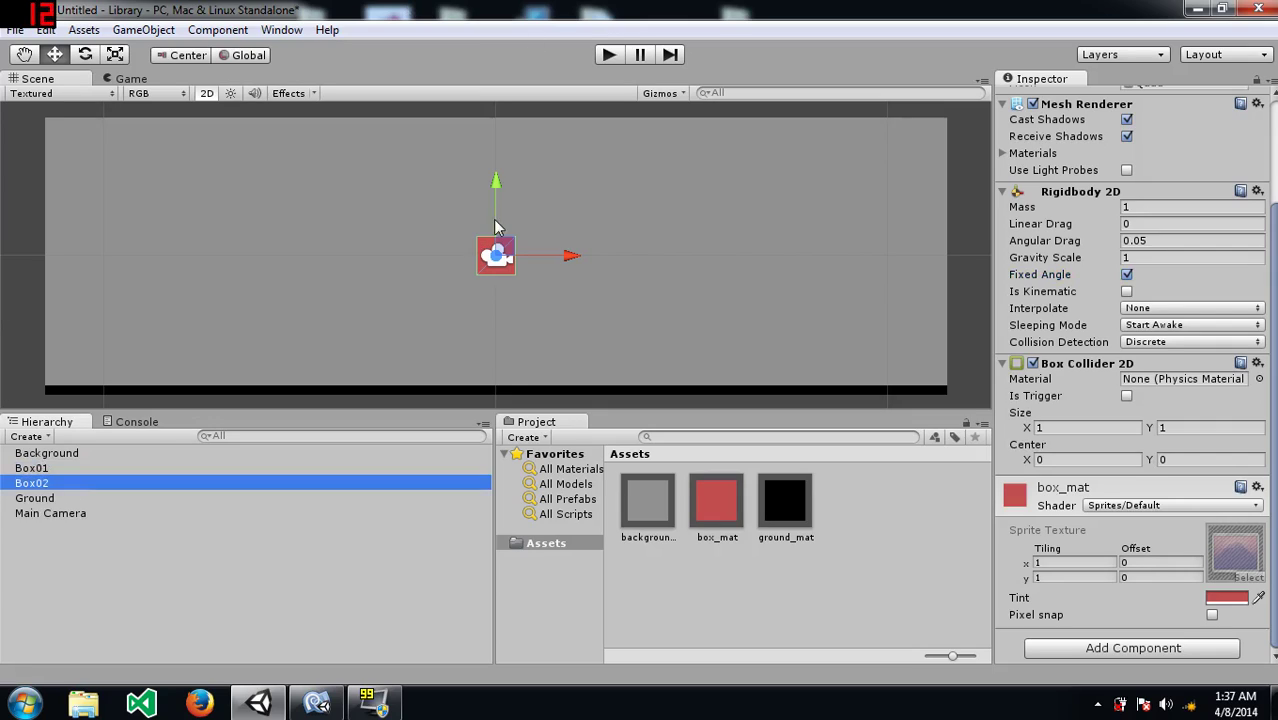
Step: Place Box02 just above the ground at about X 5.16, Y -2.78, with Box01 directly above it at about X 5.16
{"action": "left_click_drag", "start_coordinate": [495, 183], "coordinate": [511, 295]}
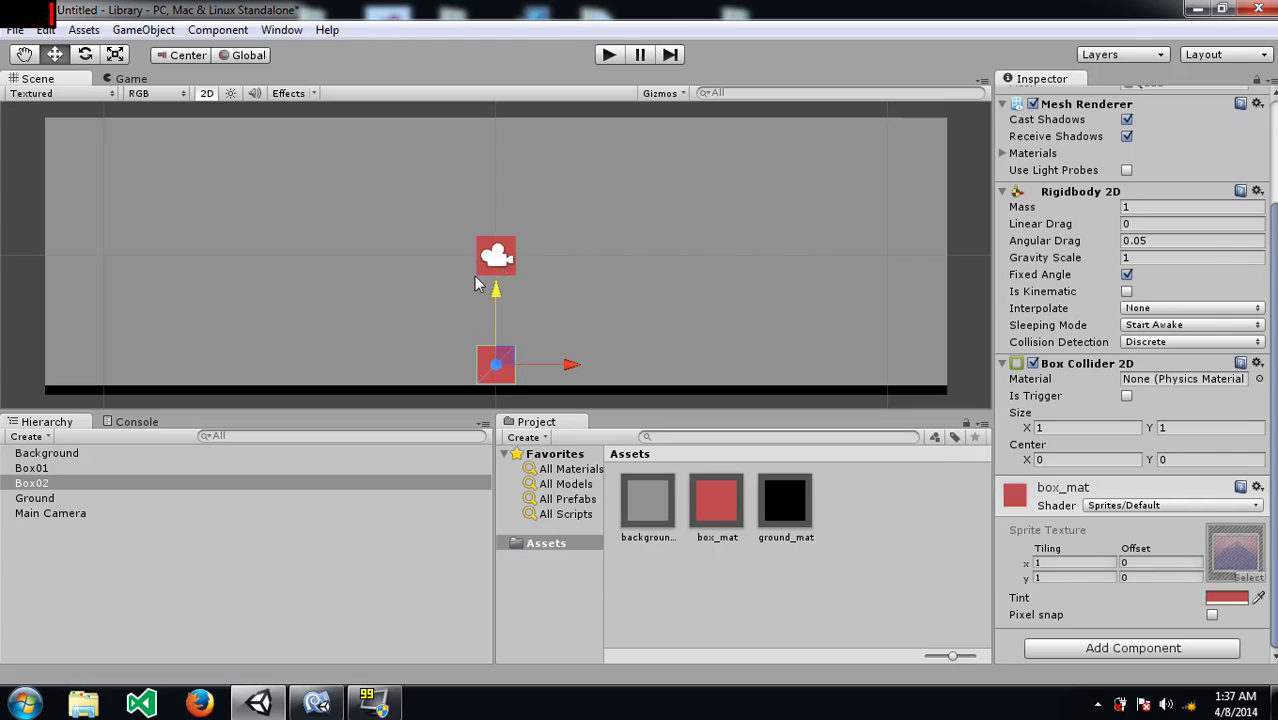
{"action": "left_click", "coordinate": [502, 250]}
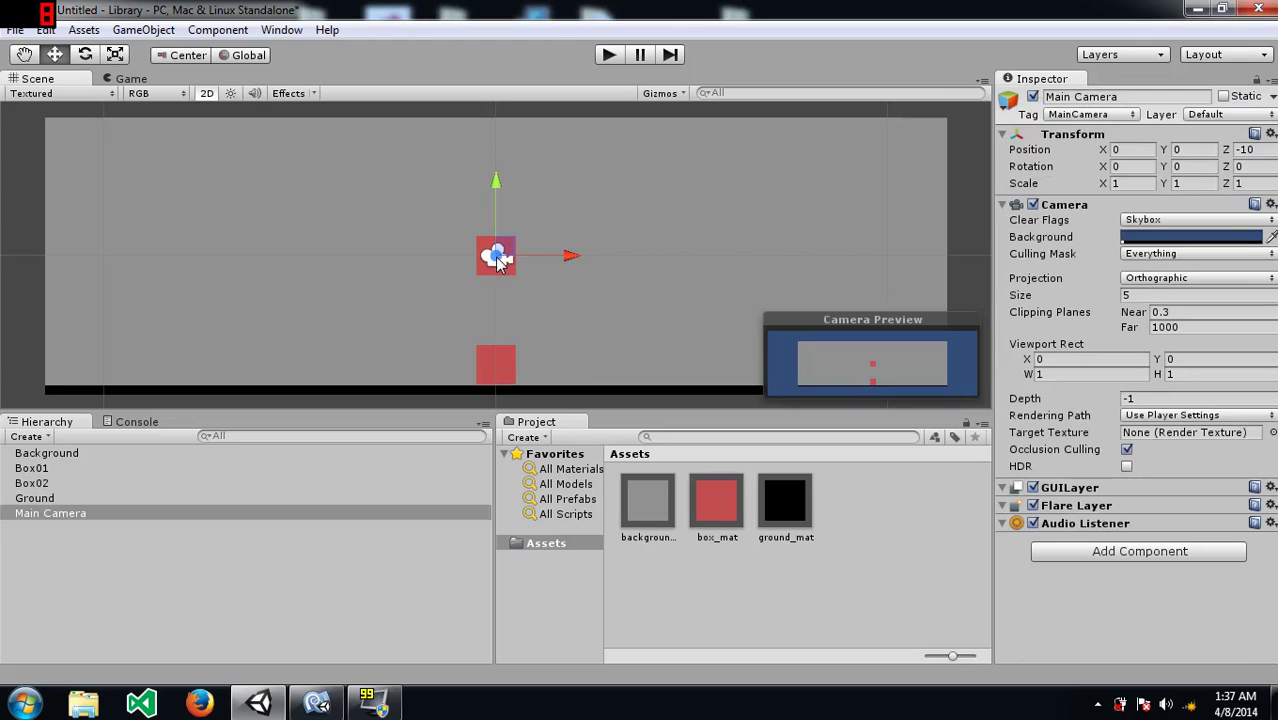
{"action": "left_click", "coordinate": [480, 250]}
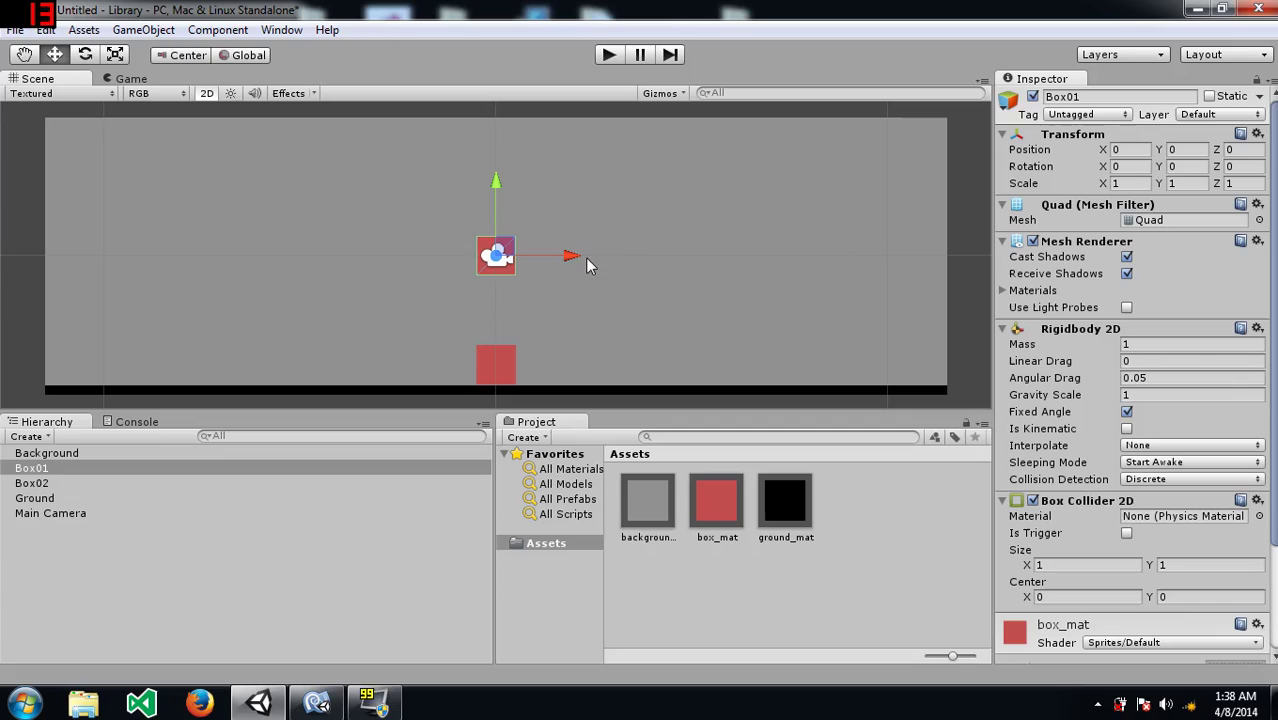
{"action": "left_click_drag", "start_coordinate": [570, 255], "coordinate": [700, 280]}
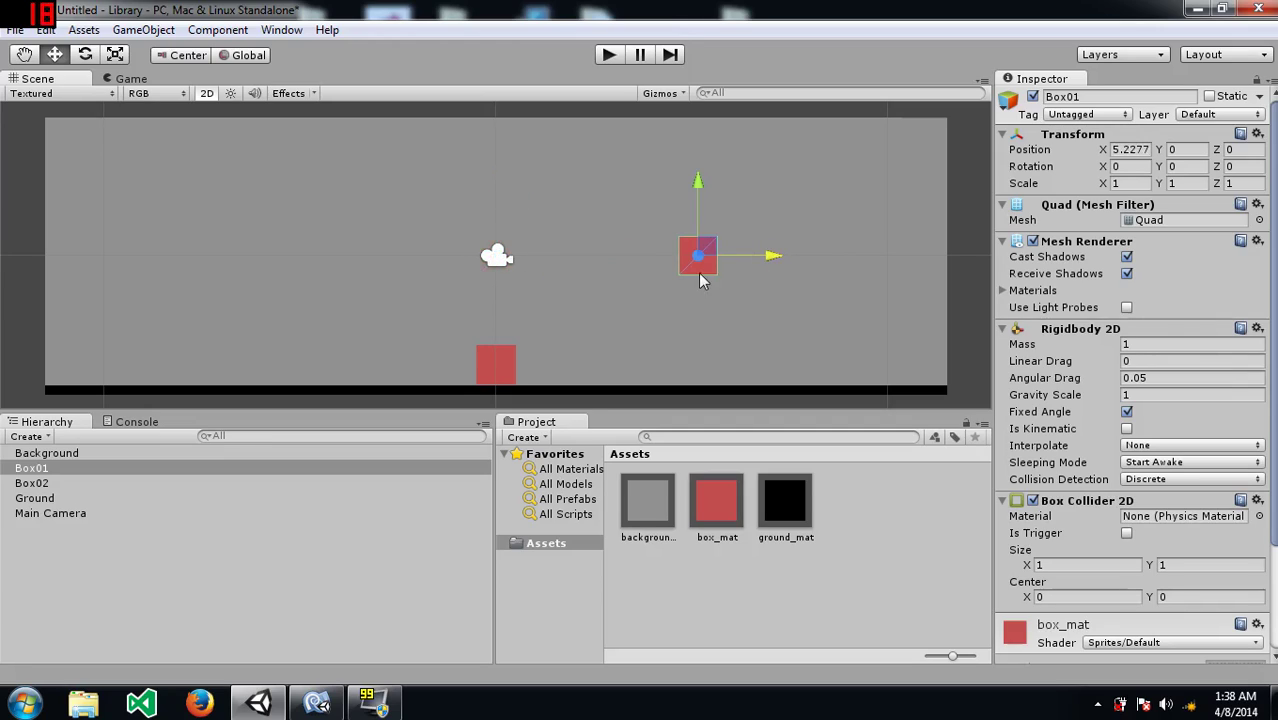
{"action": "left_click", "coordinate": [496, 364]}
{"action": "left_click_drag", "start_coordinate": [566, 364], "coordinate": [765, 362]}
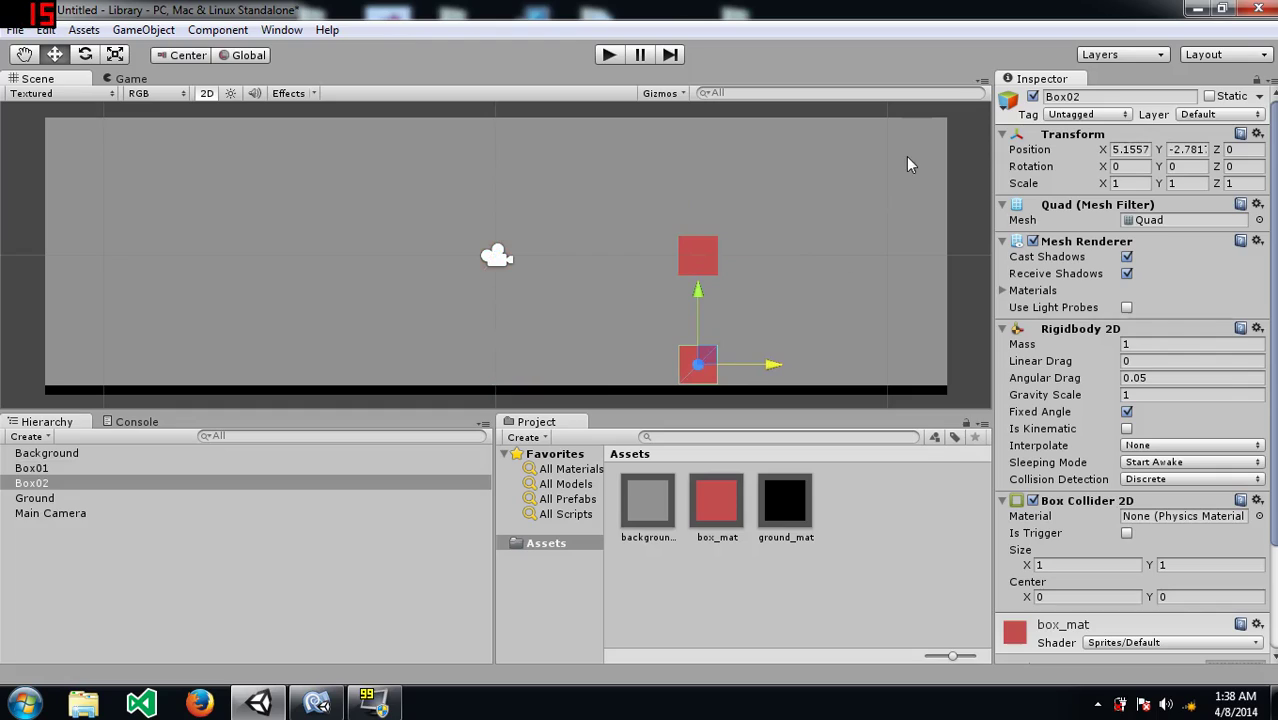
Step: Add a Slider Joint 2D component to Box01 and bring its settings into view
{"action": "left_click", "coordinate": [694, 263]}
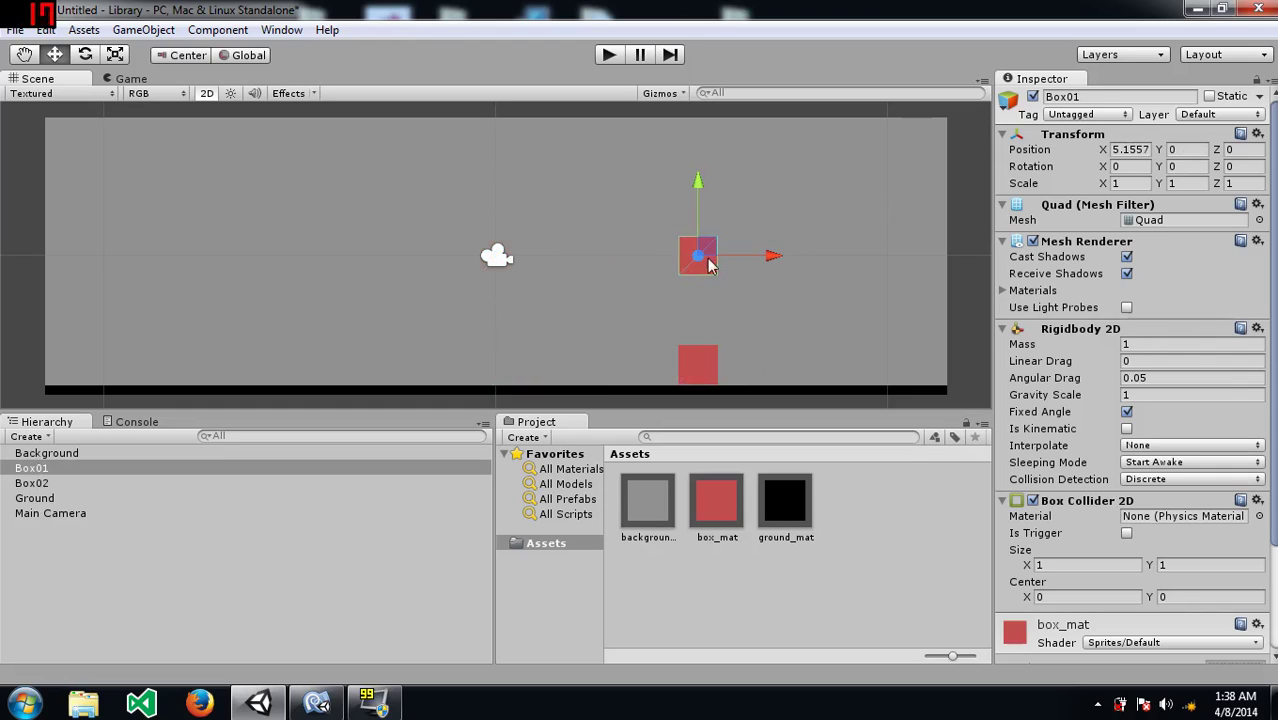
{"action": "scroll", "coordinate": [1100, 390], "scroll_direction": "down", "scroll_amount": 3}
{"action": "left_click", "coordinate": [1082, 650]}
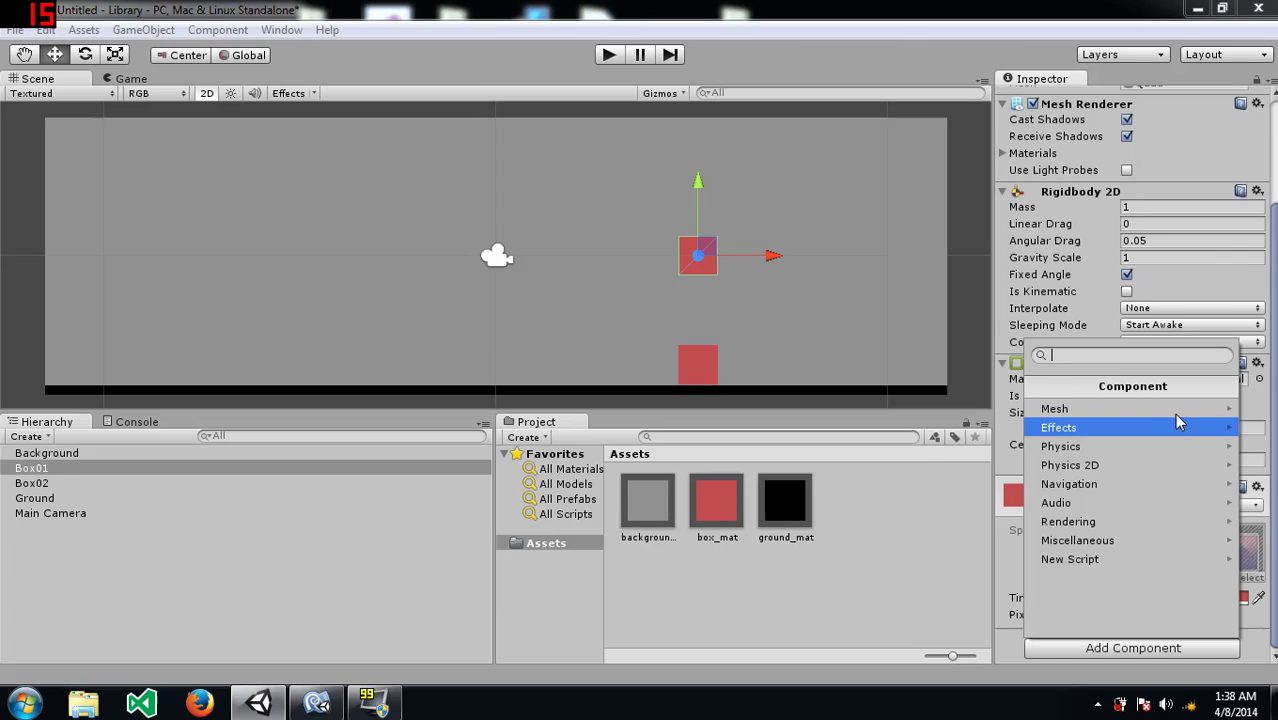
{"action": "left_click", "coordinate": [1120, 463]}
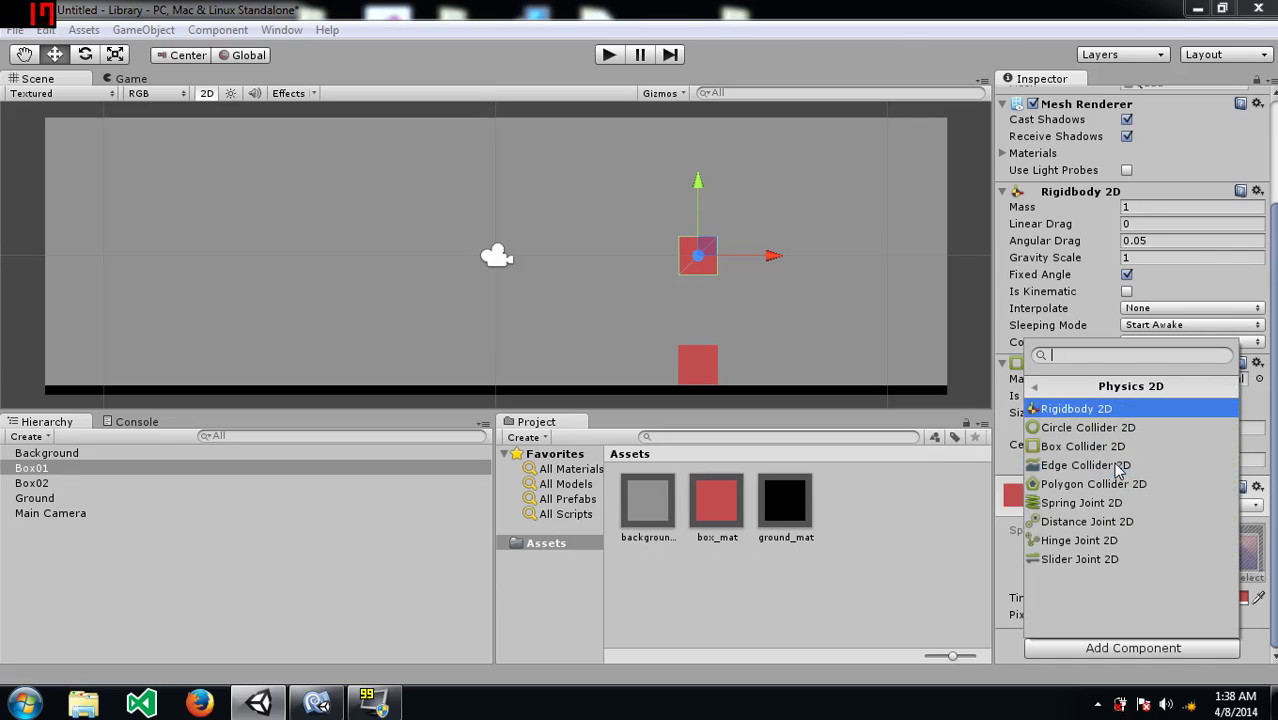
{"action": "left_click", "coordinate": [1094, 560]}
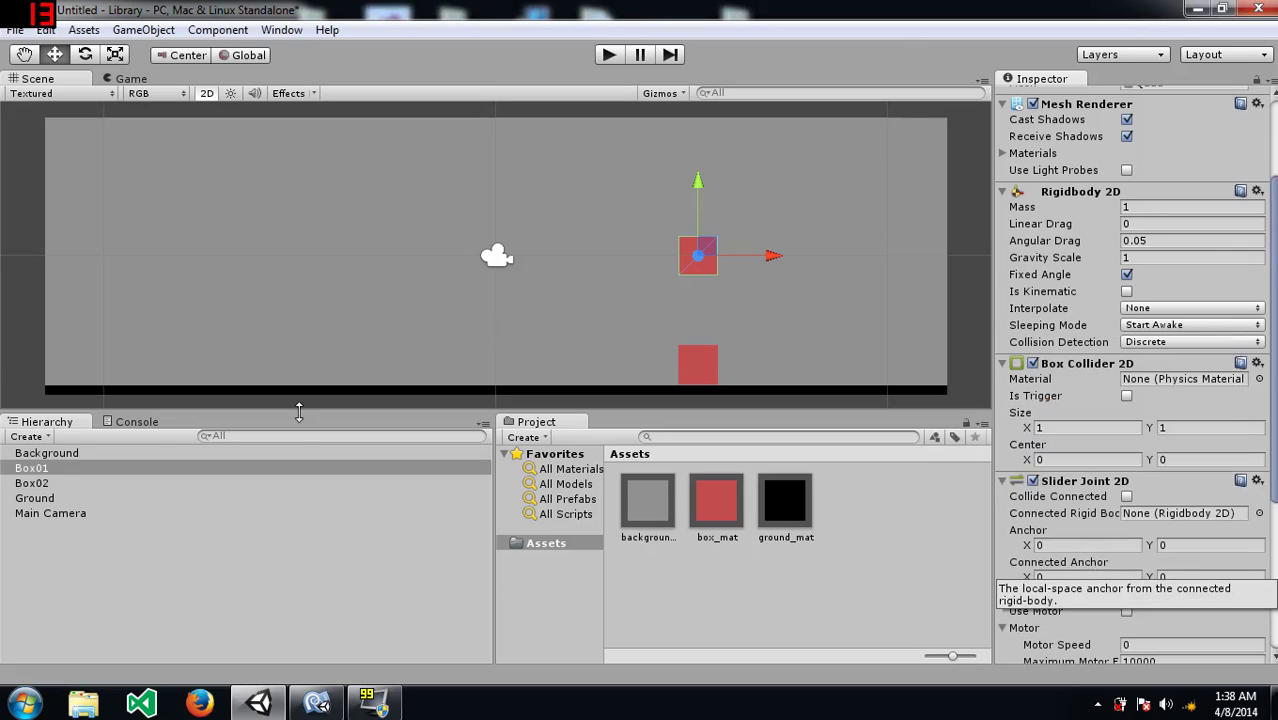
{"action": "scroll", "coordinate": [1141, 451], "scroll_direction": "down", "scroll_amount": 5}
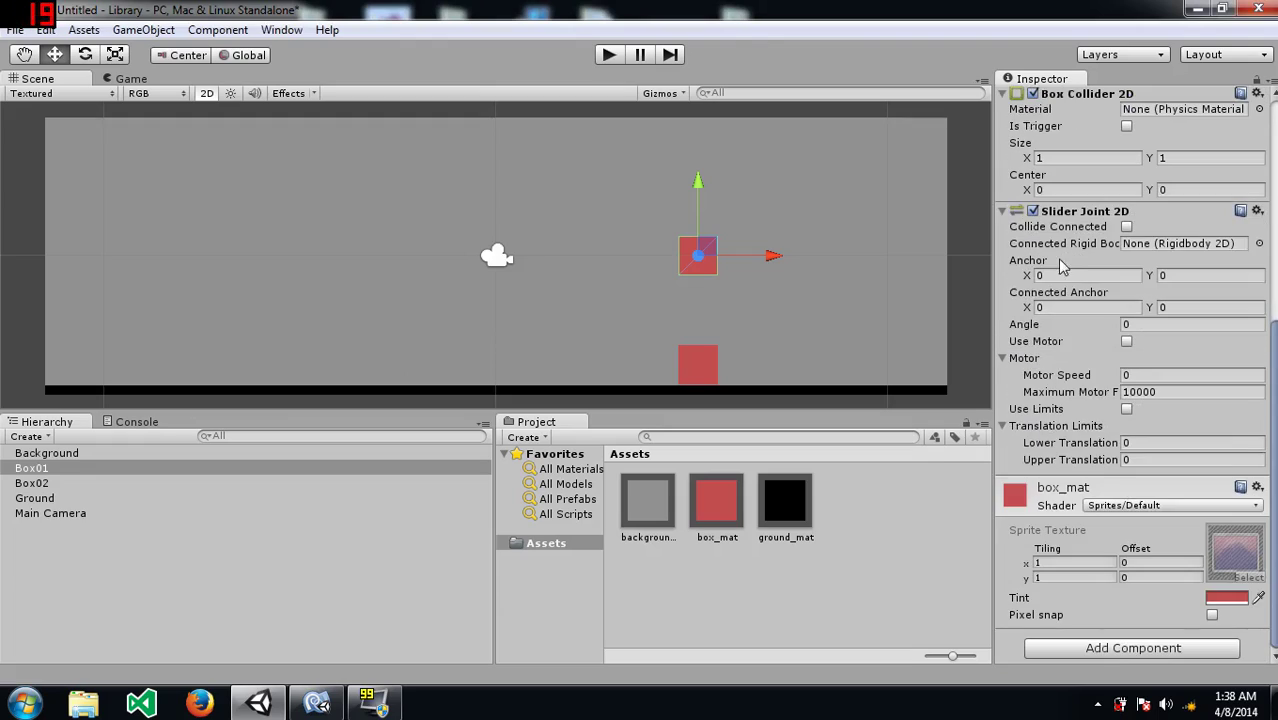
{"action": "mouse_move", "coordinate": [1044, 230]}
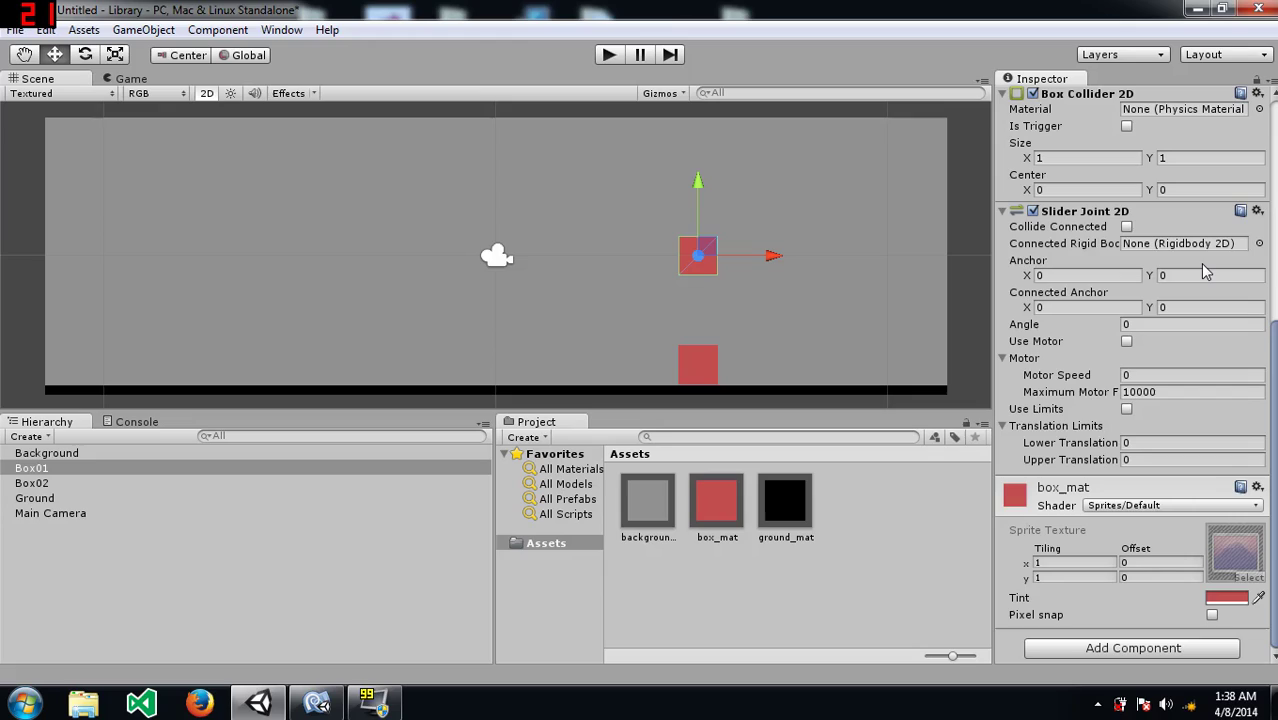
{"action": "mouse_move", "coordinate": [1206, 272]}
Step: Move Box01 up slightly, keeping it vertically aligned above Box02
{"action": "left_click", "coordinate": [114, 468]}
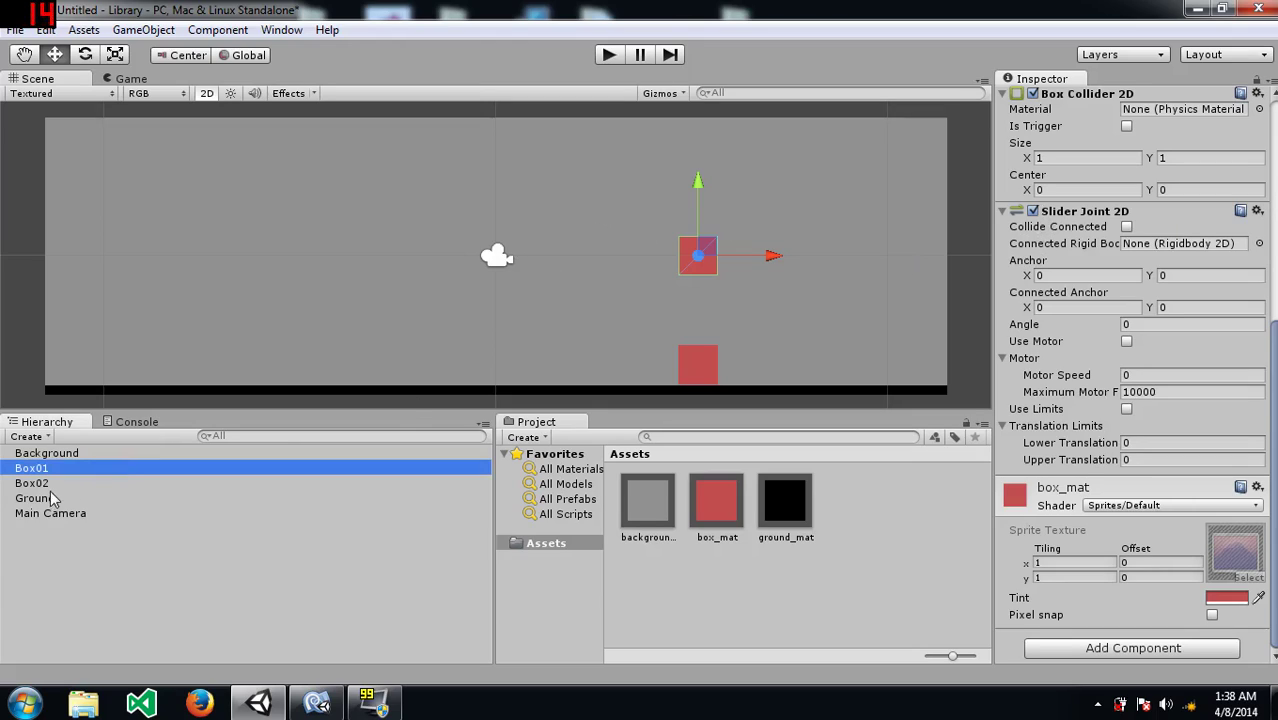
{"action": "left_click", "coordinate": [50, 487]}
{"action": "left_click", "coordinate": [75, 469]}
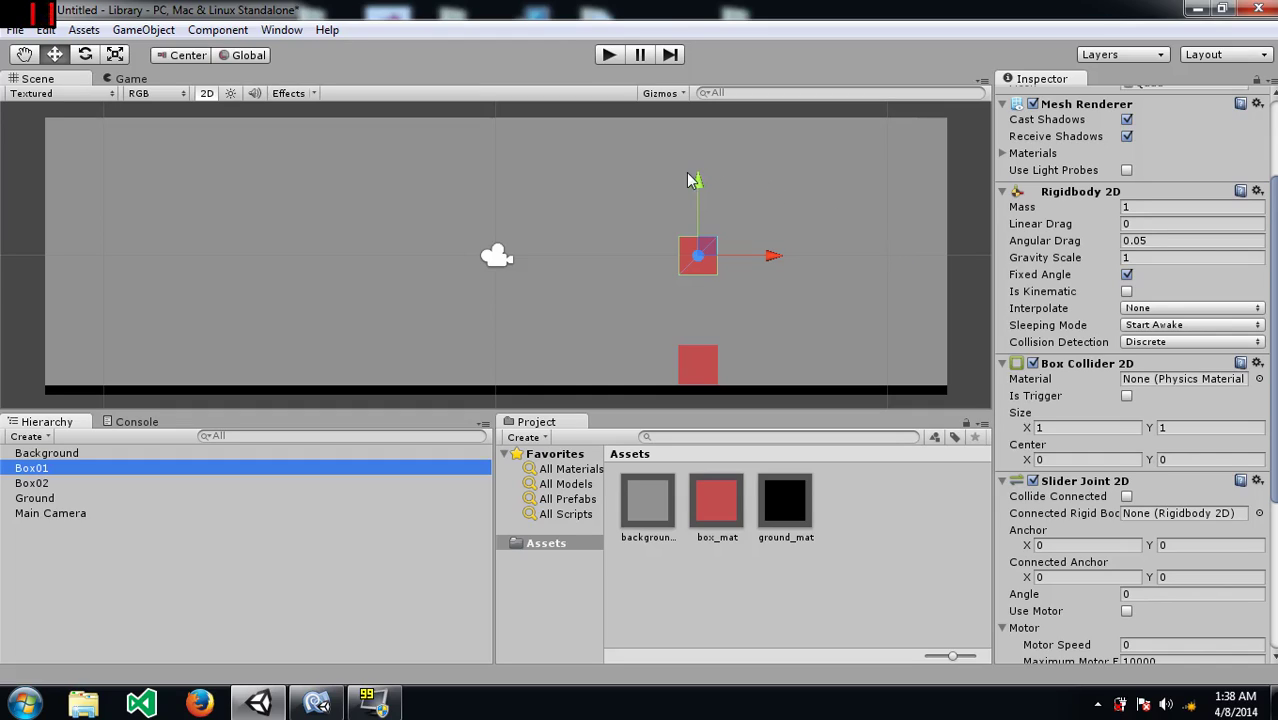
{"action": "mouse_move", "coordinate": [698, 181]}
{"action": "left_mouse_down"}
{"action": "mouse_move", "coordinate": [715, 257]}
{"action": "mouse_move", "coordinate": [717, 165]}
{"action": "left_mouse_up"}
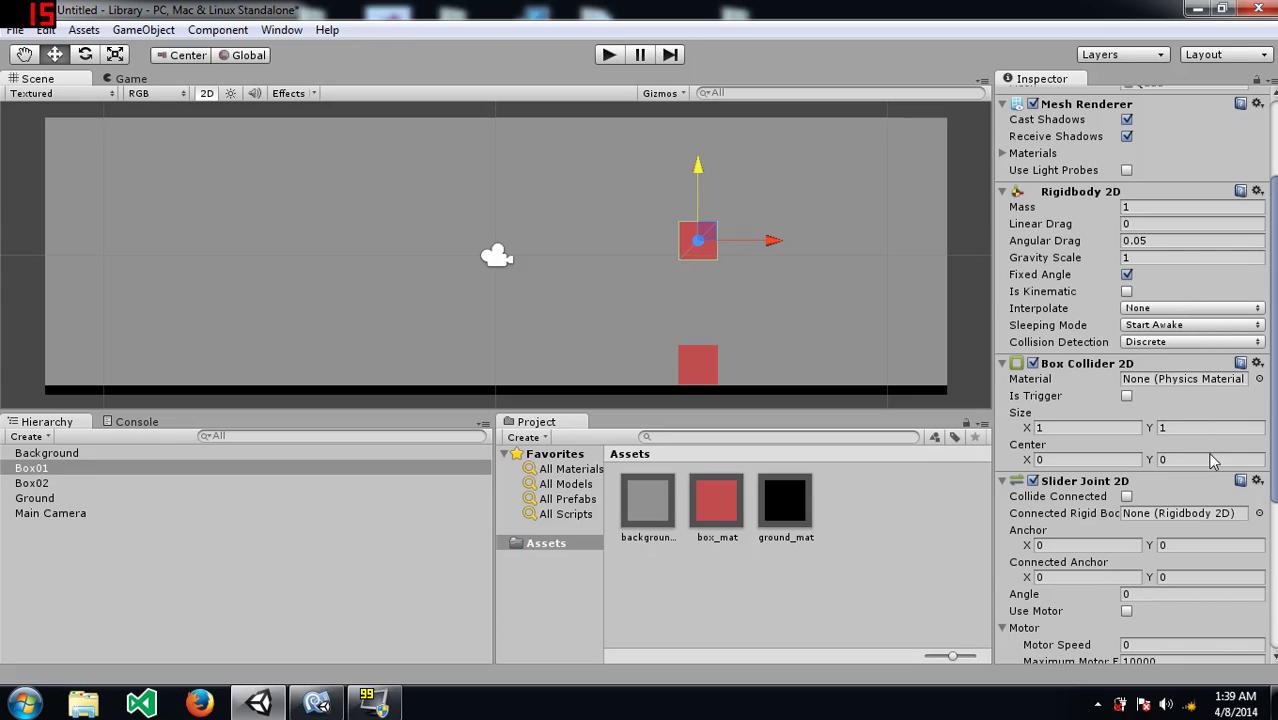
{"action": "scroll", "coordinate": [1190, 430], "scroll_direction": "down", "scroll_amount": 5}
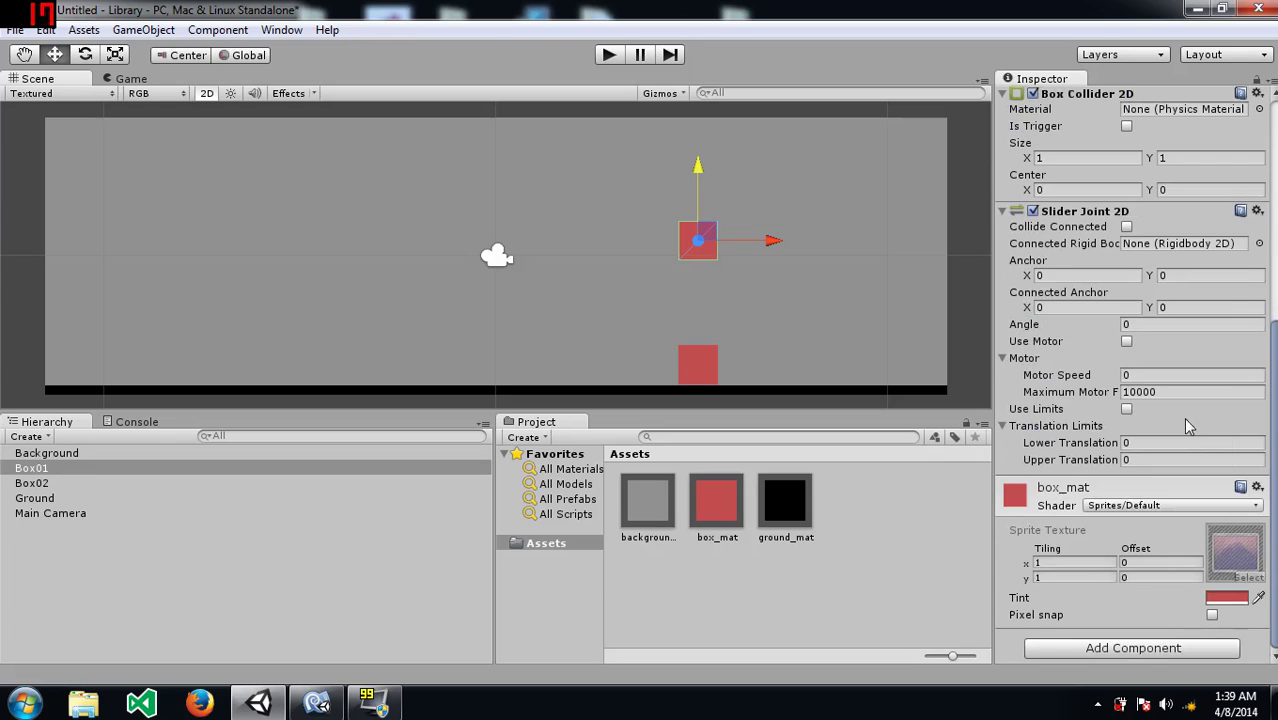
Step: Enable Collide Connected on Box01's Slider Joint 2D and assign Box02 as its connected rigid body
{"action": "left_click", "coordinate": [1127, 227]}
{"action": "left_click_drag", "start_coordinate": [51, 482], "coordinate": [1036, 247]}
{"action": "left_click_drag", "start_coordinate": [52, 483], "coordinate": [1198, 251]}
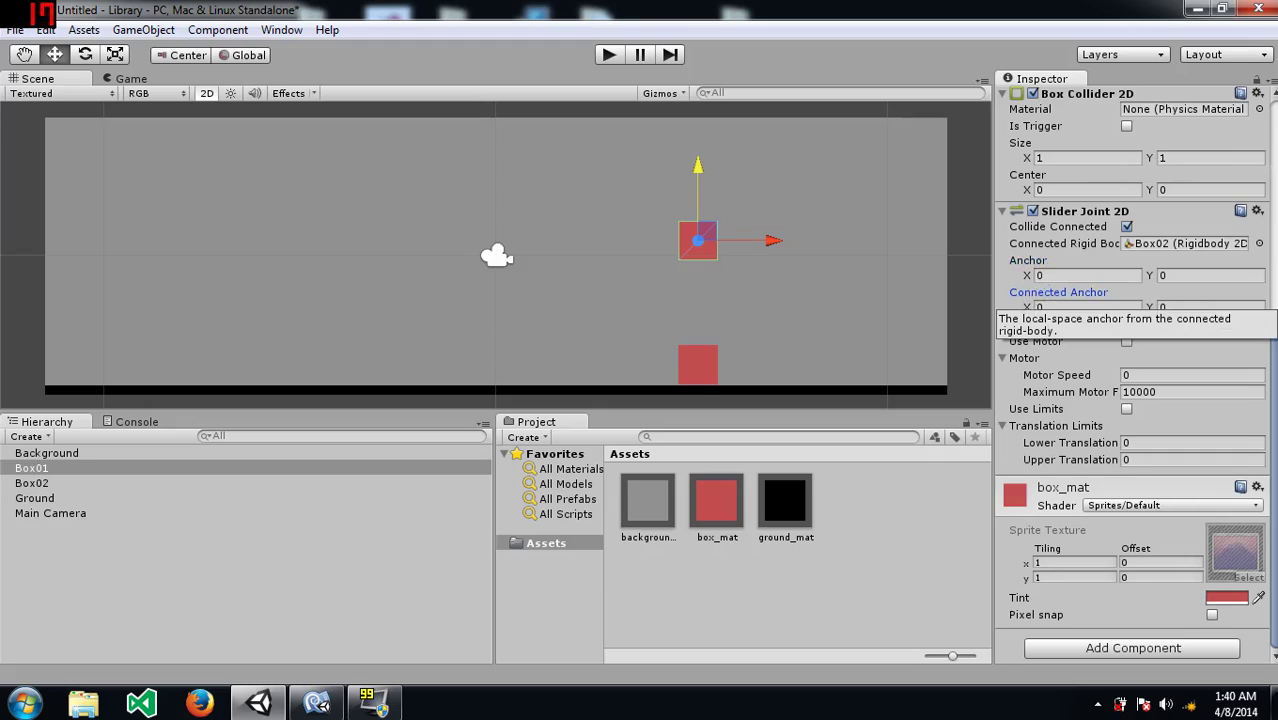
Step: Examine the anchor, angle, Use Motor and motor speed settings of Box01's Slider Joint 2D
{"action": "left_click", "coordinate": [1045, 276]}
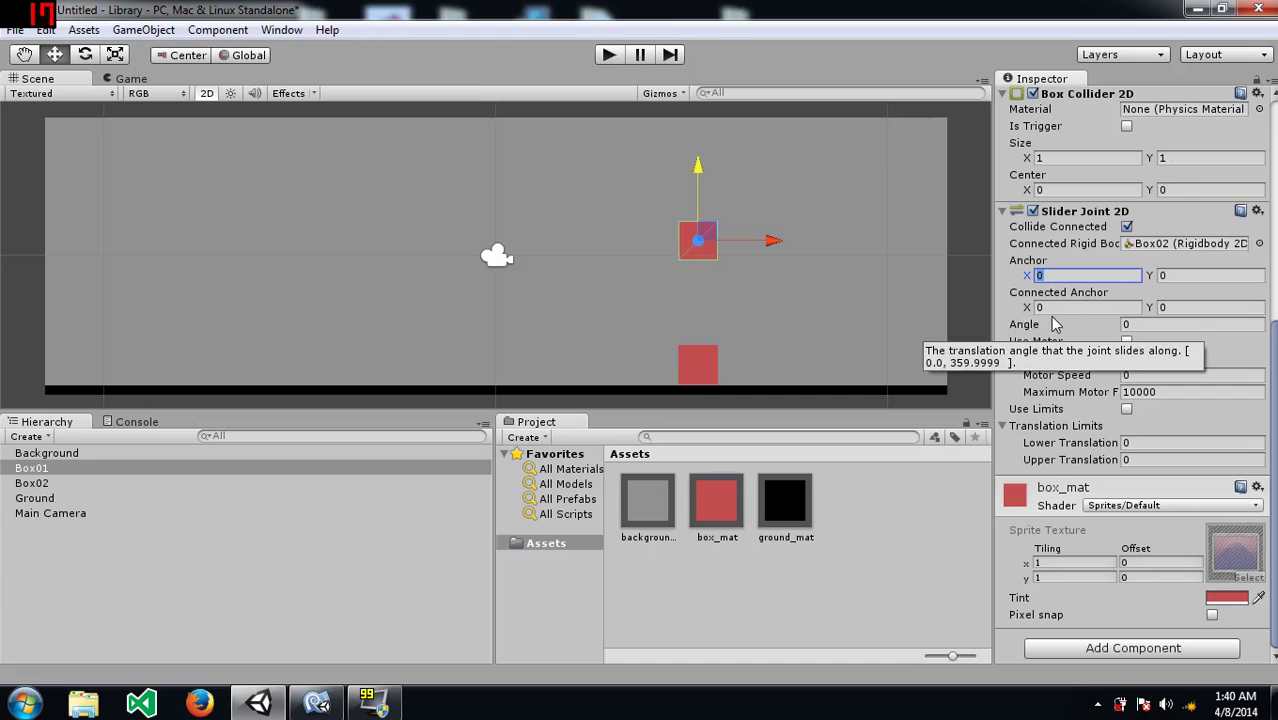
{"action": "left_click", "coordinate": [1038, 328]}
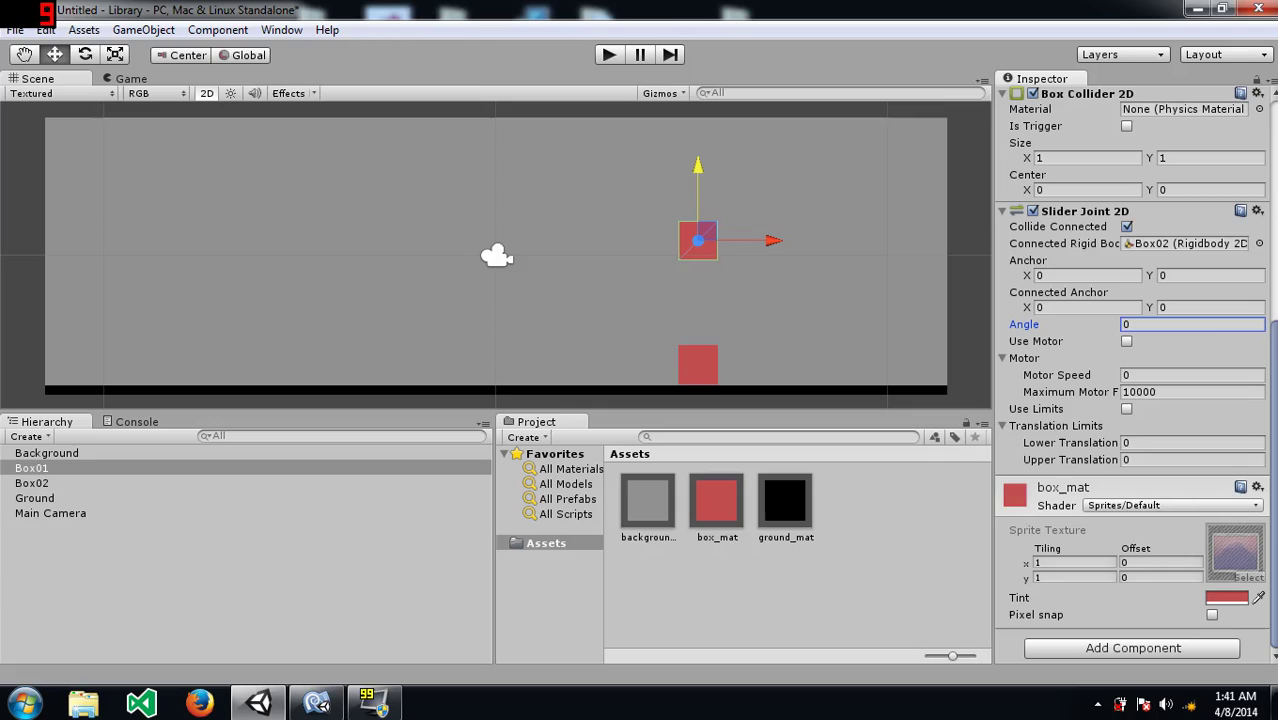
{"action": "left_click", "coordinate": [1025, 343]}
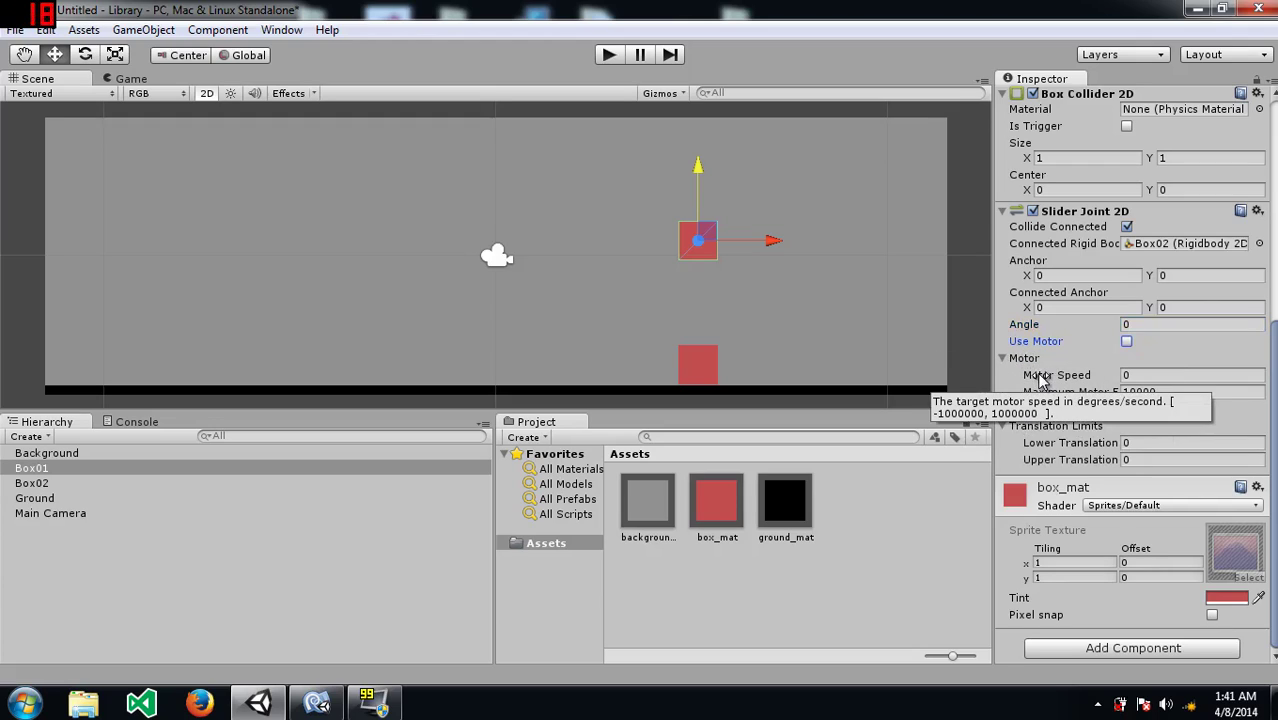
{"action": "left_click", "coordinate": [1020, 359]}
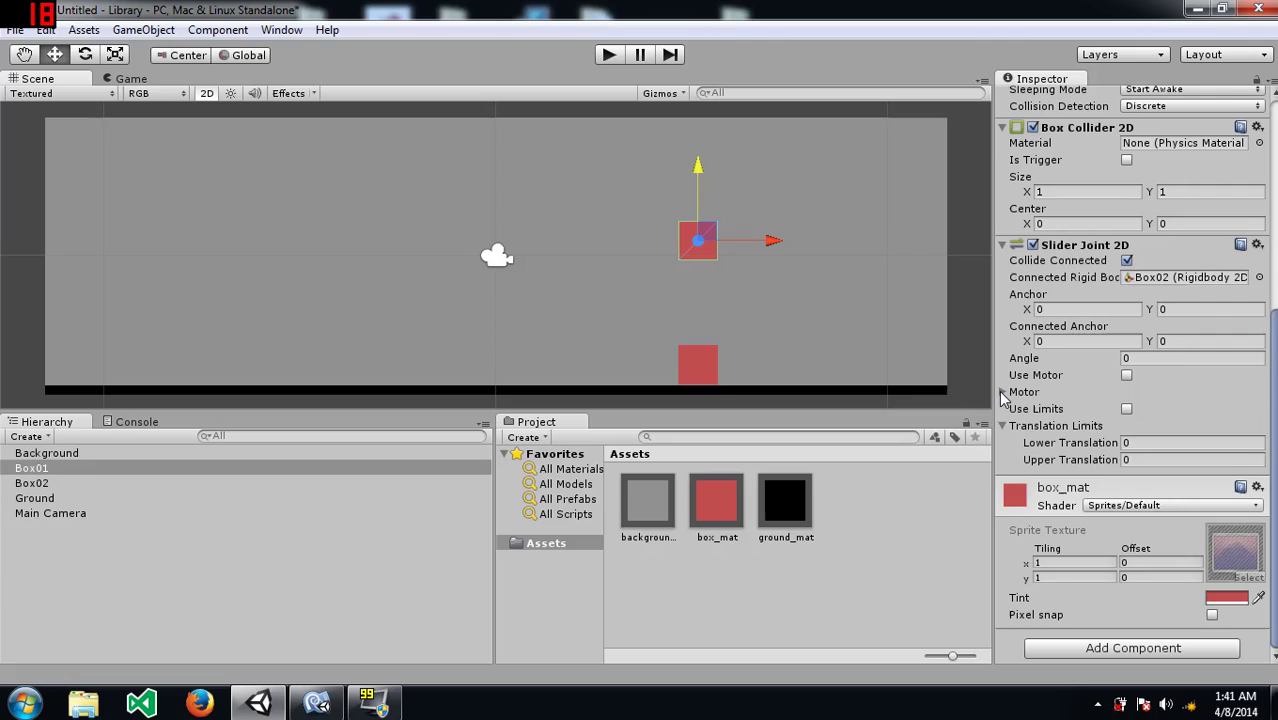
{"action": "left_click", "coordinate": [1003, 392]}
{"action": "scroll", "coordinate": [1066, 415], "scroll_direction": "down", "scroll_amount": 1}
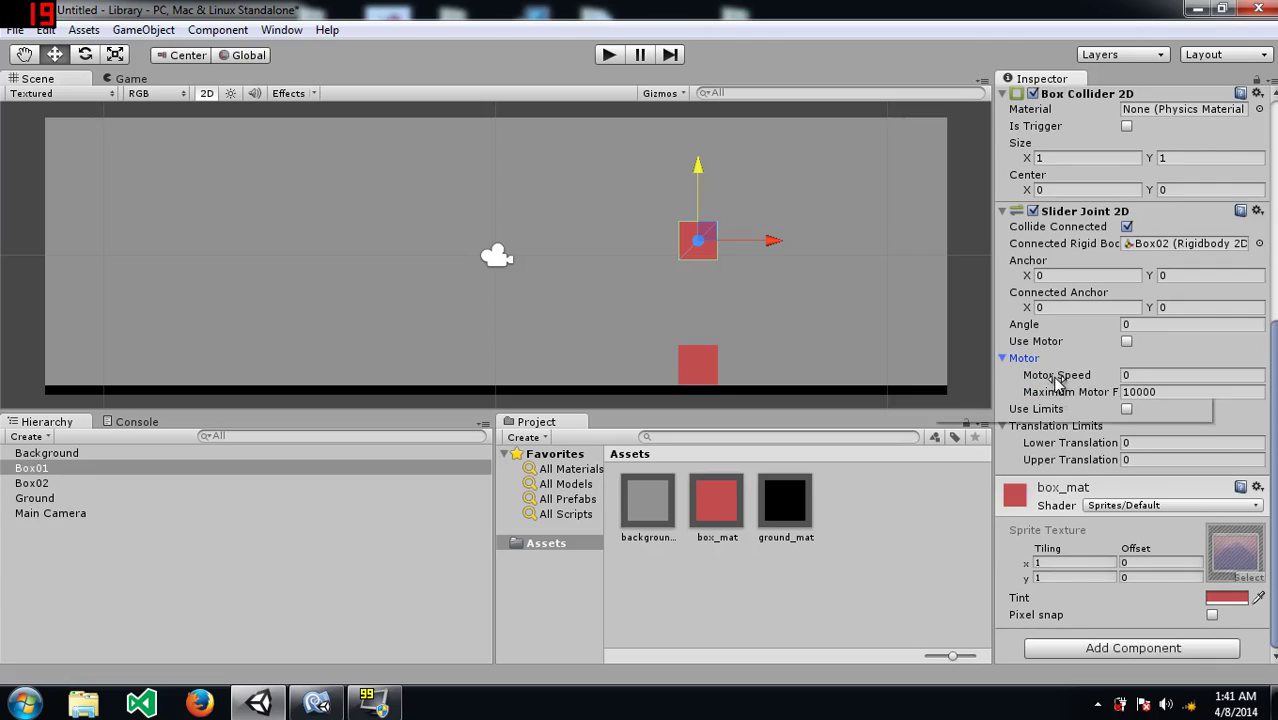
{"action": "left_click", "coordinate": [1056, 377]}
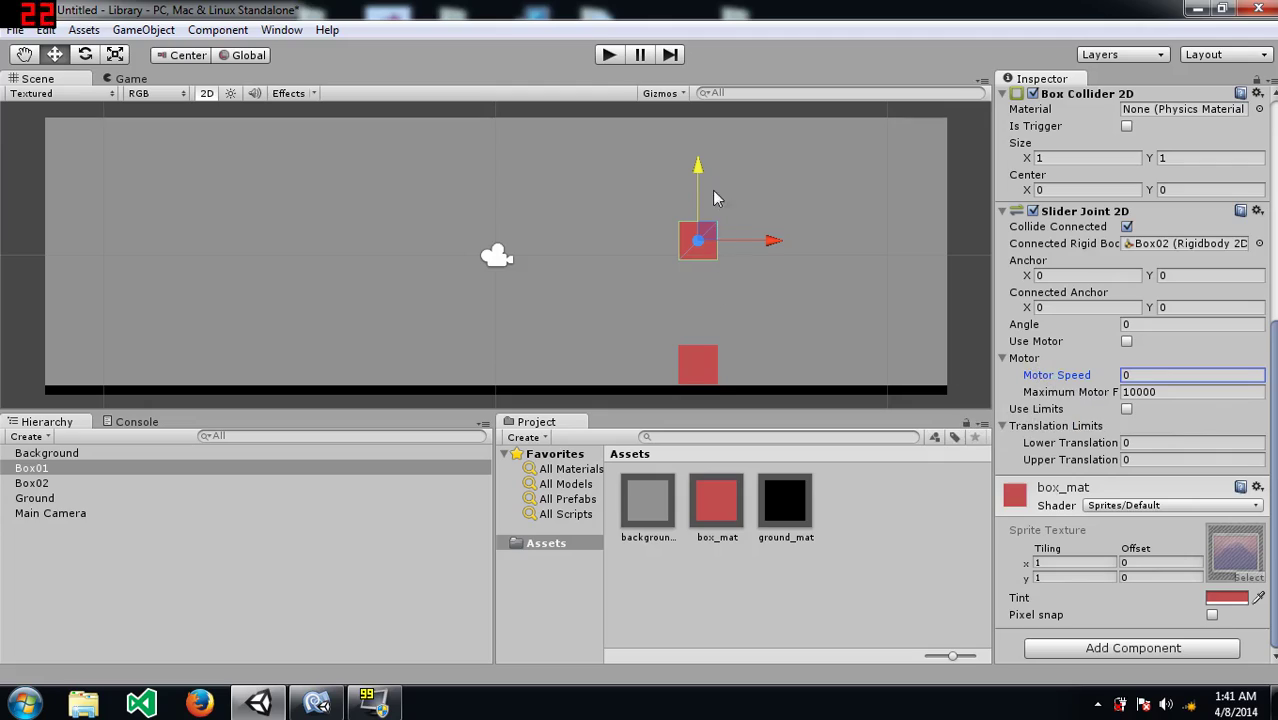
Step: Raise Box01 slightly above Box02 and set its slider joint's motor speed to 40
{"action": "mouse_move", "coordinate": [698, 170]}
{"action": "left_mouse_down"}
{"action": "mouse_move", "coordinate": [703, 242]}
{"action": "mouse_move", "coordinate": [704, 149]}
{"action": "left_mouse_up"}
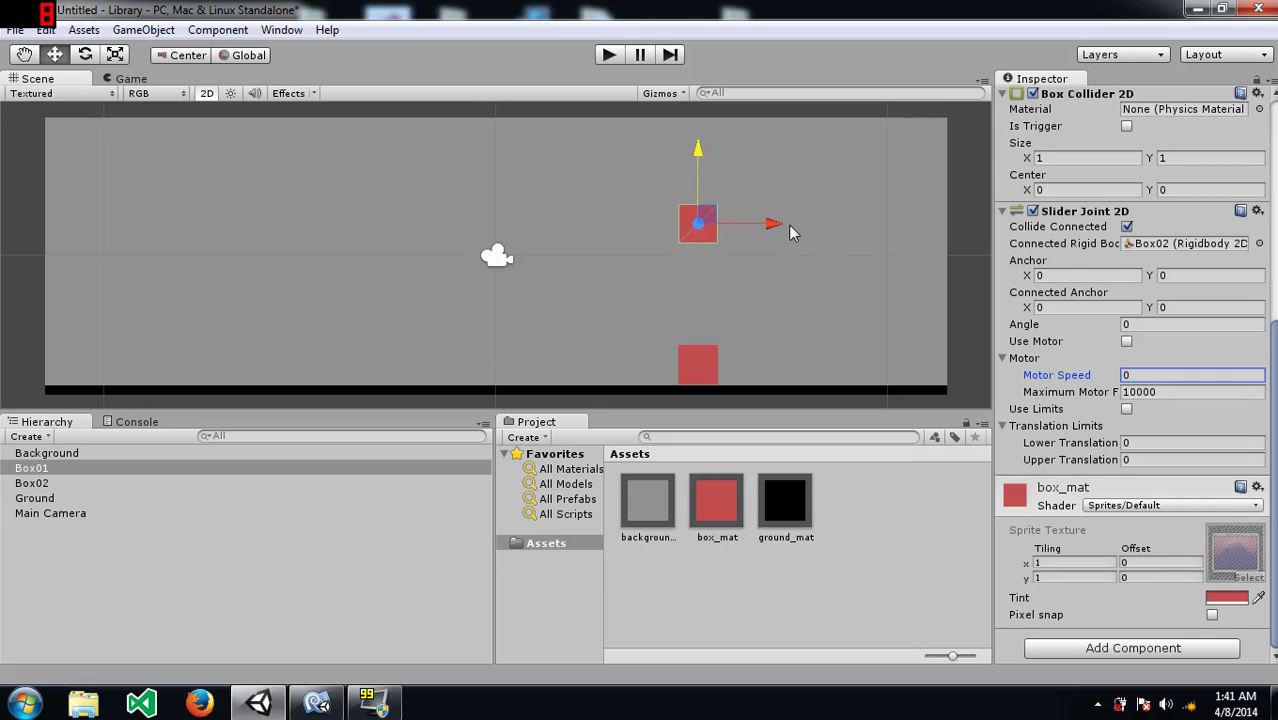
{"action": "left_click", "coordinate": [1085, 397]}
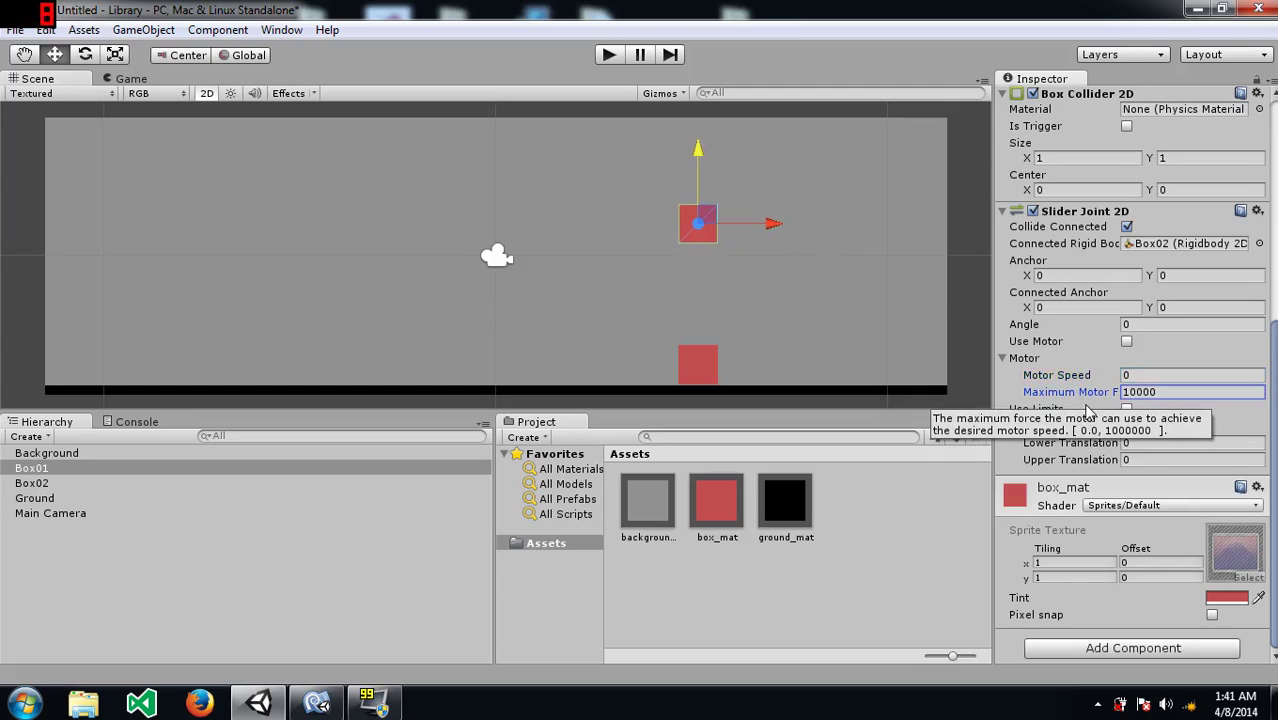
{"action": "left_click", "coordinate": [1068, 378]}
{"action": "key", "text": "Return"}
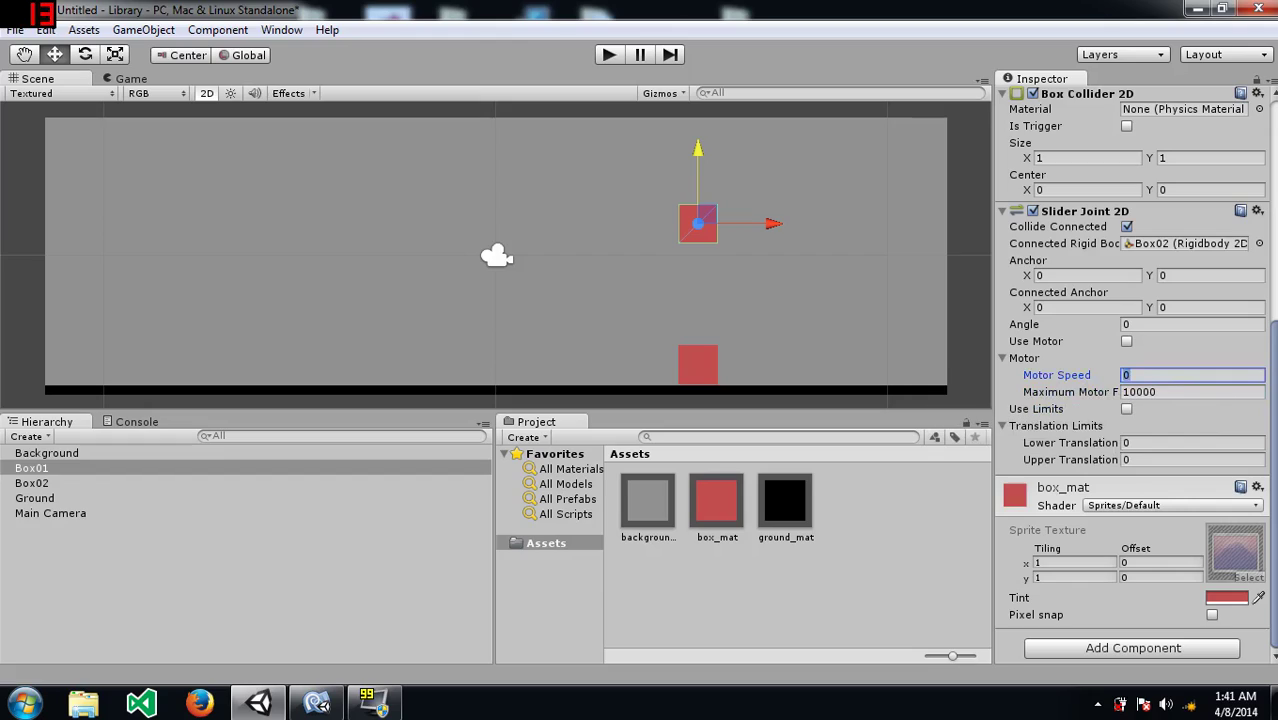
{"action": "type", "text": "40"}
Step: Set the maximum motor force of Box01's slider joint to 10
{"action": "left_click", "coordinate": [1190, 391]}
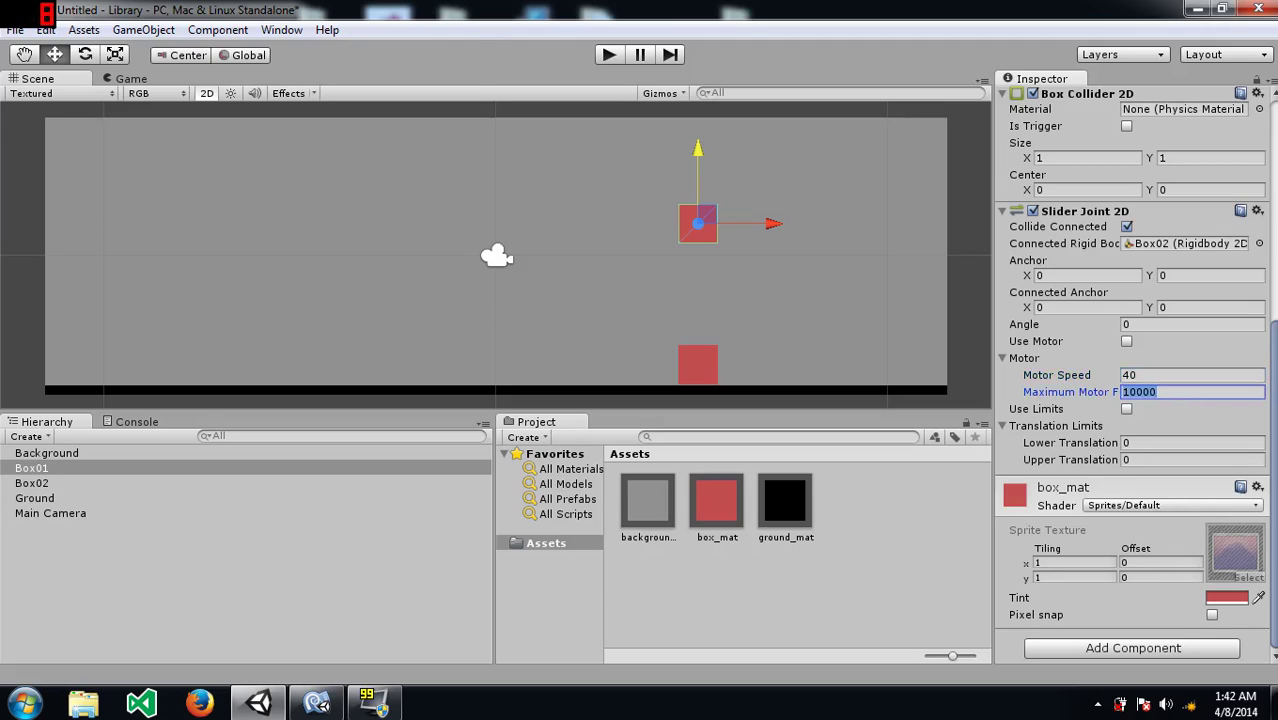
{"action": "type", "text": "20"}
{"action": "key", "text": "ctrl+a"}
{"action": "type", "text": "10"}
{"action": "left_click", "coordinate": [1145, 377]}
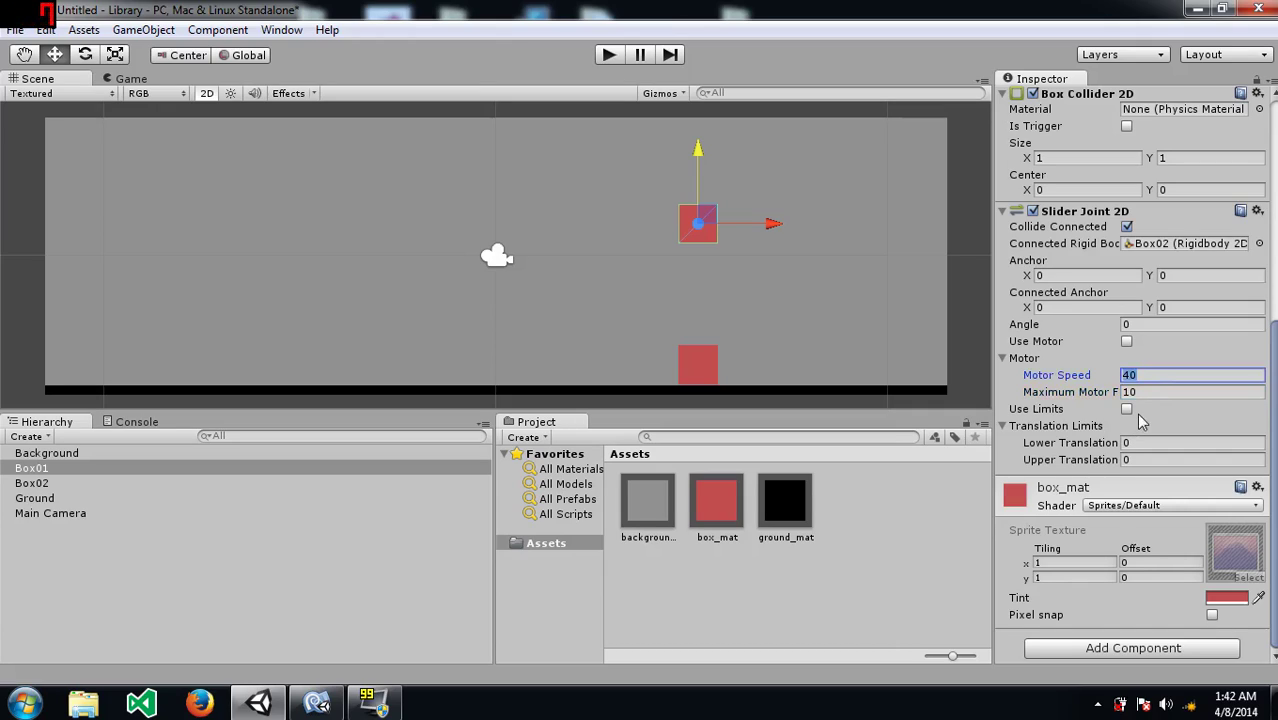
{"action": "left_click", "coordinate": [1151, 397]}
{"action": "double_click", "coordinate": [1151, 396]}
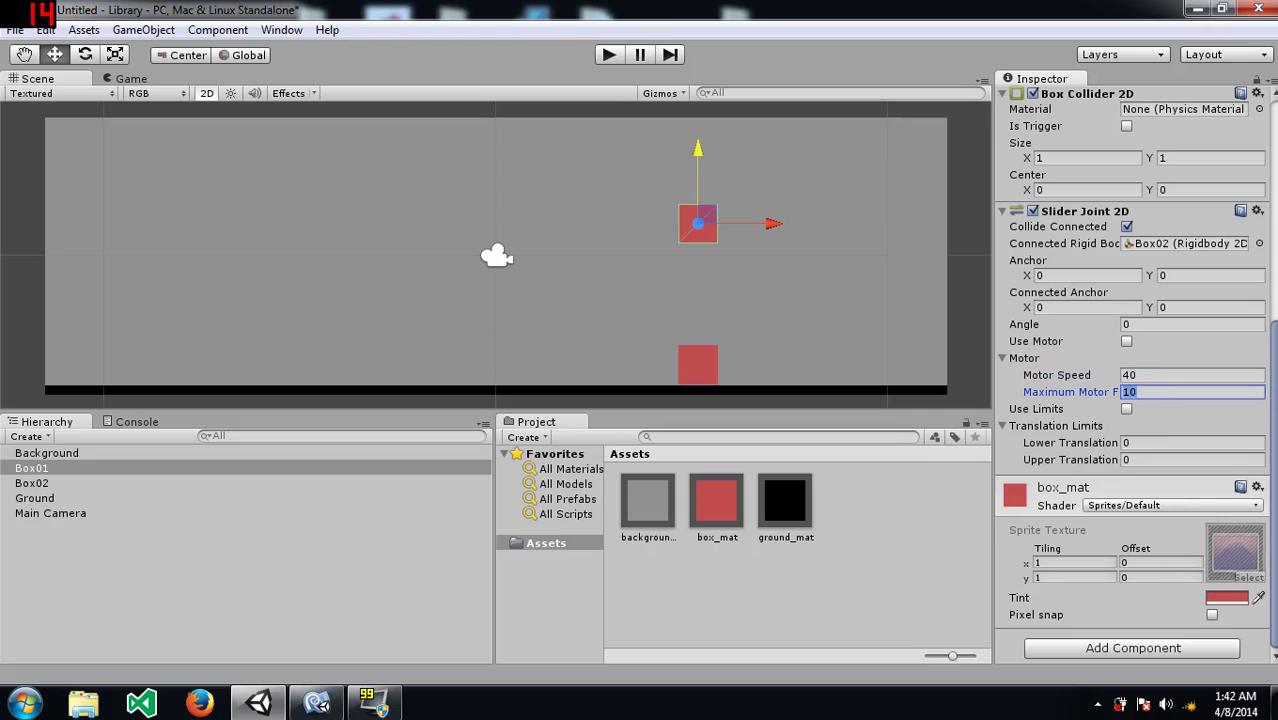
{"action": "left_click", "coordinate": [1160, 398]}
{"action": "left_click", "coordinate": [1160, 375]}
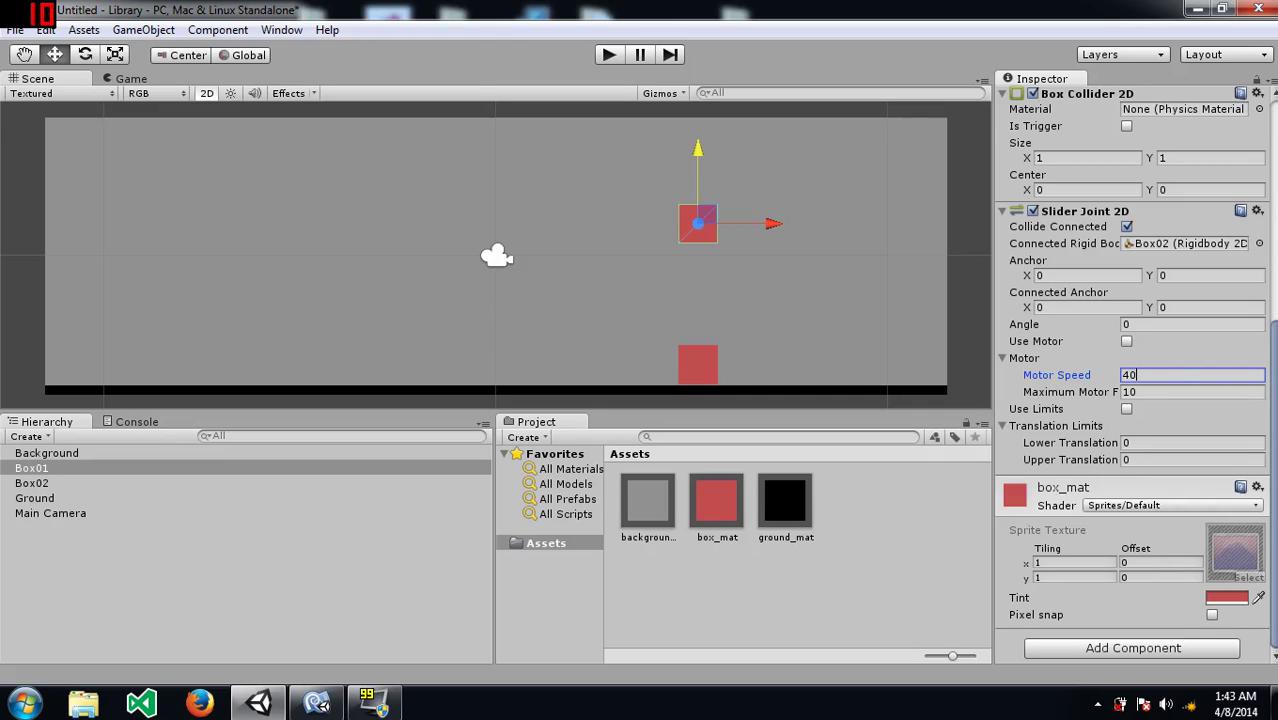
Step: Set the maximum motor force of Box01's slider joint to 5
{"action": "key", "text": "Tab"}
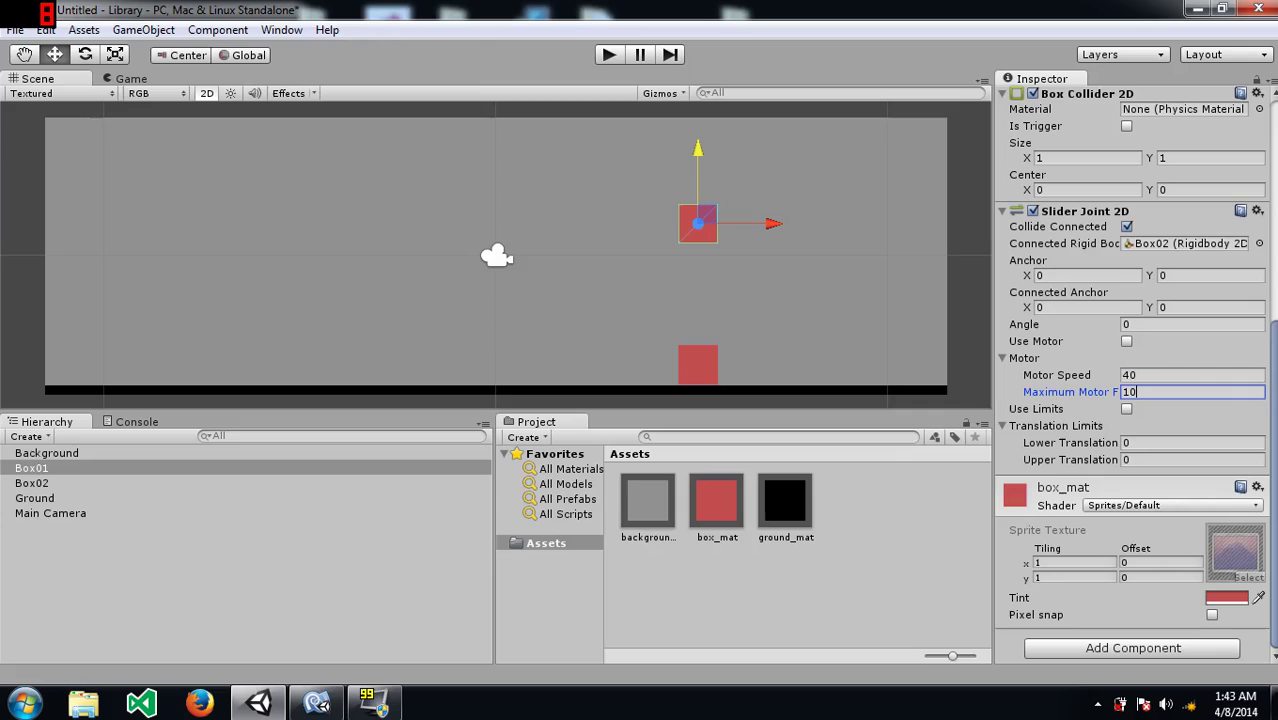
{"action": "key", "text": "BackSpace"}
{"action": "key", "text": "BackSpace"}
{"action": "type", "text": "5"}
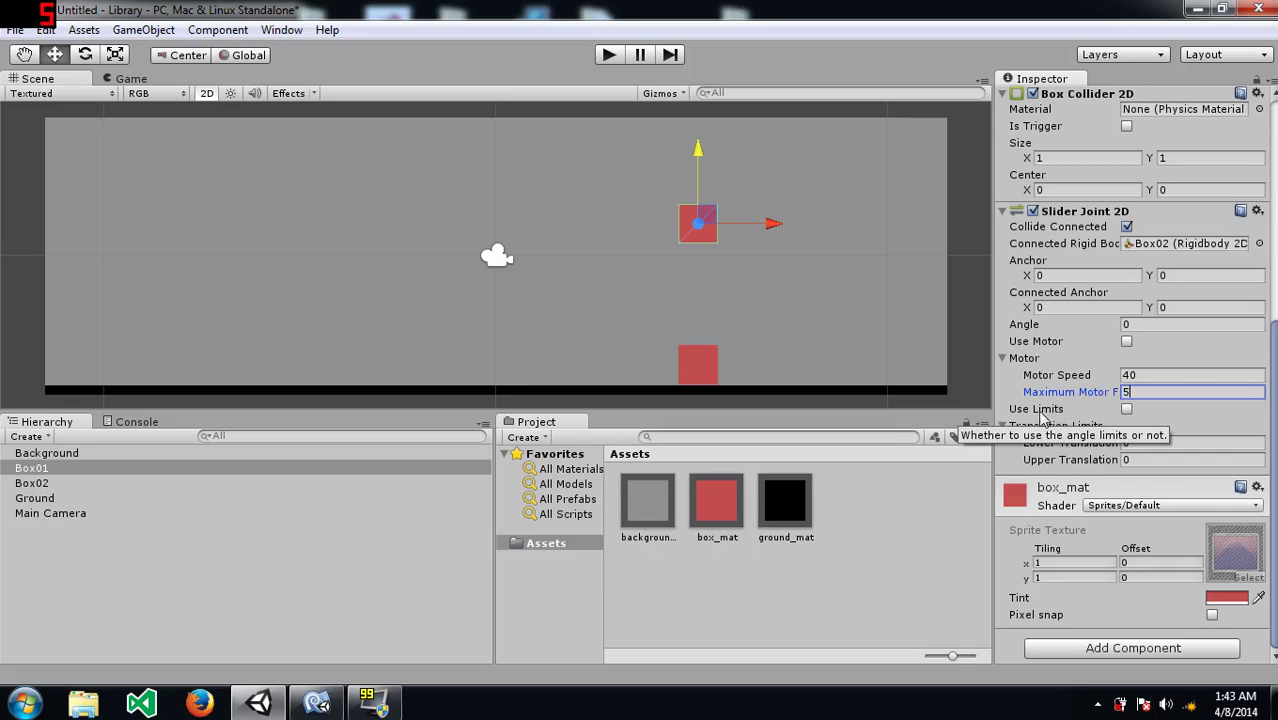
{"action": "key", "text": "Tab"}
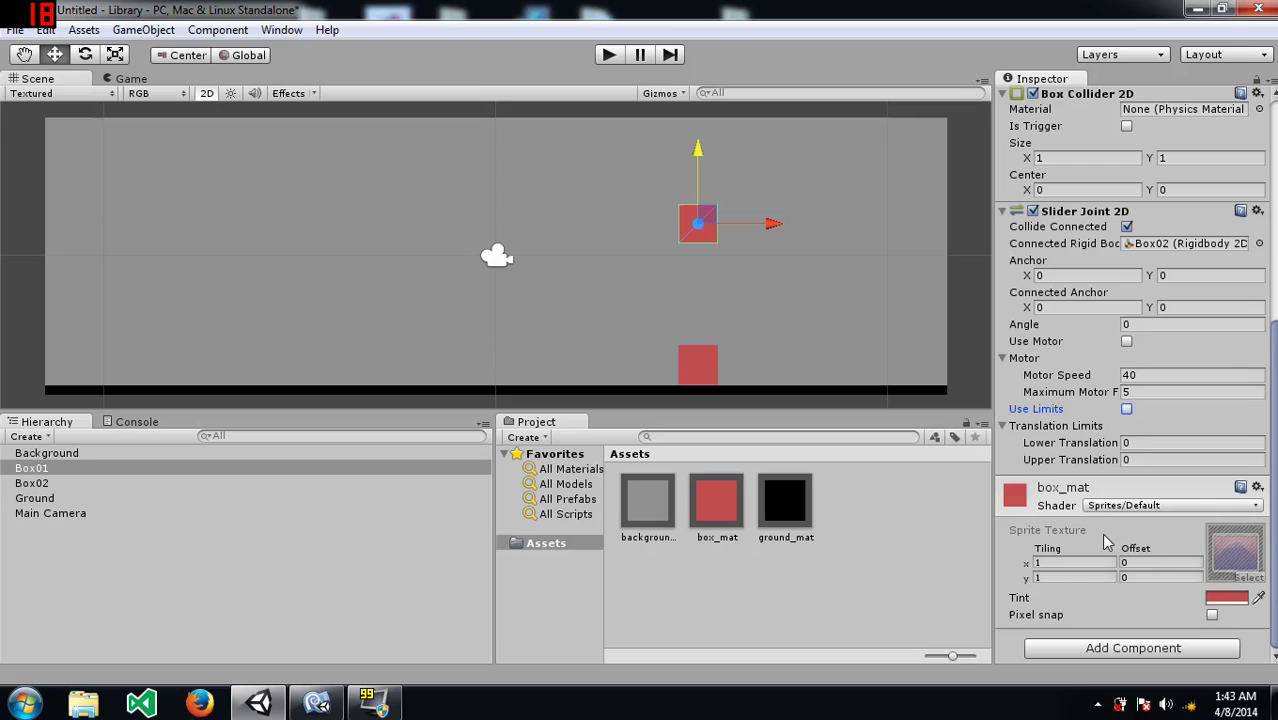
Step: Enable Use Motor on Box01's Slider Joint 2D
{"action": "left_click", "coordinate": [1036, 376]}
{"action": "key", "text": "Tab"}
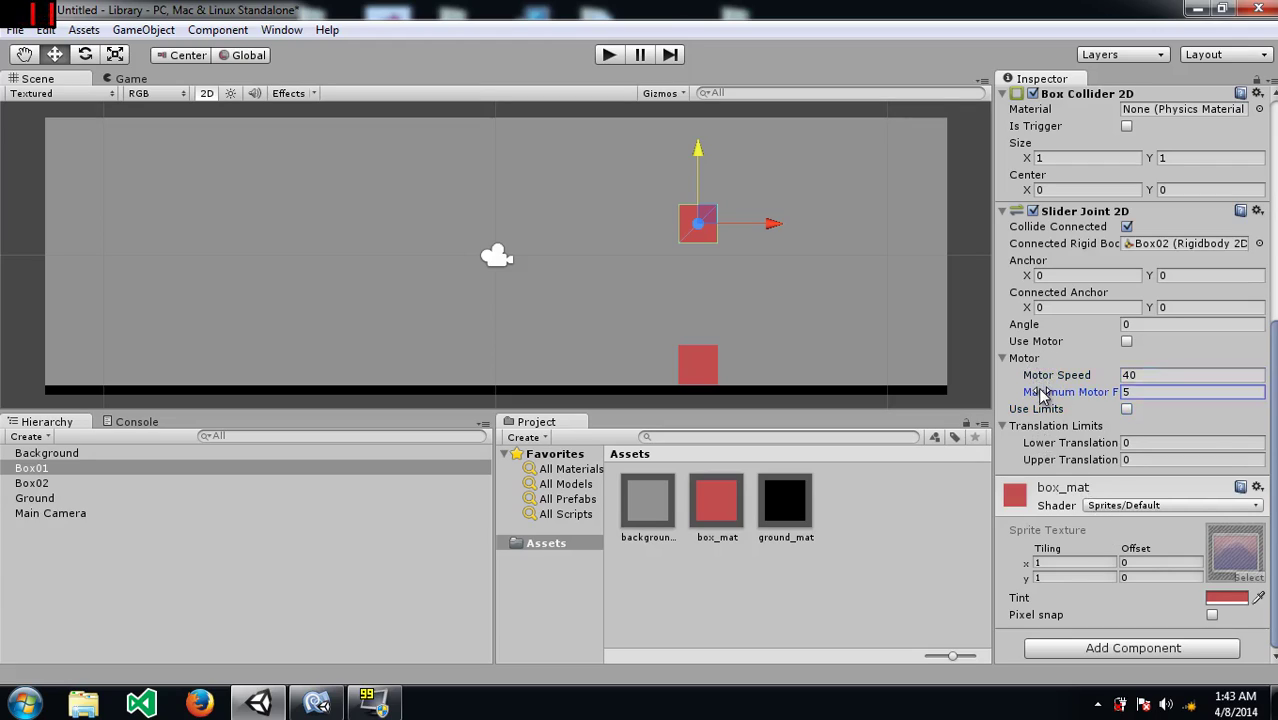
{"action": "left_click", "coordinate": [1126, 341]}
{"action": "left_click", "coordinate": [1145, 375]}
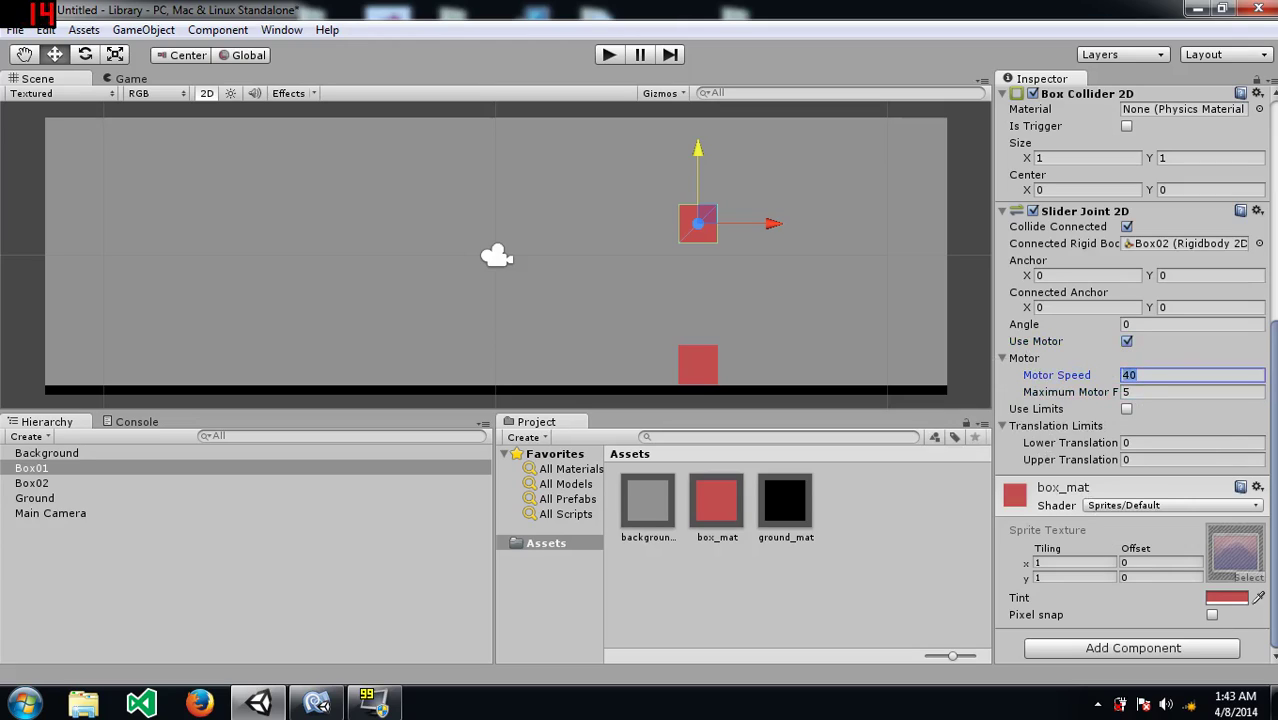
{"action": "left_click", "coordinate": [1145, 392]}
{"action": "left_click", "coordinate": [1145, 375]}
{"action": "left_click", "coordinate": [1145, 392]}
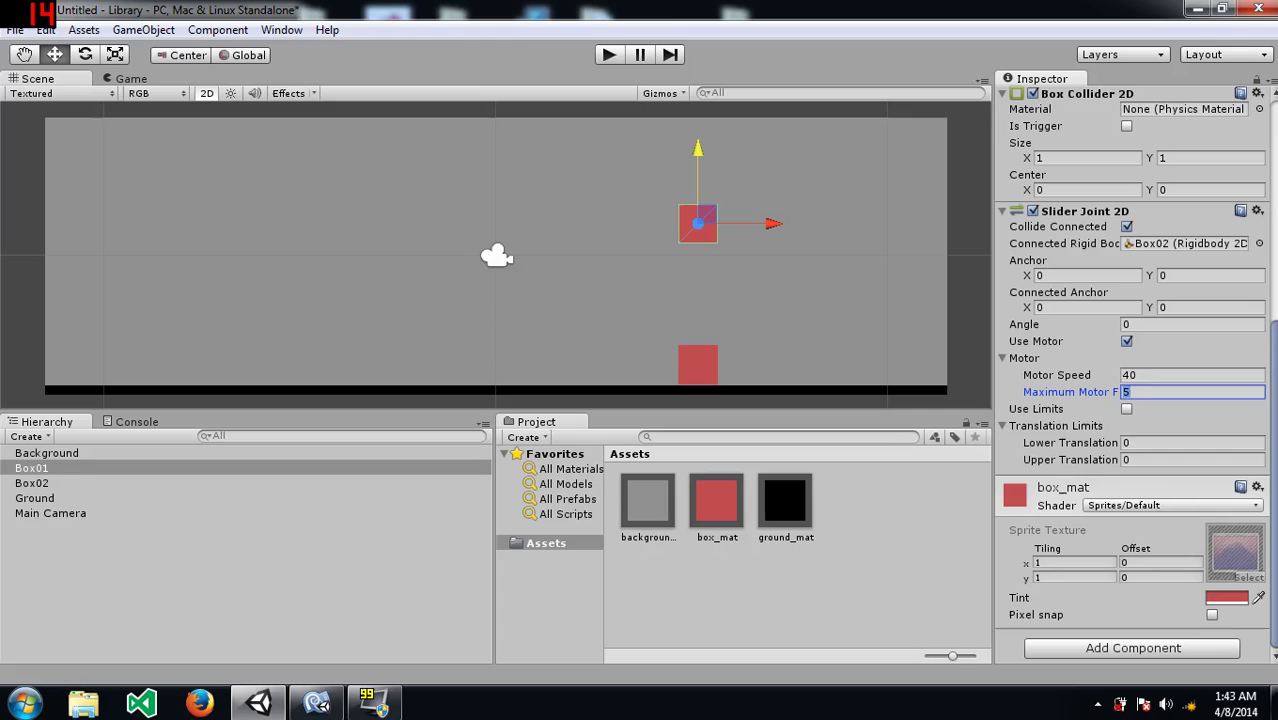
{"action": "left_click", "coordinate": [1134, 375]}
{"action": "left_click", "coordinate": [1125, 343]}
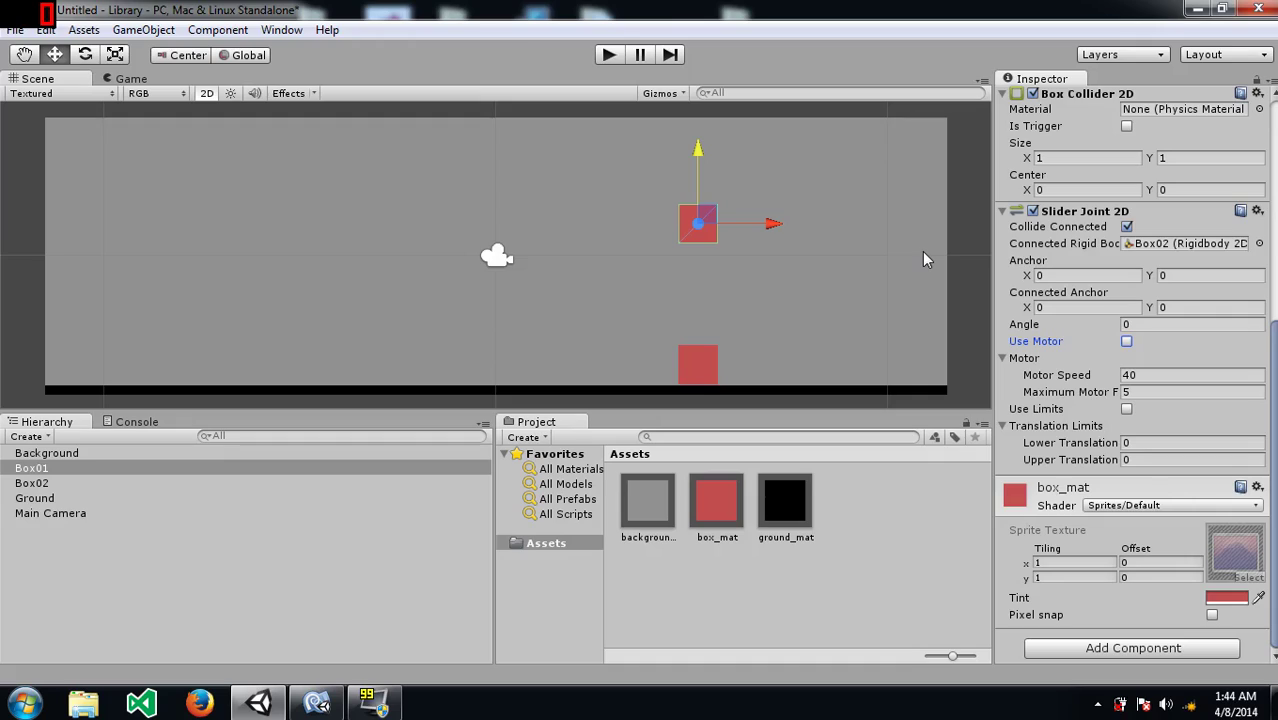
{"action": "left_click", "coordinate": [1127, 342]}
{"action": "left_click", "coordinate": [1037, 412]}
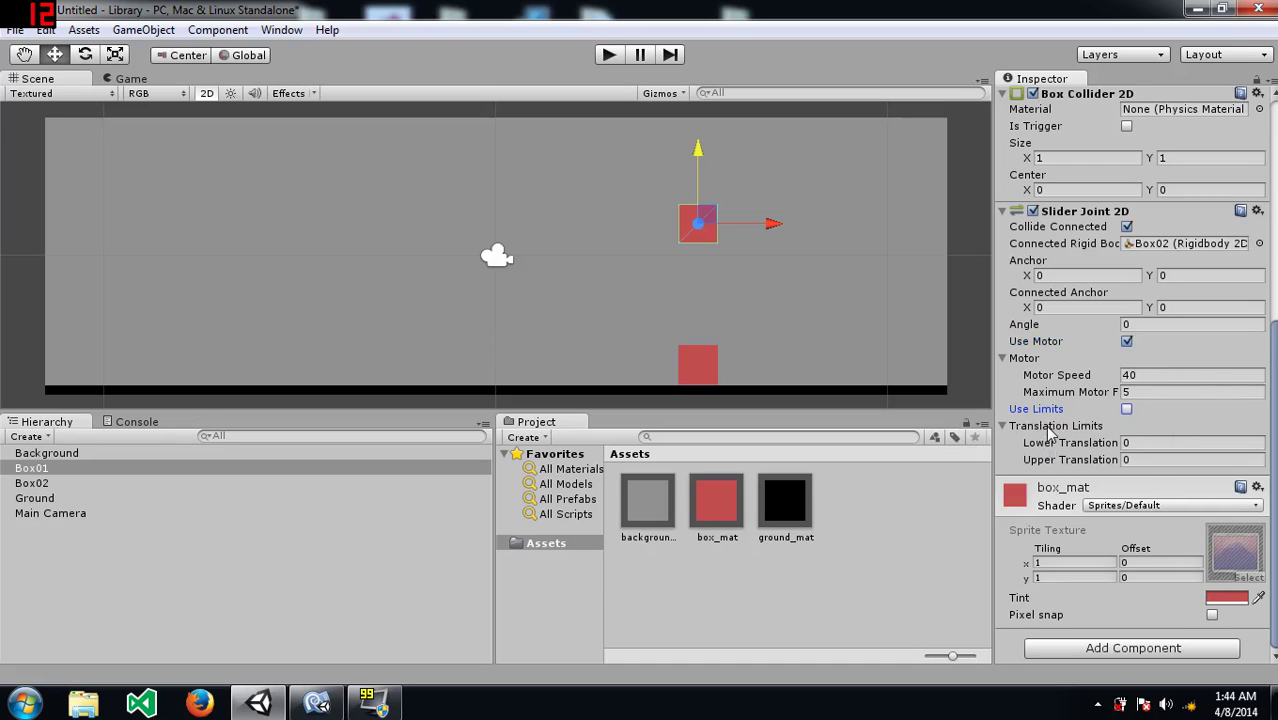
{"action": "left_click", "coordinate": [1052, 427]}
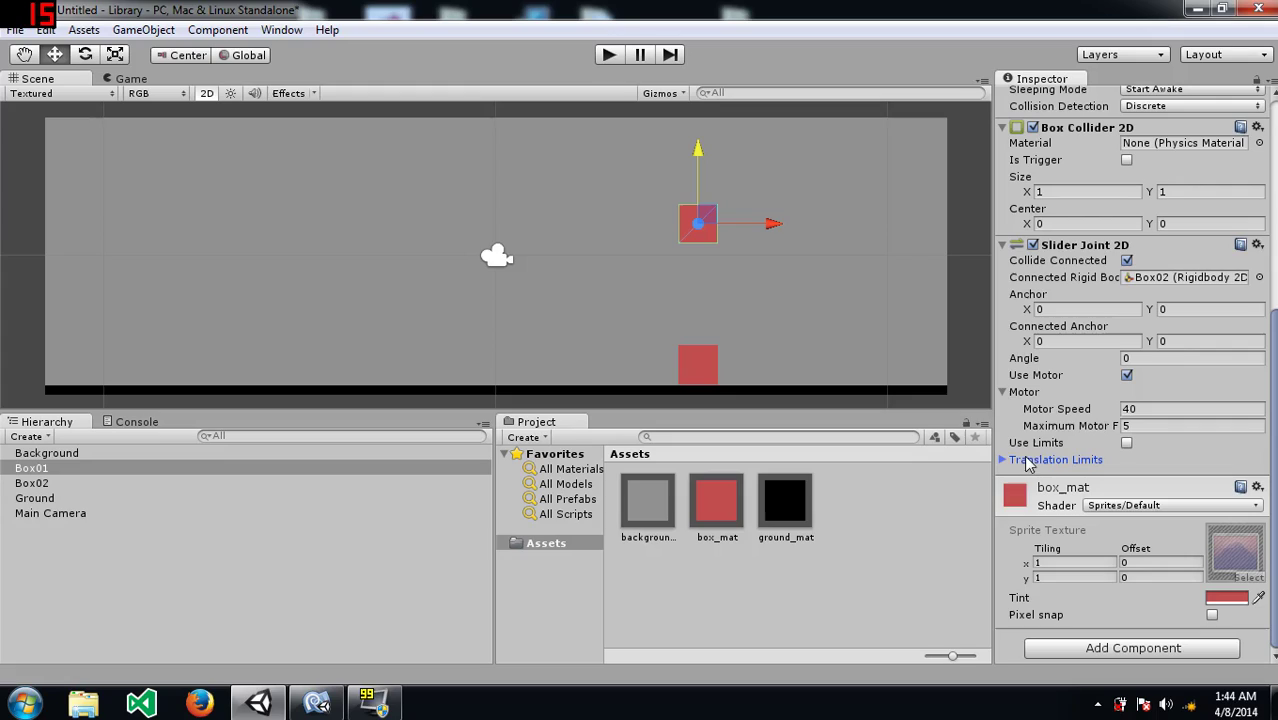
{"action": "left_click", "coordinate": [1027, 460]}
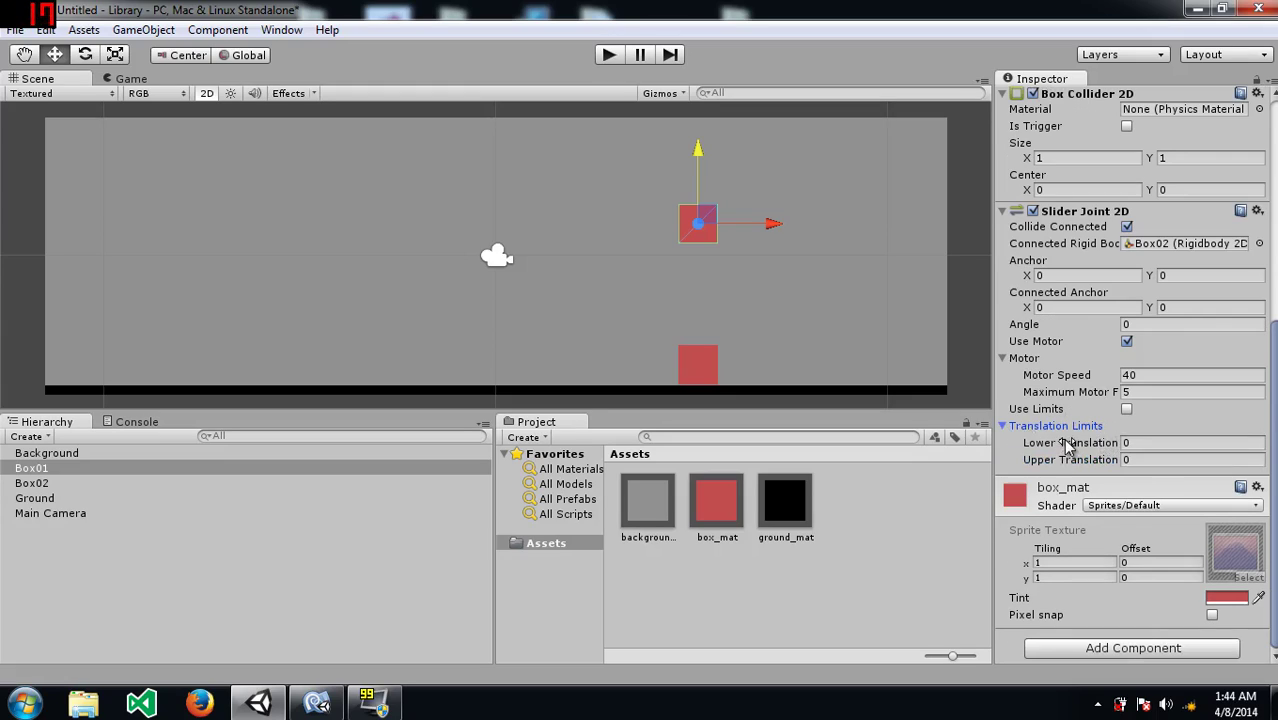
{"action": "left_click", "coordinate": [1068, 445]}
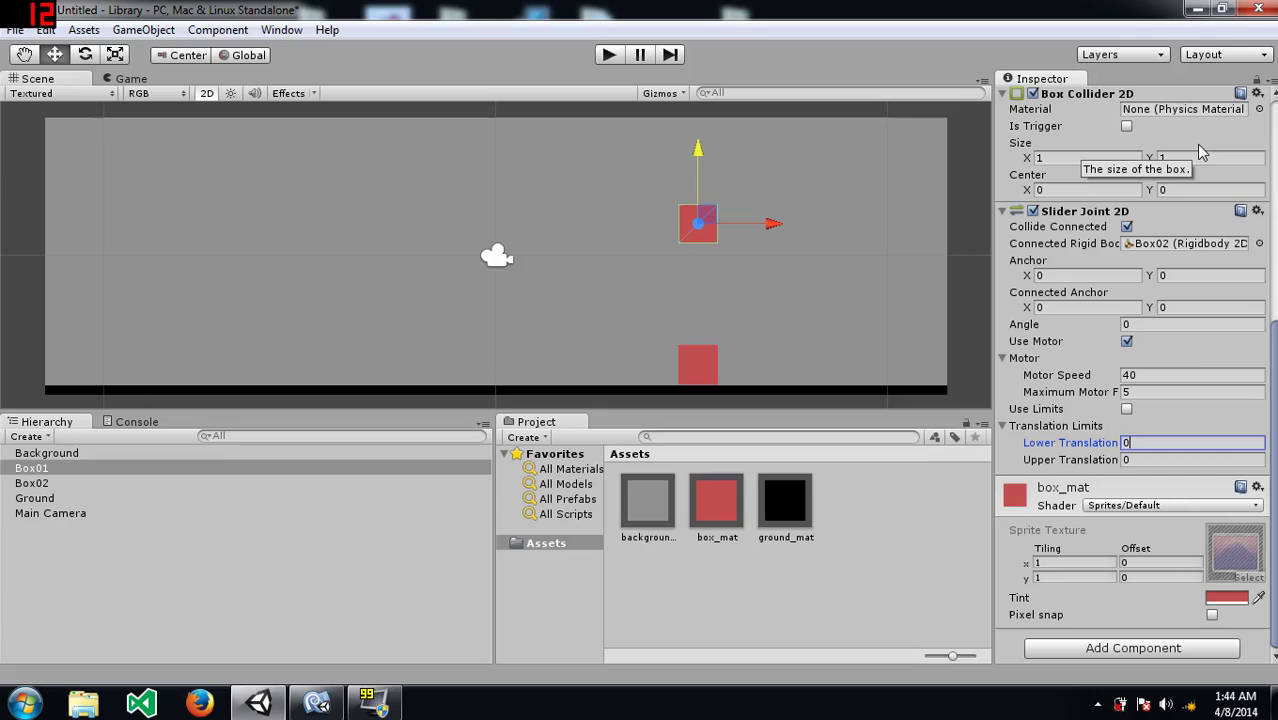
{"action": "key", "text": "BackSpace"}
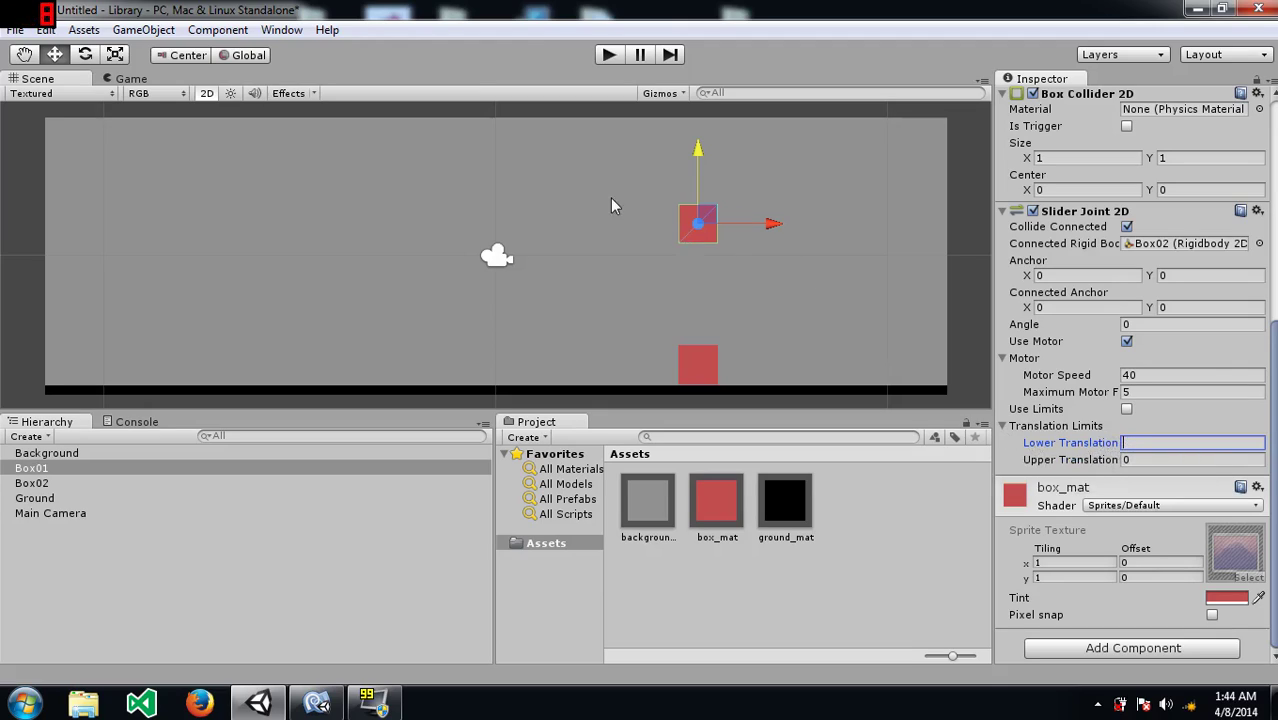
Step: Set the translation limits of Box01's slider joint to 3 for lower and 5 for upper
{"action": "left_click", "coordinate": [56, 470]}
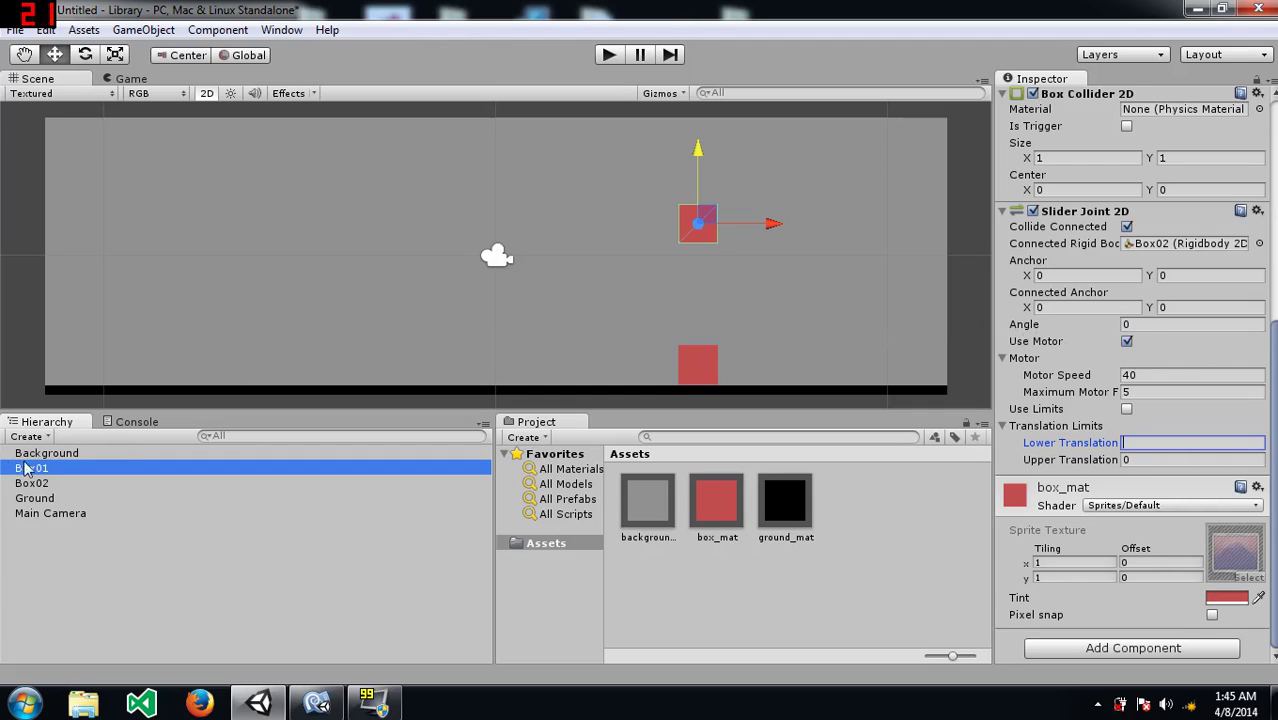
{"action": "left_click", "coordinate": [50, 483]}
{"action": "left_click", "coordinate": [52, 468]}
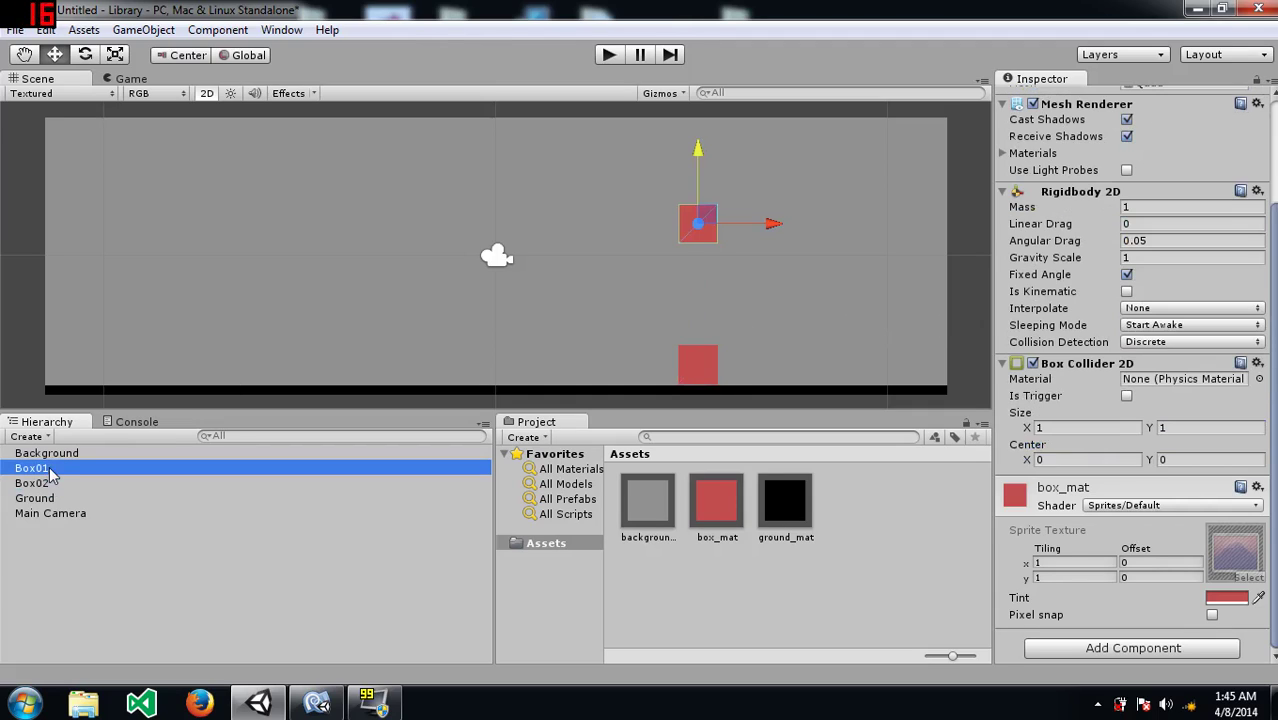
{"action": "scroll", "coordinate": [1181, 352], "scroll_direction": "down", "scroll_amount": 3}
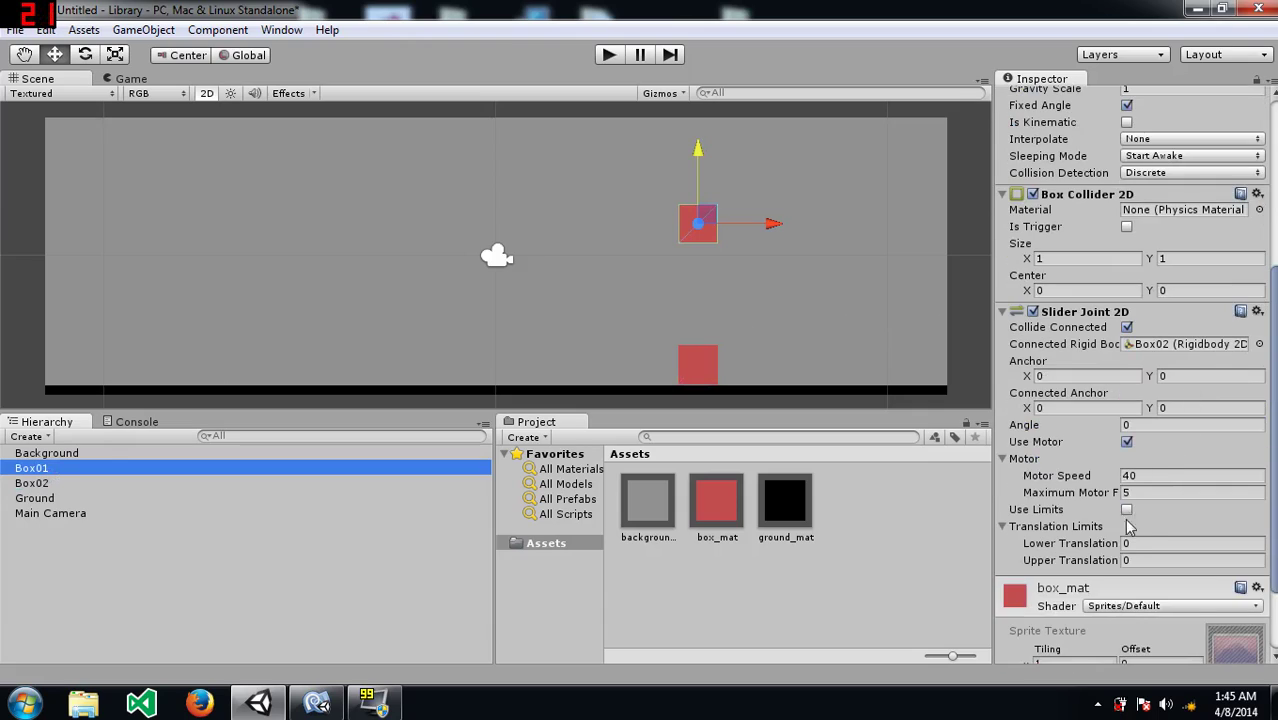
{"action": "left_click", "coordinate": [1190, 543]}
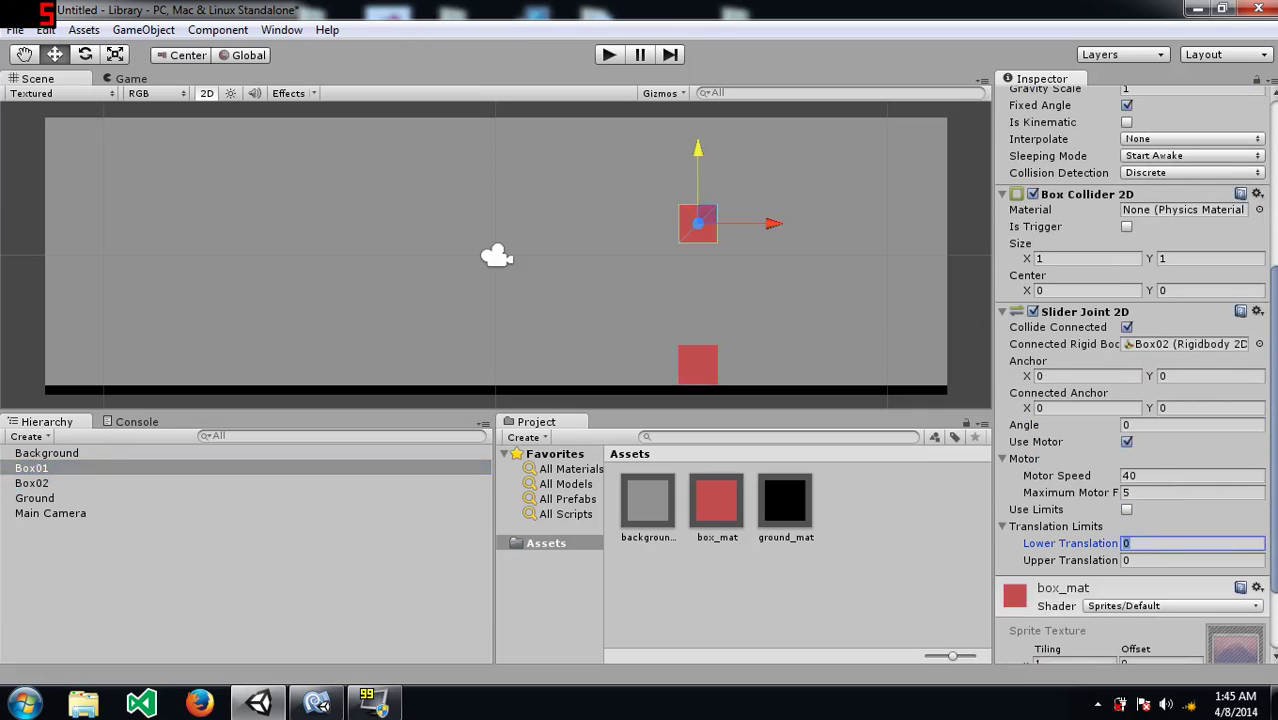
{"action": "type", "text": "3"}
{"action": "key", "text": "Tab"}
{"action": "type", "text": "5"}
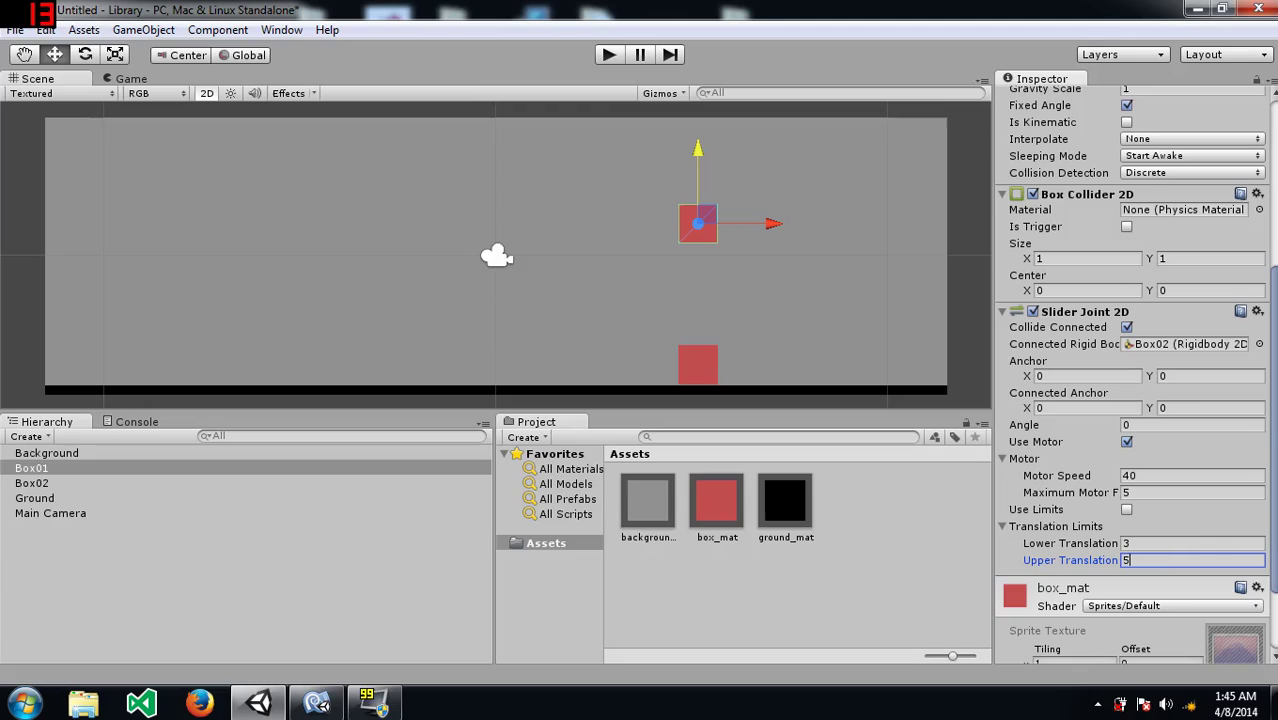
Step: Change the slider joint's lower translation limit to 2 and move Box01 slightly higher above Box02
{"action": "left_click", "coordinate": [1136, 543]}
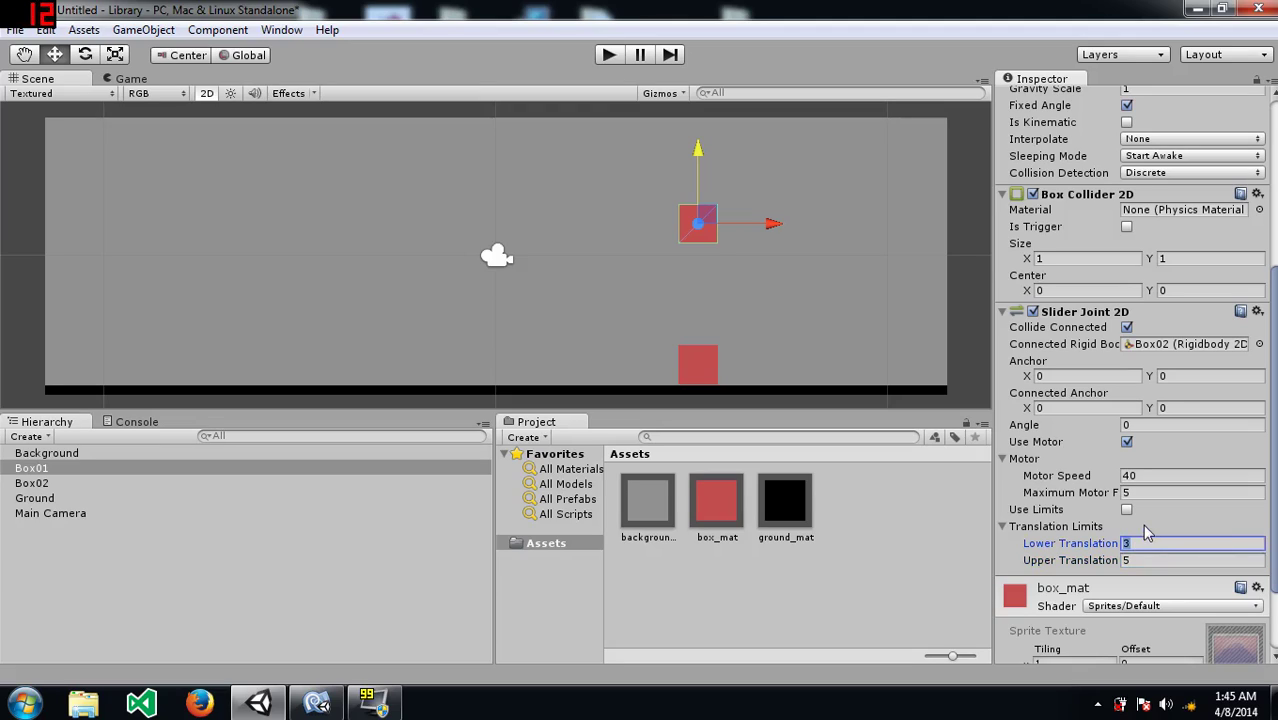
{"action": "type", "text": "2"}
{"action": "left_click_drag", "start_coordinate": [691, 147], "coordinate": [719, 131]}
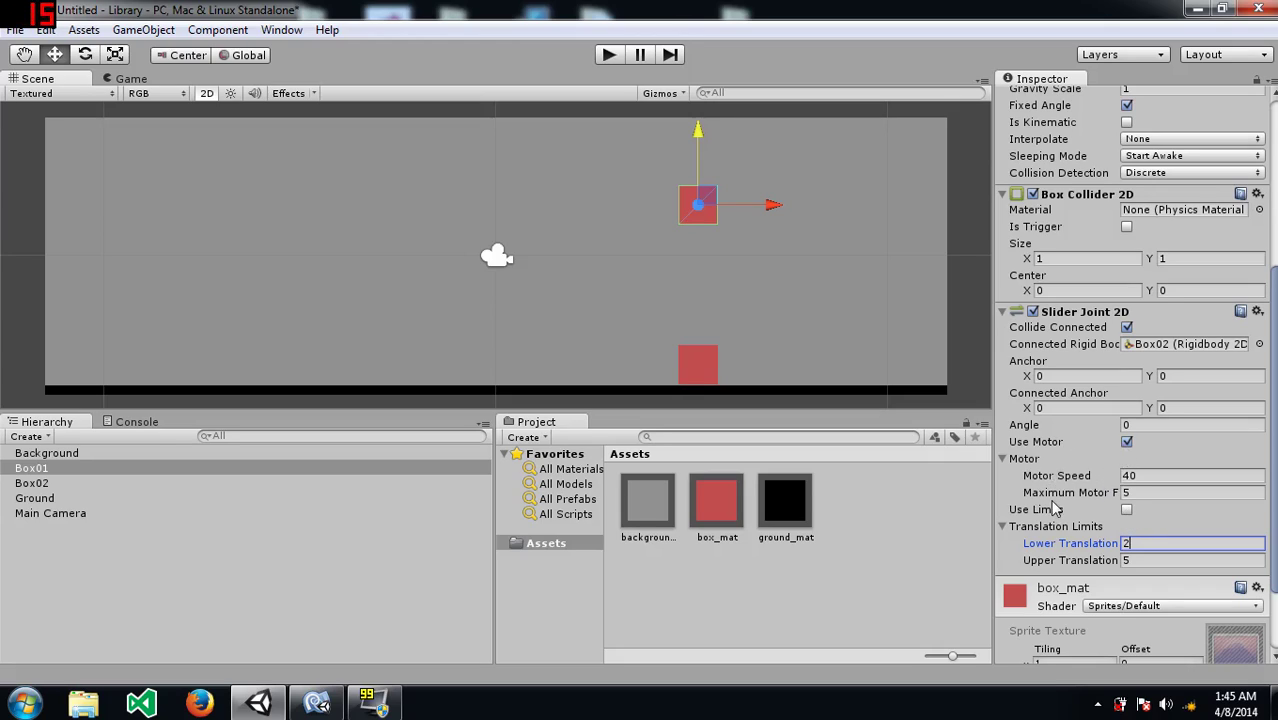
Step: Enable Use Limits on Box01's Slider Joint 2D, keeping the translation limit values expanded
{"action": "left_click", "coordinate": [1050, 530]}
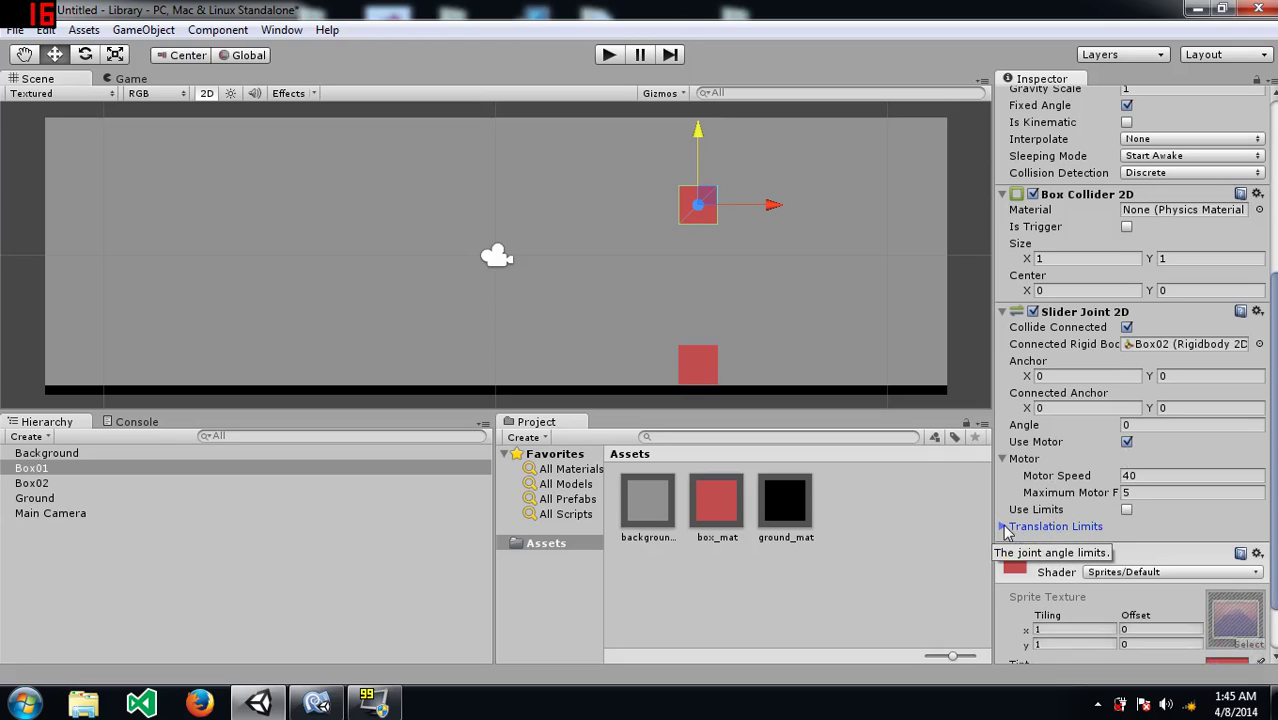
{"action": "left_click", "coordinate": [1055, 527]}
{"action": "left_click", "coordinate": [1127, 511]}
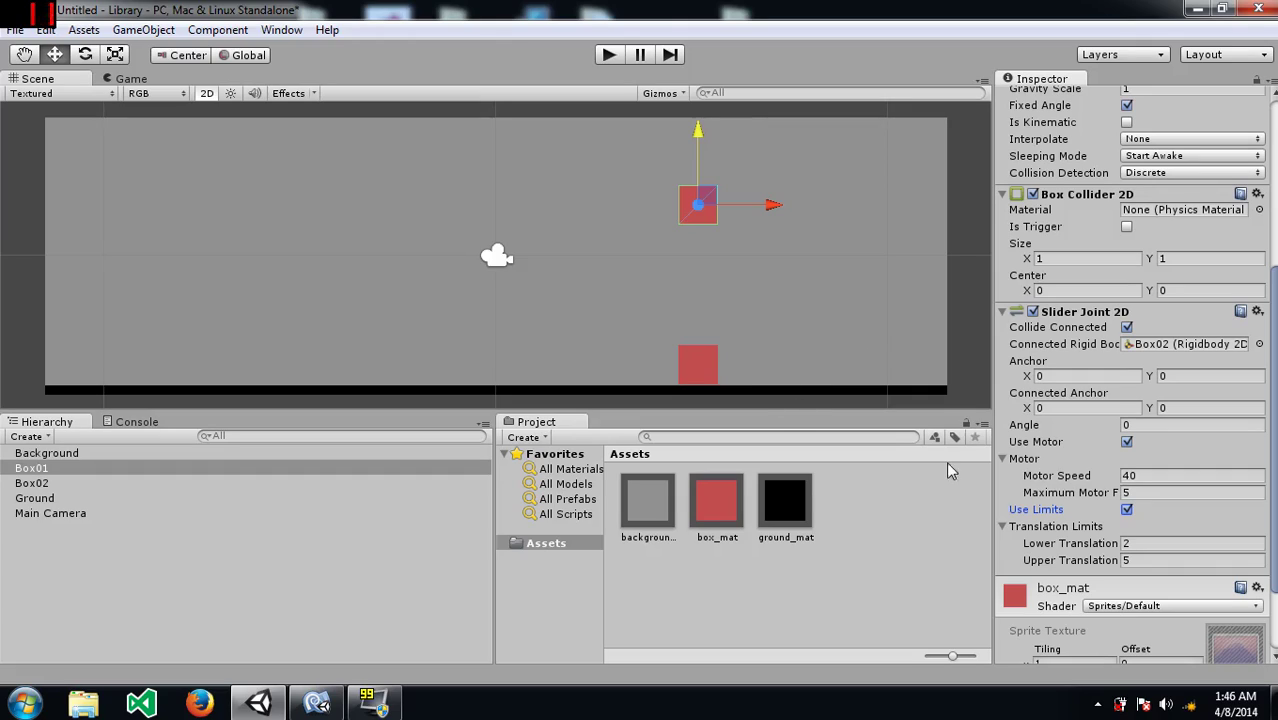
Step: Check the slider joint's translation limits and play the scene to test how Box01 moves between them
{"action": "left_click", "coordinate": [1174, 560]}
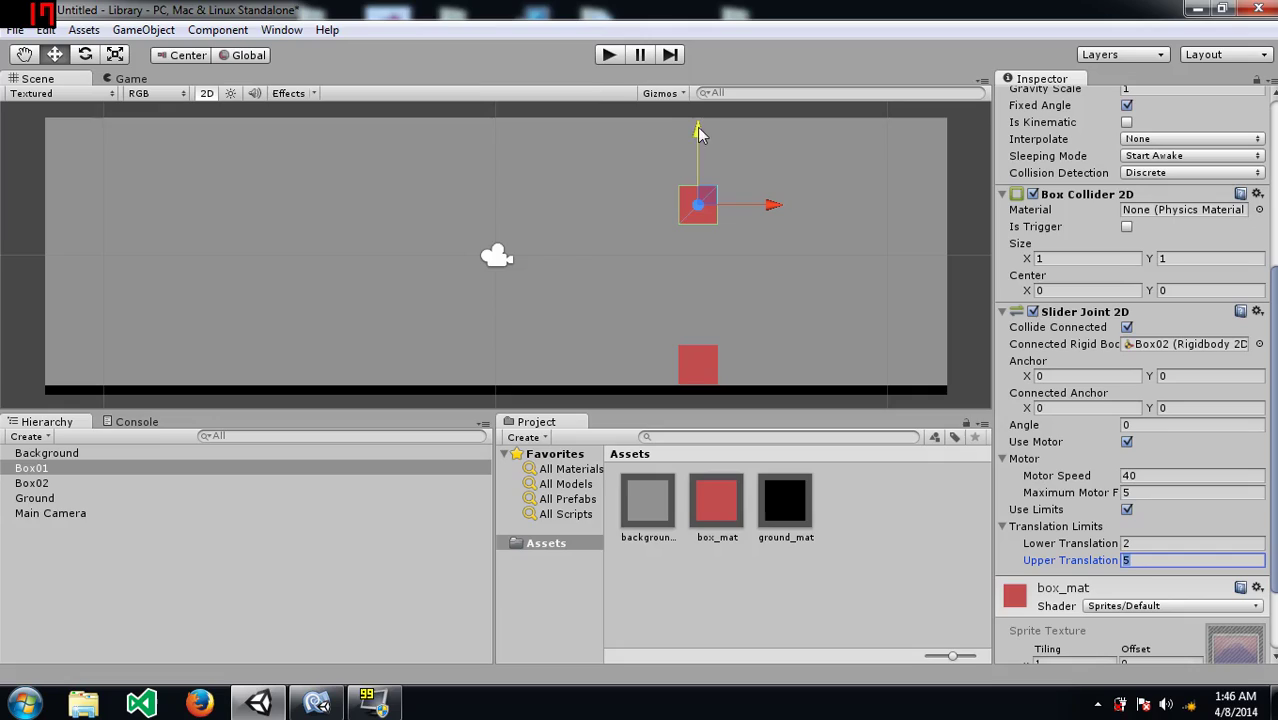
{"action": "left_click", "coordinate": [1068, 545]}
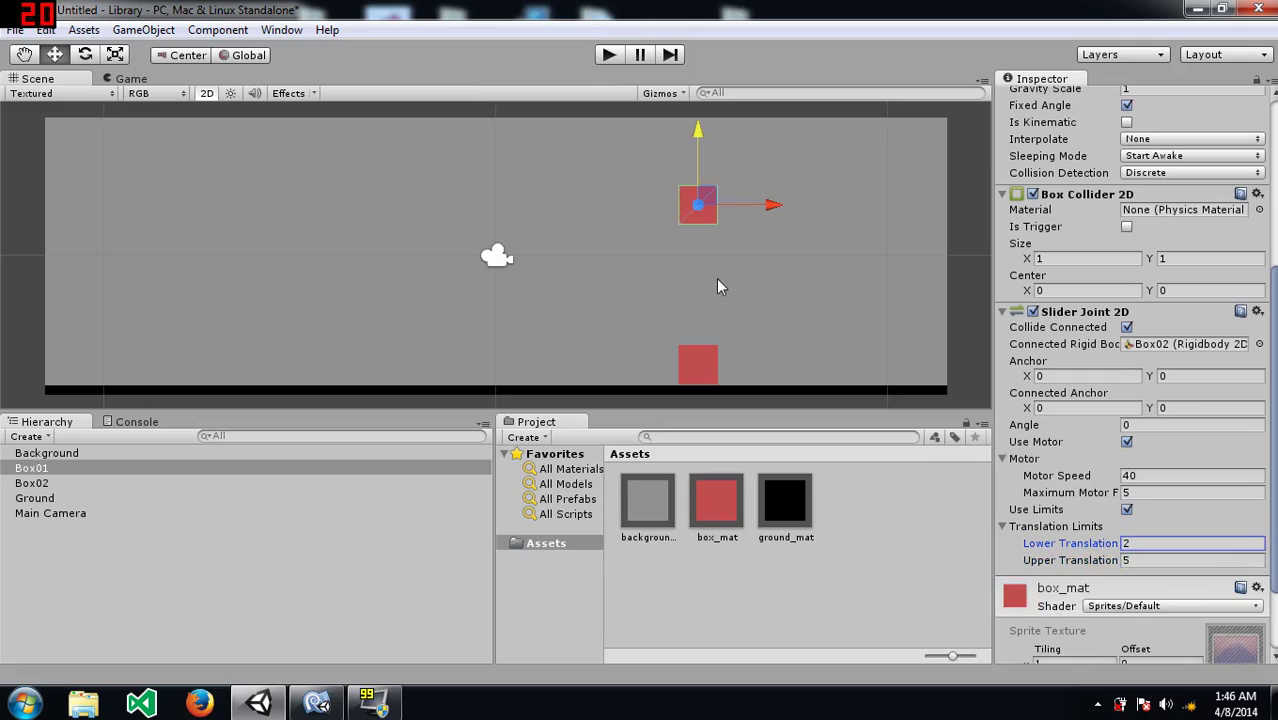
{"action": "left_click", "coordinate": [1075, 560]}
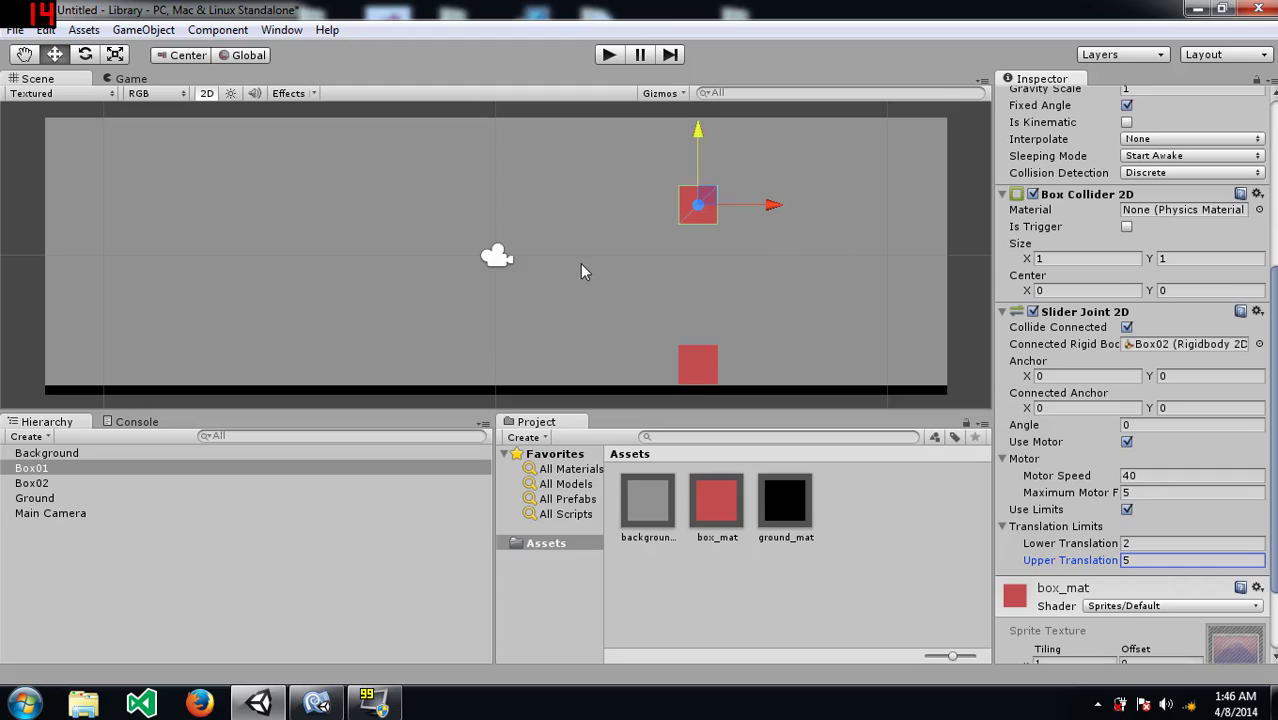
{"action": "left_click", "coordinate": [607, 57]}
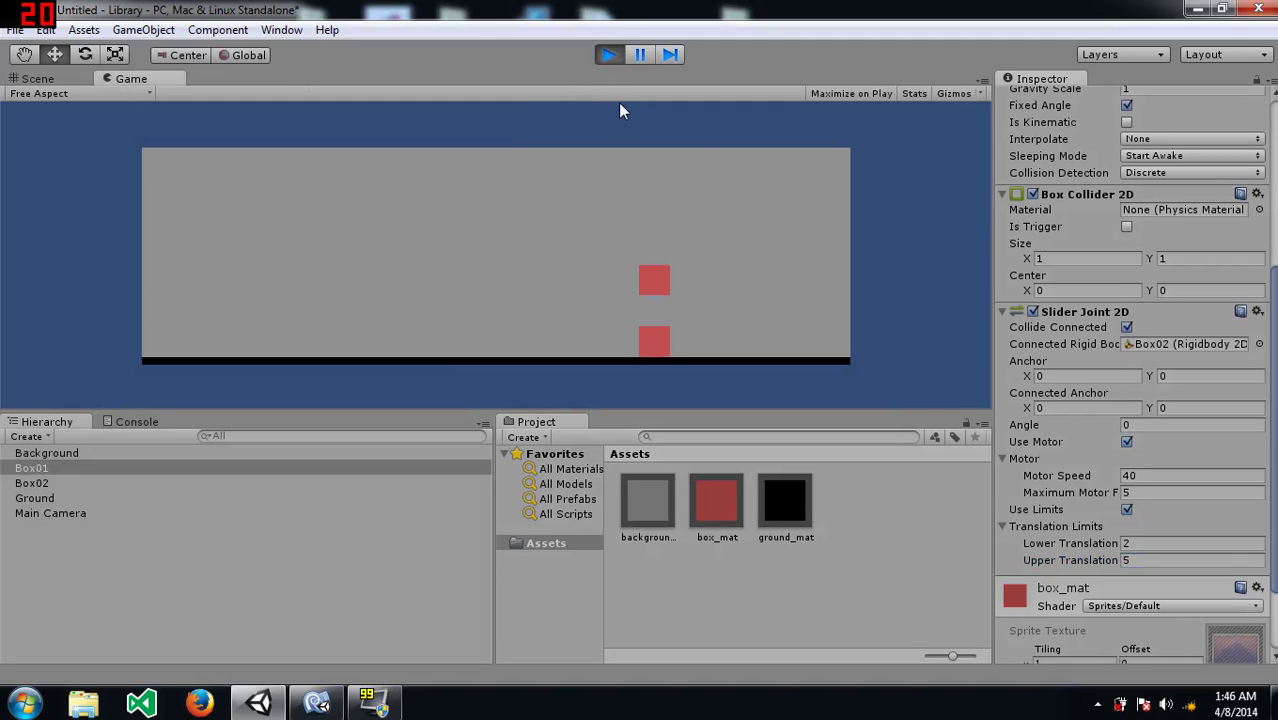
Step: Try a maximum motor force of 30 on Box01's slider joint while the scene is playing
{"action": "scroll", "coordinate": [1080, 390], "scroll_direction": "up", "scroll_amount": 5}
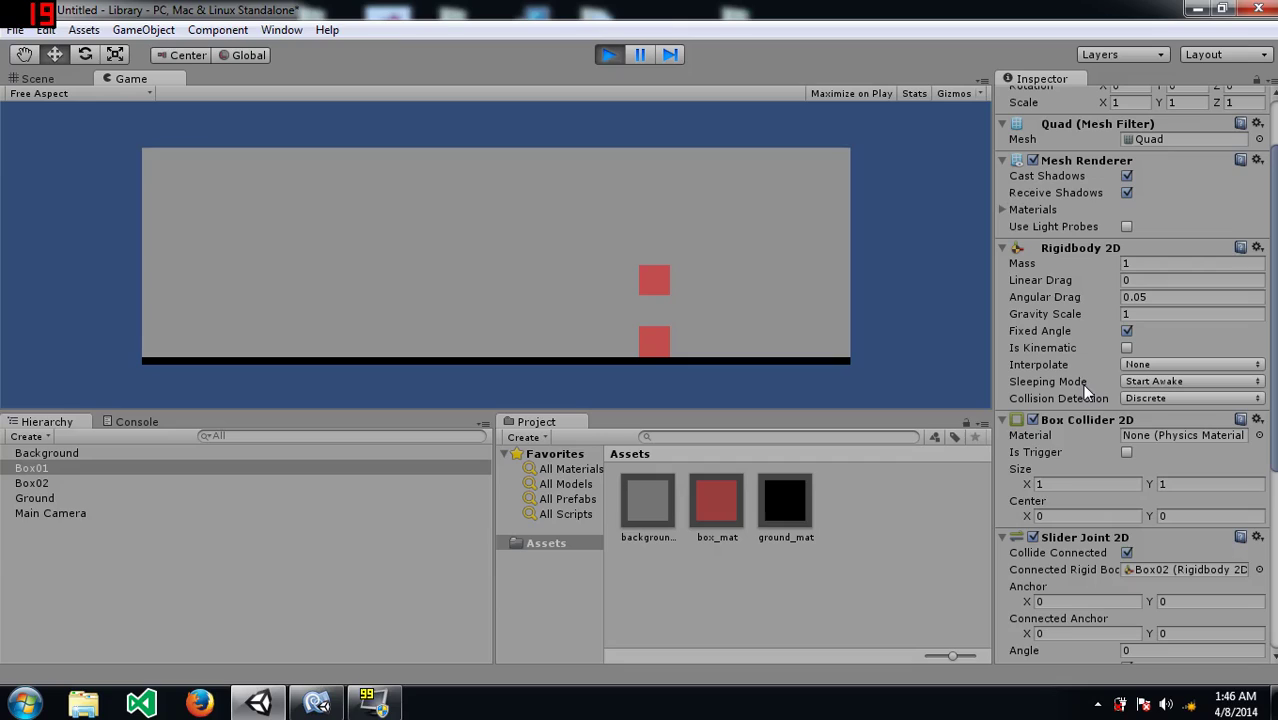
{"action": "scroll", "coordinate": [1084, 380], "scroll_direction": "down", "scroll_amount": 5}
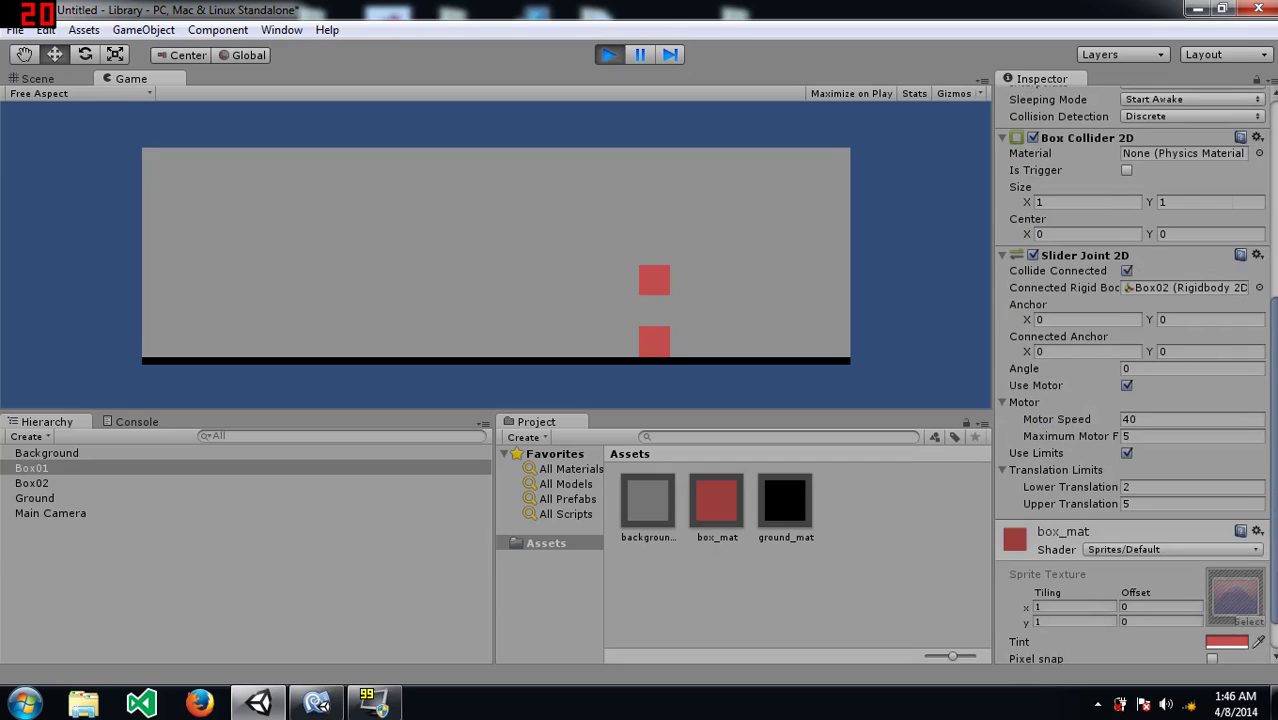
{"action": "left_click", "coordinate": [1190, 436]}
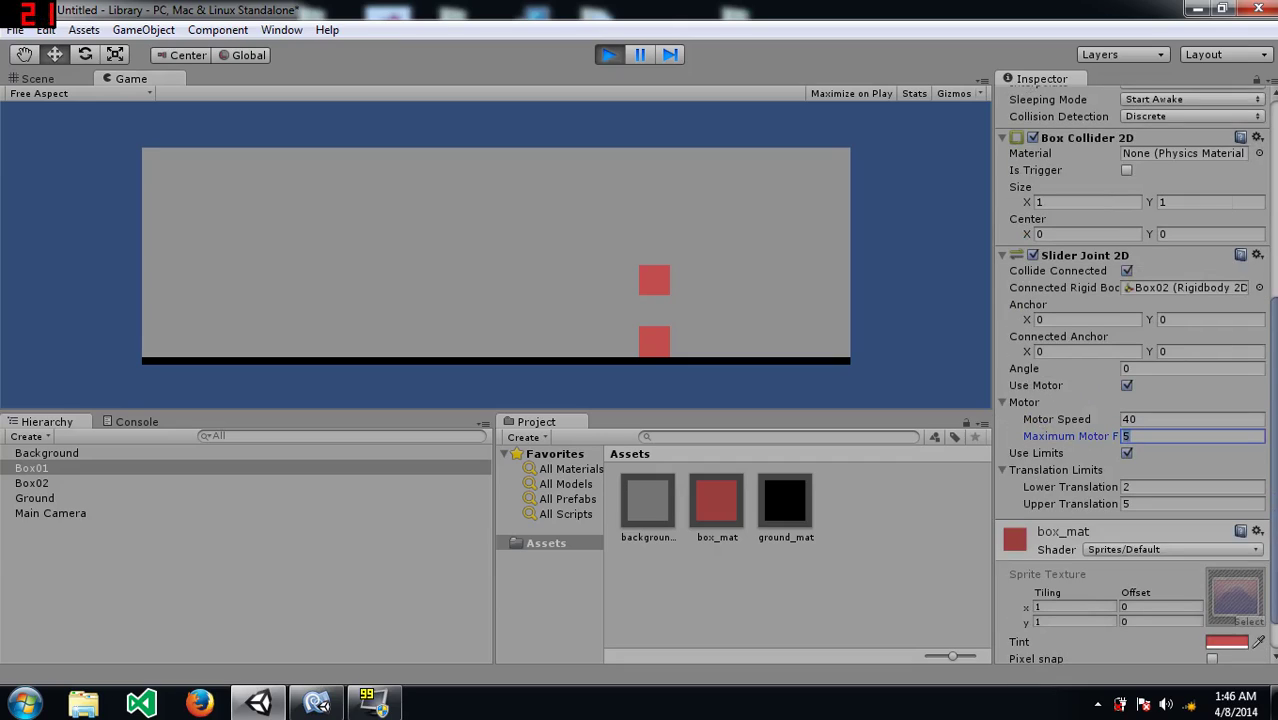
{"action": "type", "text": "30"}
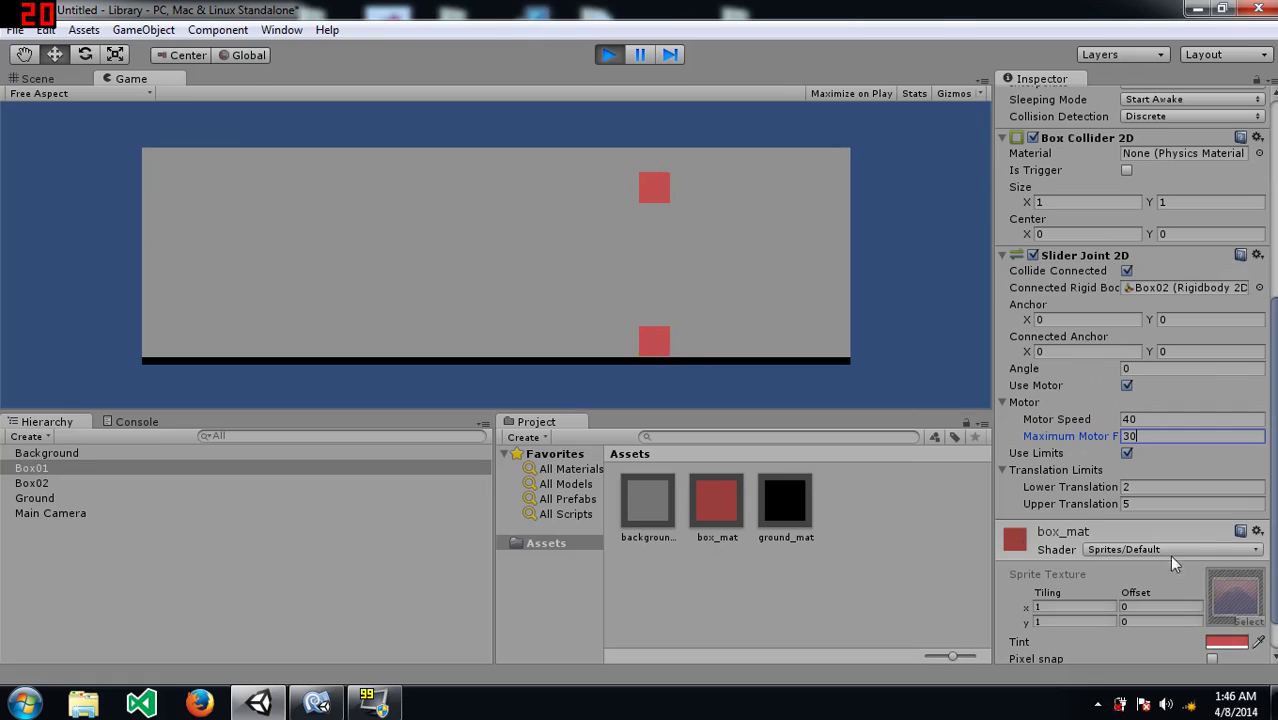
{"action": "key", "text": "Tab"}
{"action": "key", "text": "Tab"}
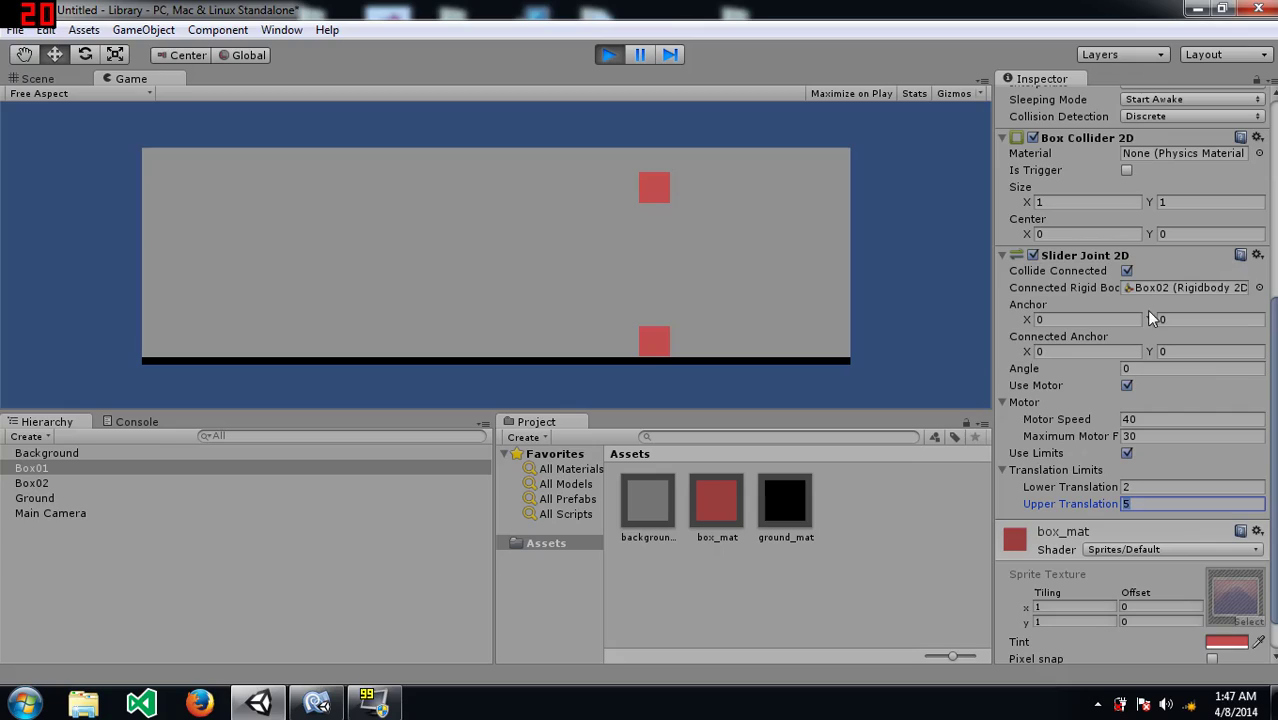
Step: Try Anchor X values of 1, 3, 4 and -2 on the running slider joint and return it to 0
{"action": "left_click", "coordinate": [1088, 319]}
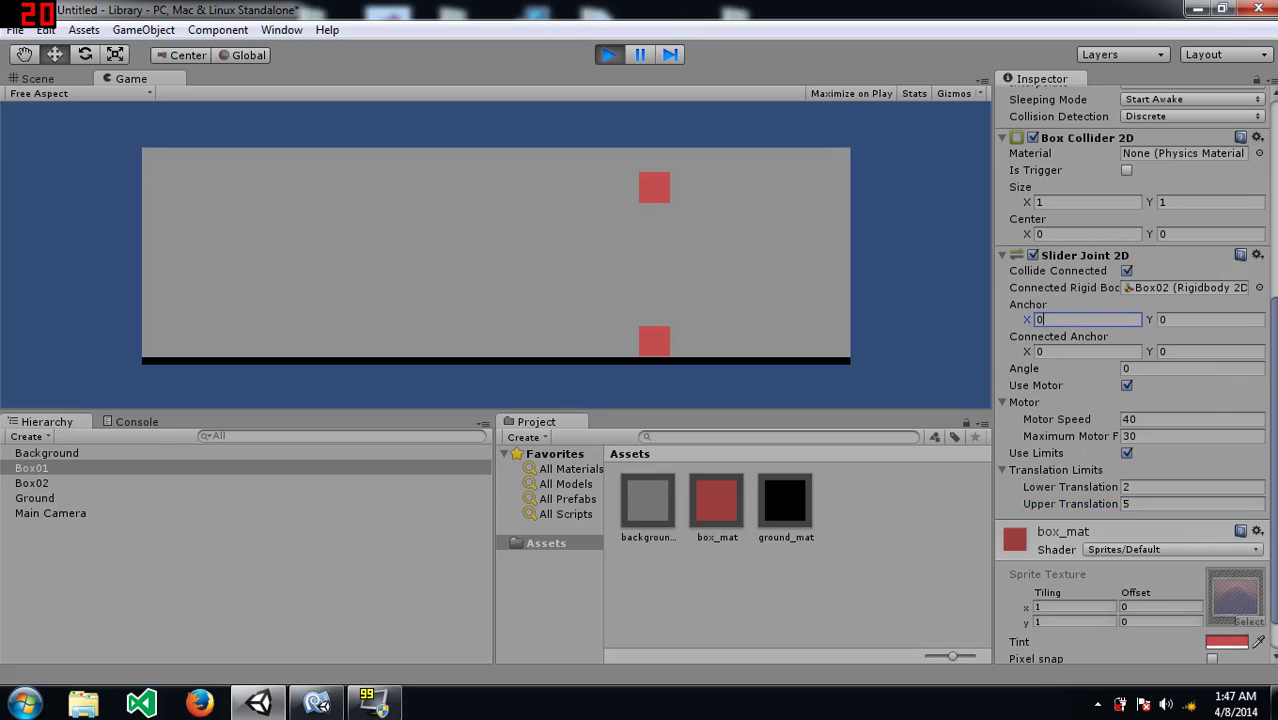
{"action": "key", "text": "BackSpace"}
{"action": "type", "text": "1"}
{"action": "key", "text": "BackSpace"}
{"action": "type", "text": "3"}
{"action": "key", "text": "BackSpace"}
{"action": "type", "text": "4"}
{"action": "key", "text": "BackSpace"}
{"action": "type", "text": "-2"}
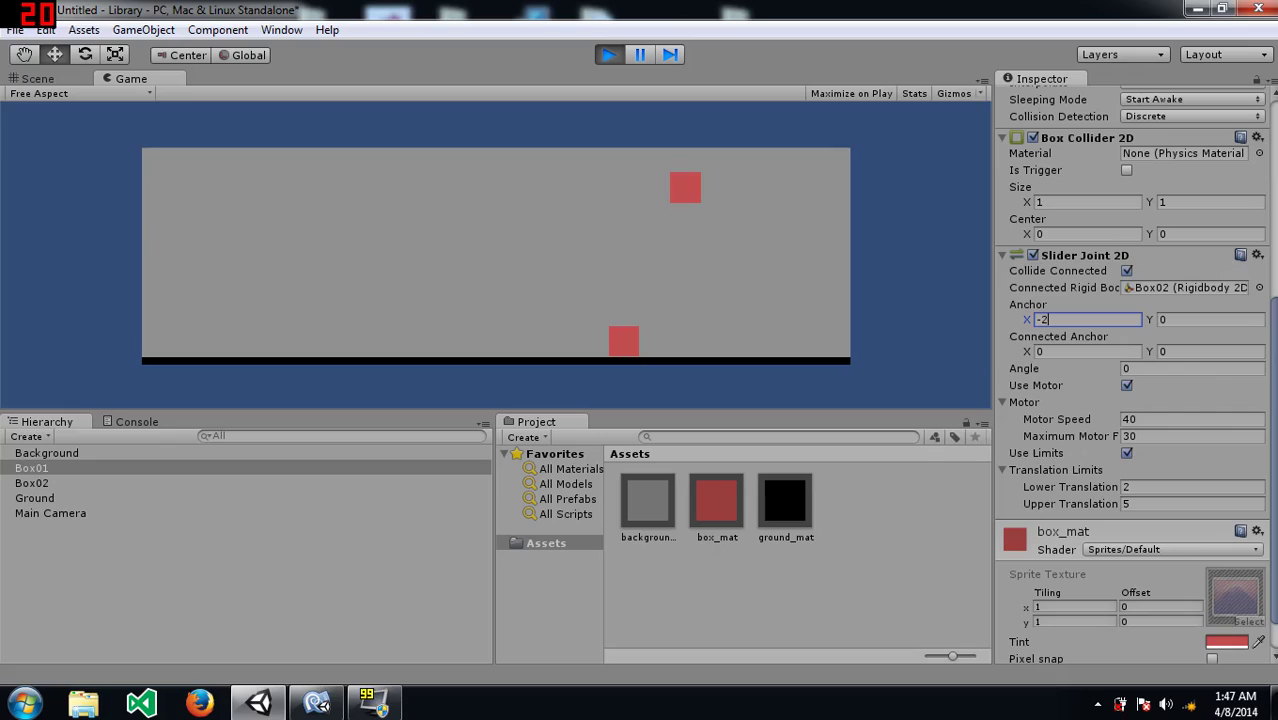
{"action": "key", "text": "BackSpace"}
{"action": "key", "text": "BackSpace"}
{"action": "type", "text": "0"}
{"action": "key", "text": "Tab"}
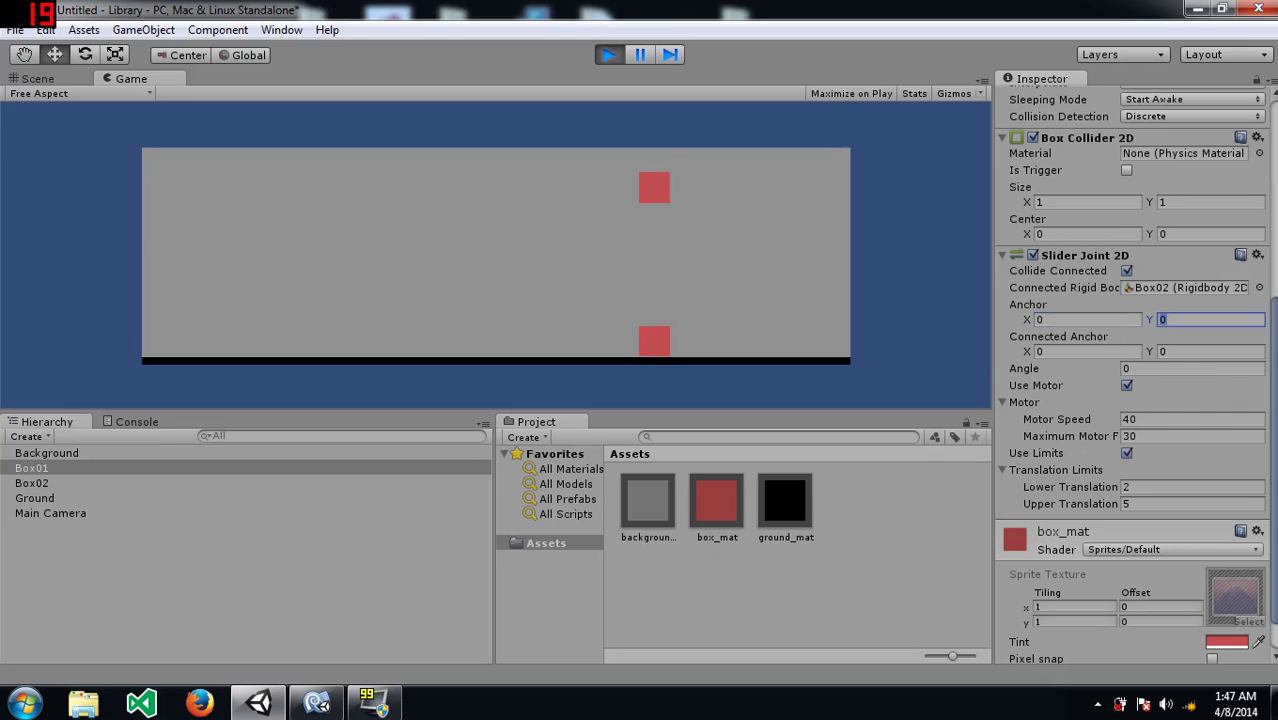
Step: Try Anchor Y values of 1 and 2 on the running slider joint and return it to 0
{"action": "type", "text": "1"}
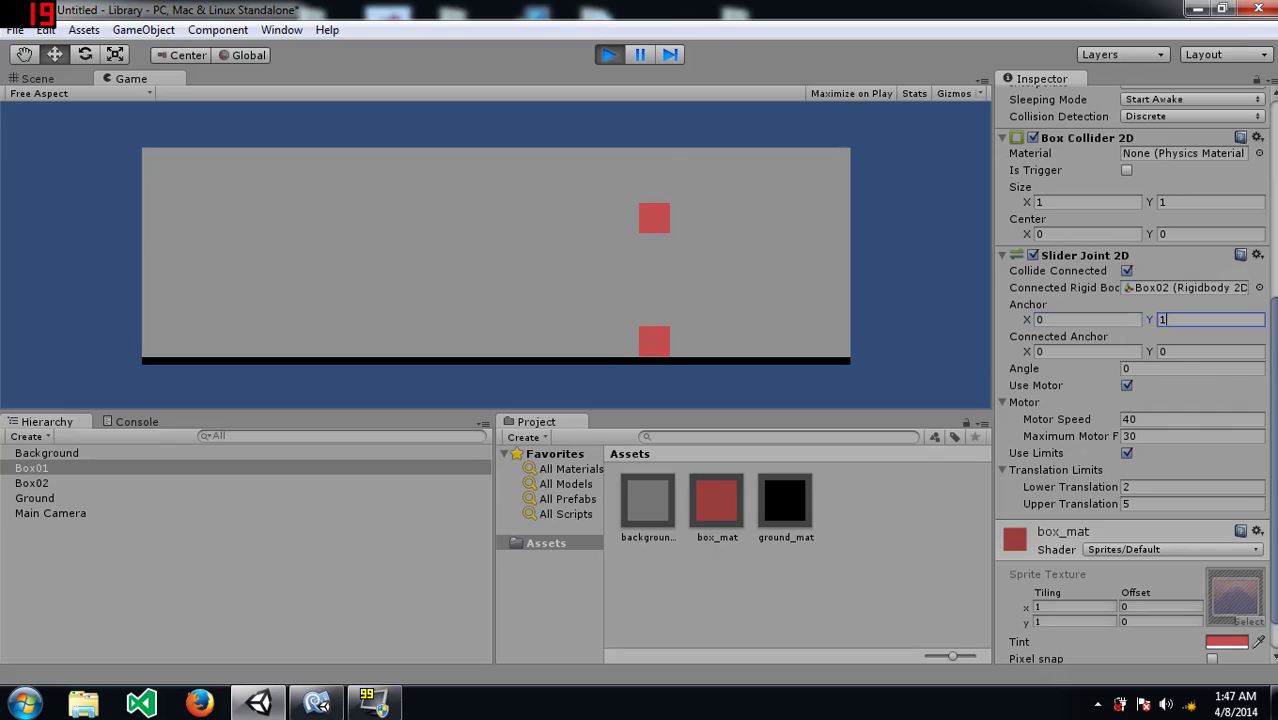
{"action": "key", "text": "BackSpace"}
{"action": "type", "text": "2"}
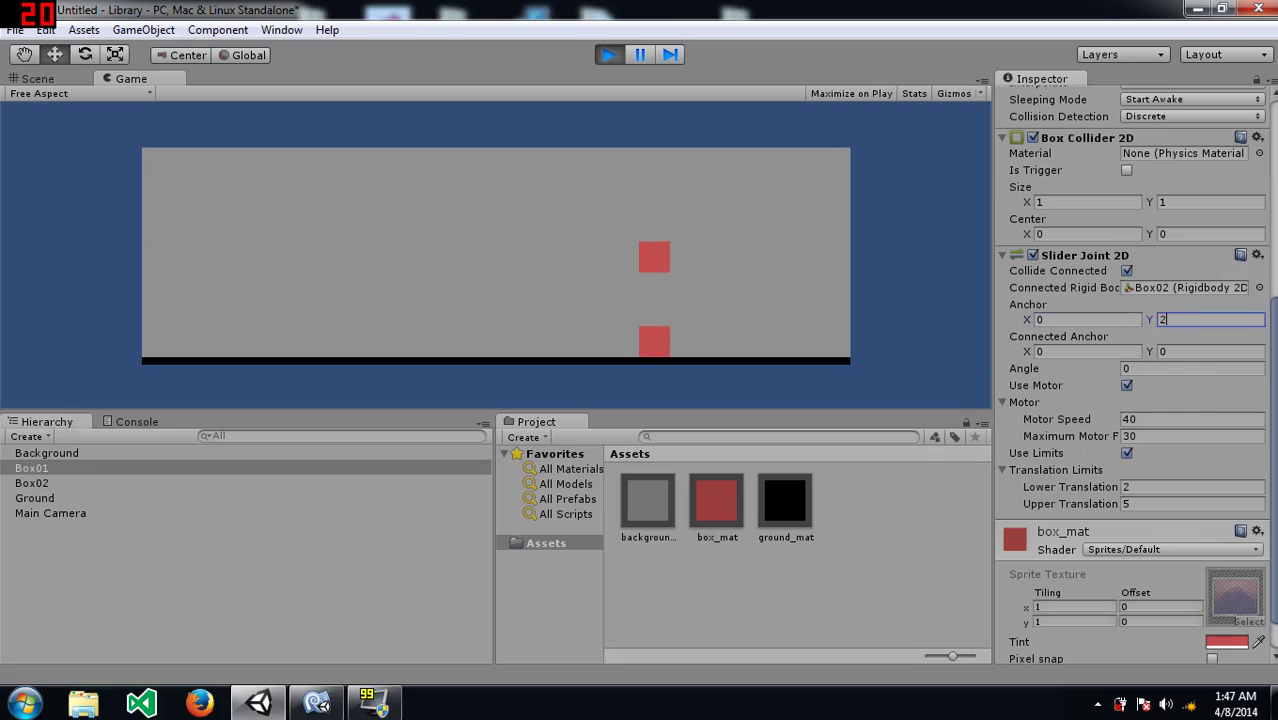
{"action": "key", "text": "BackSpace"}
{"action": "key", "text": "Tab"}
Step: Try a Connected Anchor value of 1 for X and for Y in turn, resetting each to 0
{"action": "left_click", "coordinate": [1049, 352]}
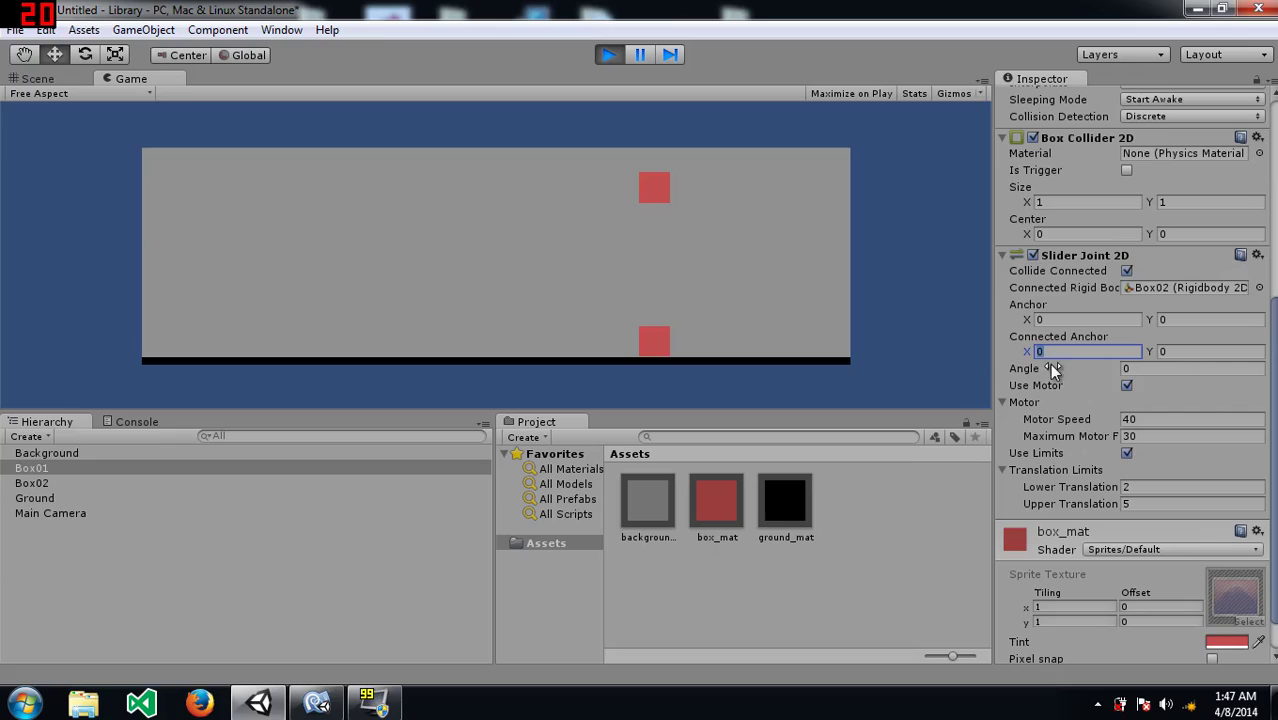
{"action": "type", "text": "1"}
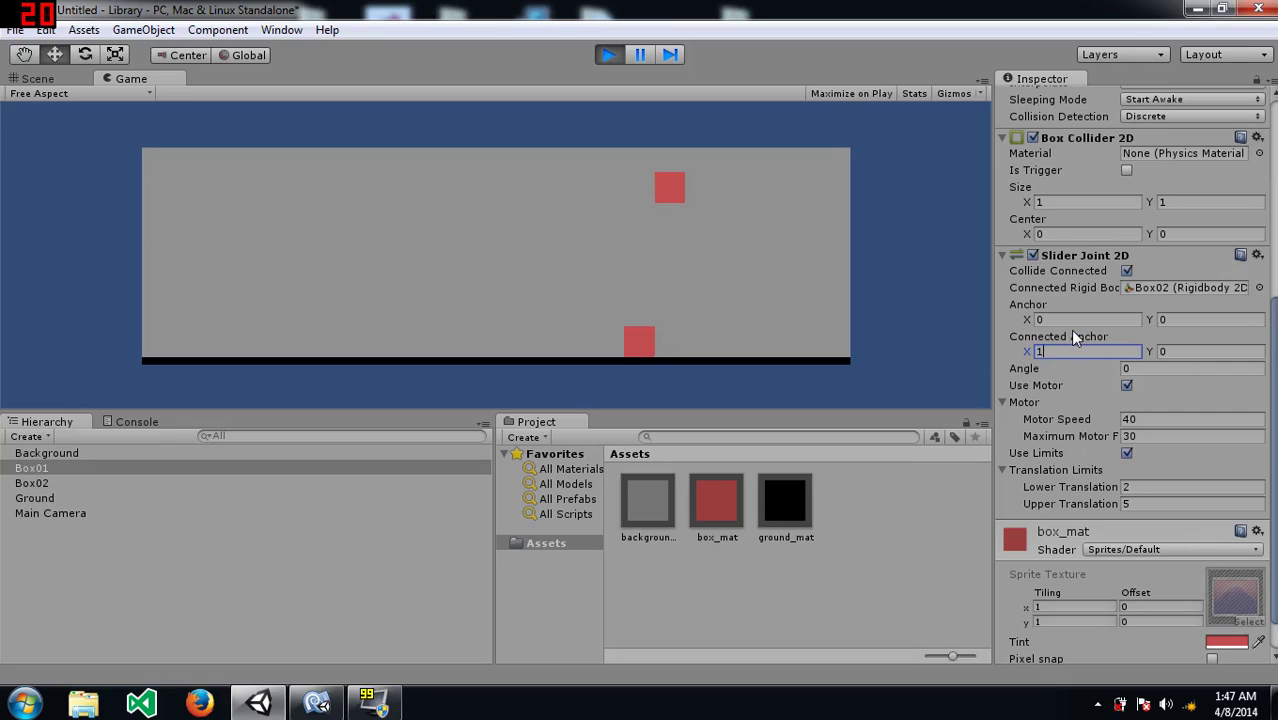
{"action": "type", "text": "0"}
{"action": "key", "text": "BackSpace"}
{"action": "key", "text": "BackSpace"}
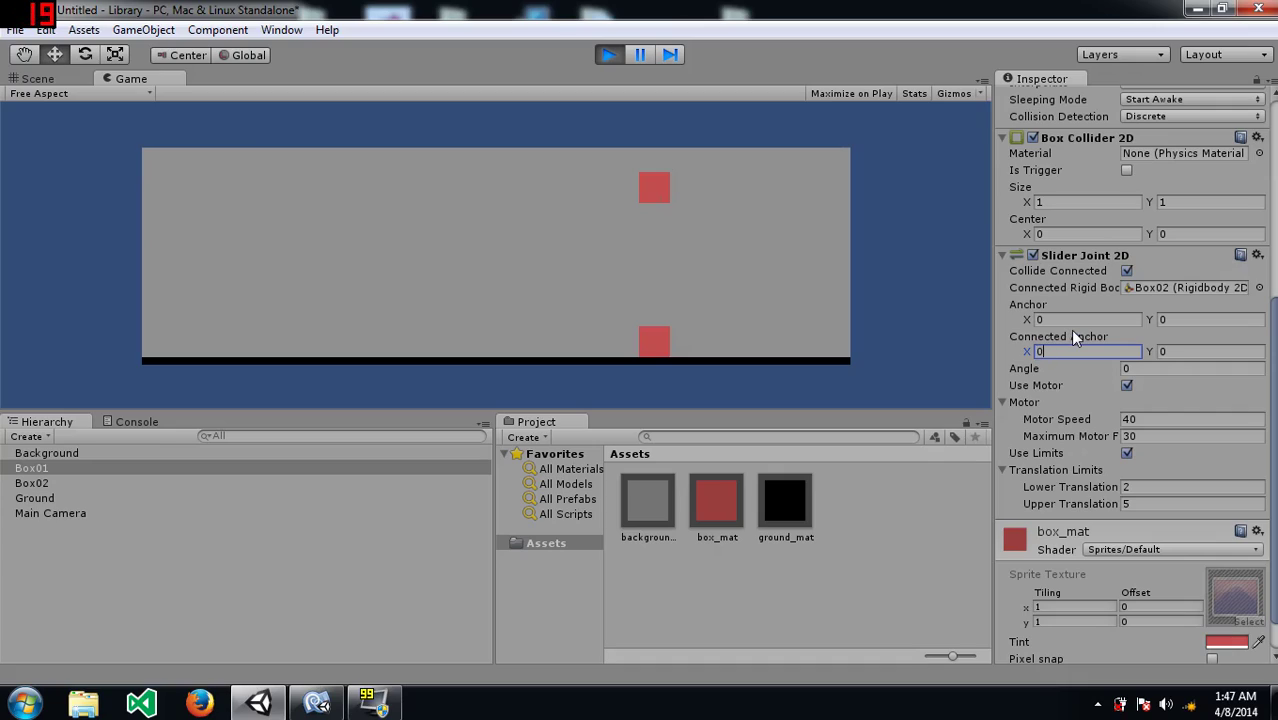
{"action": "key", "text": "Tab"}
{"action": "type", "text": "1"}
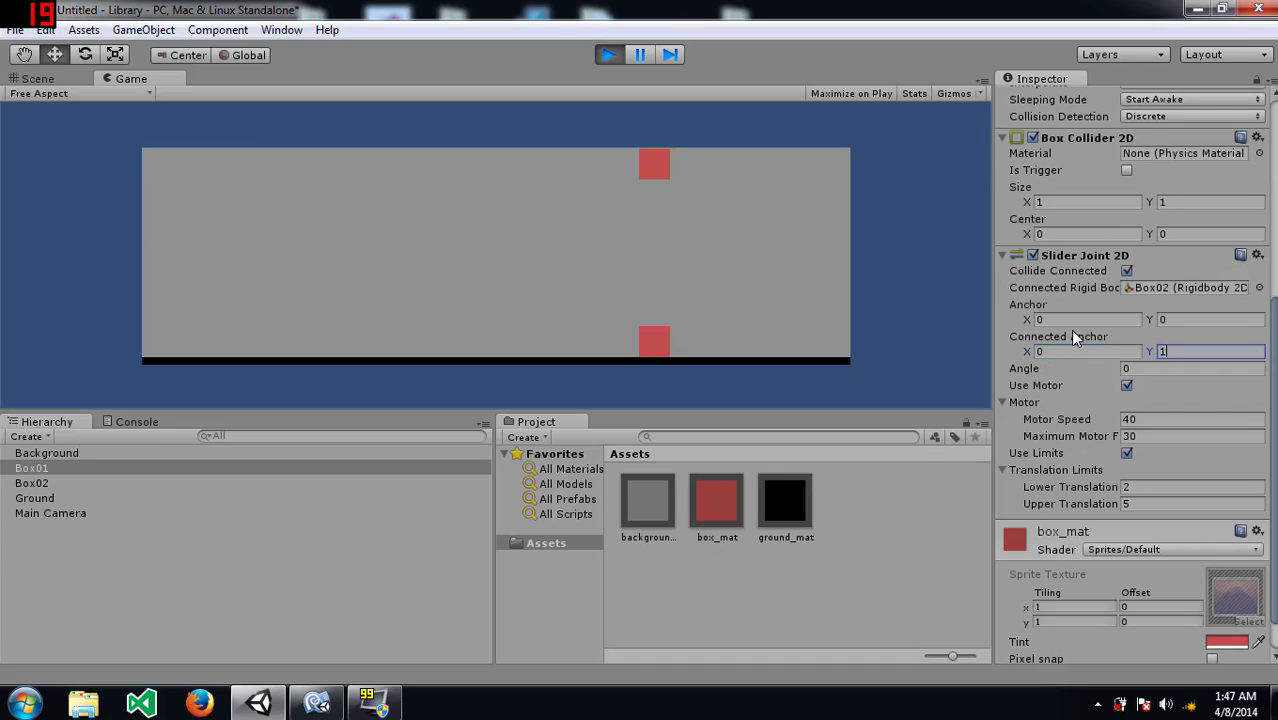
{"action": "key", "text": "BackSpace"}
{"action": "type", "text": "0"}
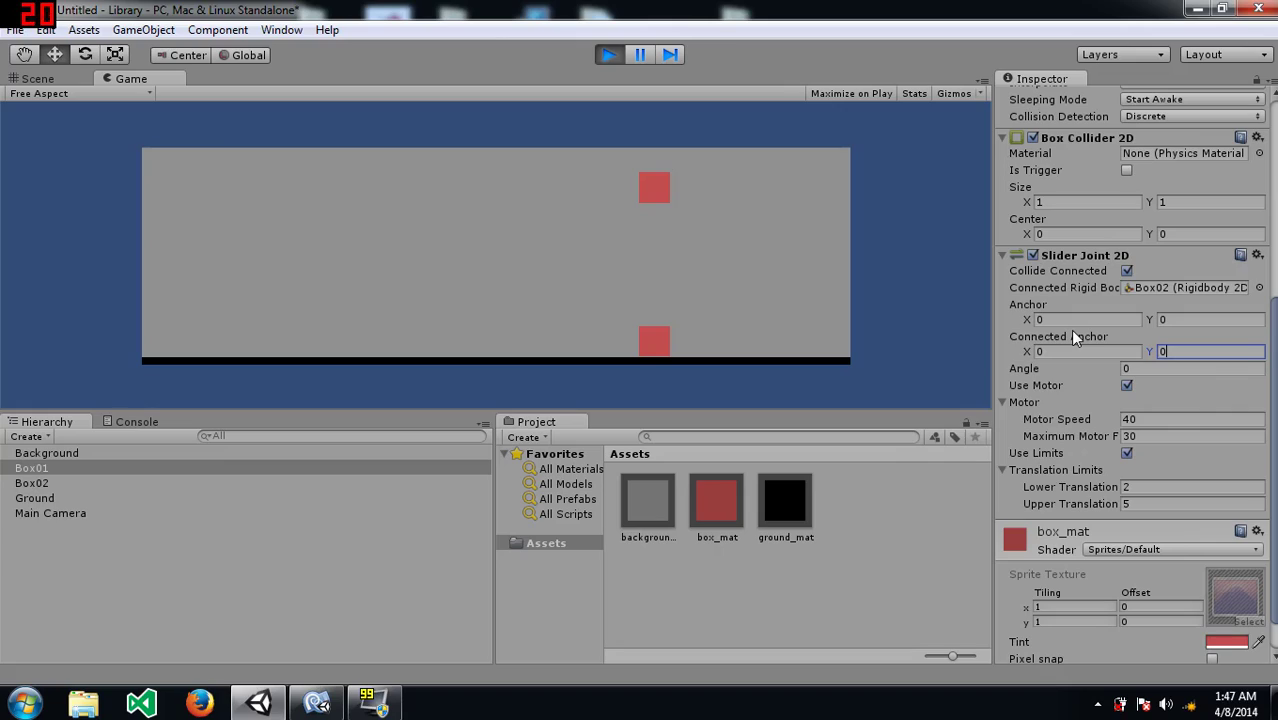
Step: Stop the running scene and disable Use Motor on Box01's Slider Joint 2D
{"action": "left_click", "coordinate": [607, 55]}
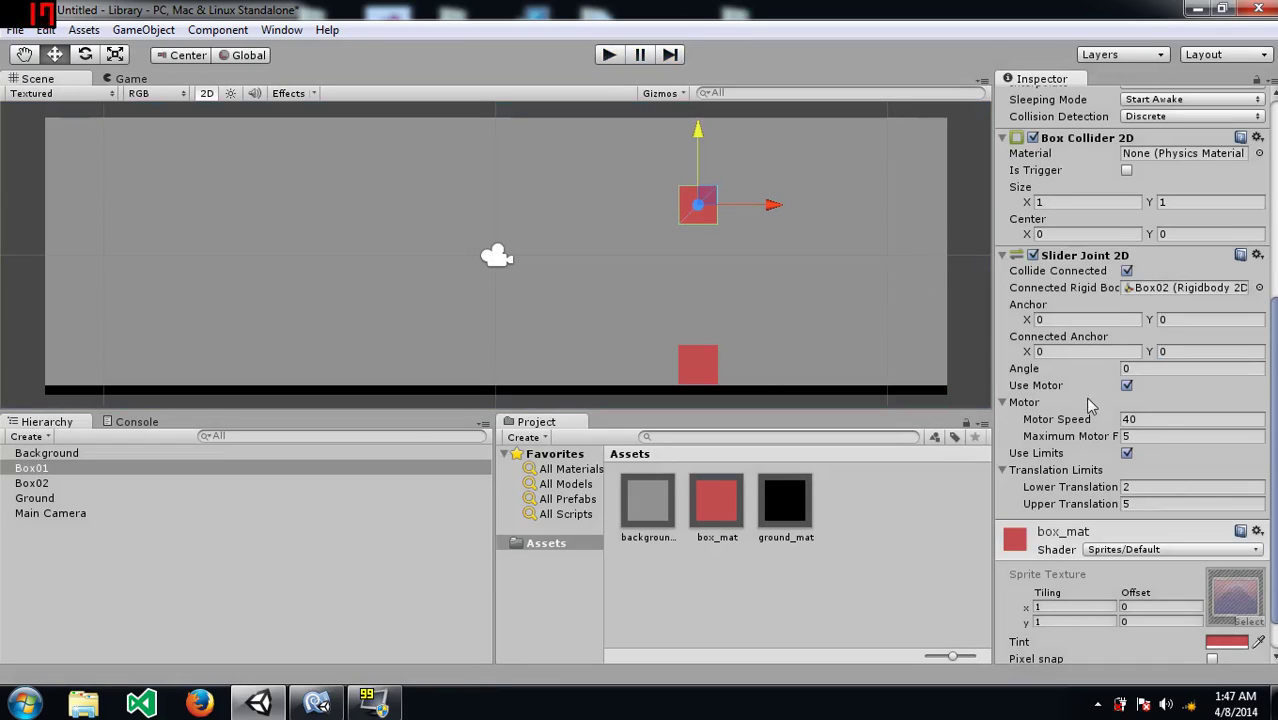
{"action": "left_click", "coordinate": [1126, 385]}
{"action": "scroll", "coordinate": [1136, 528], "scroll_direction": "down", "scroll_amount": 2}
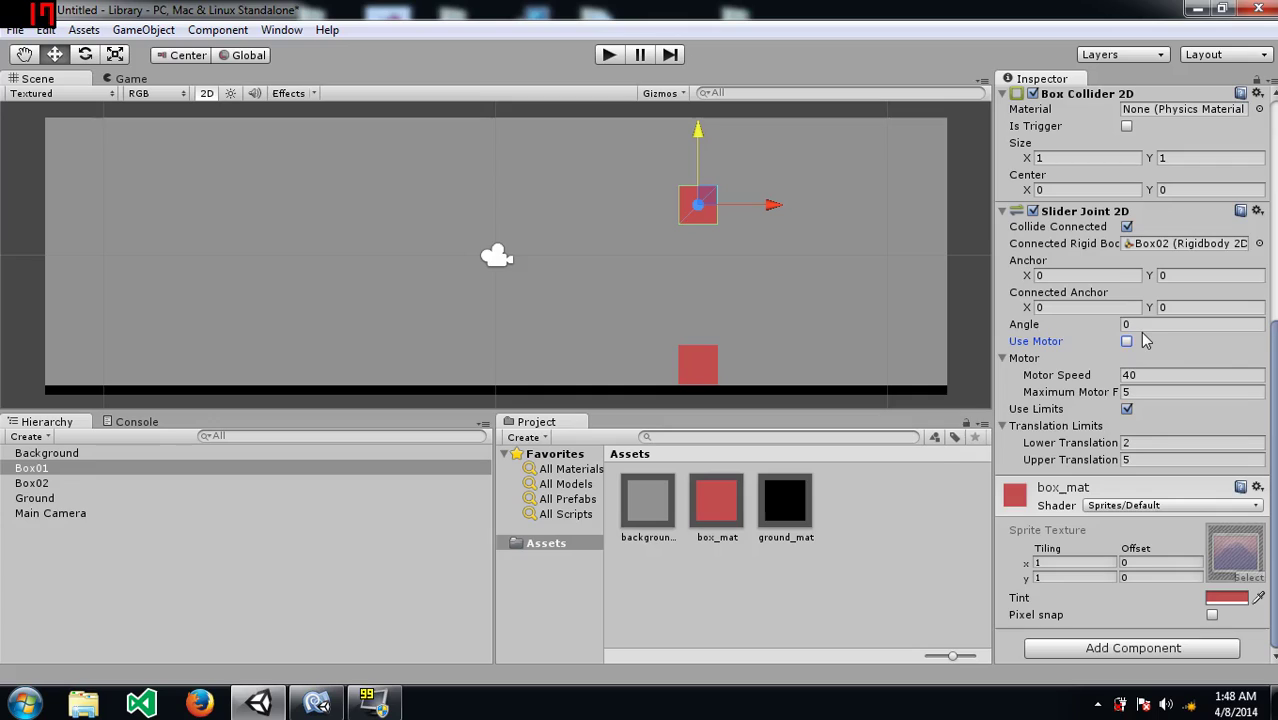
Step: Play the scene to test the joint's lower translation limit without the motor, and stop it again
{"action": "left_click", "coordinate": [607, 56]}
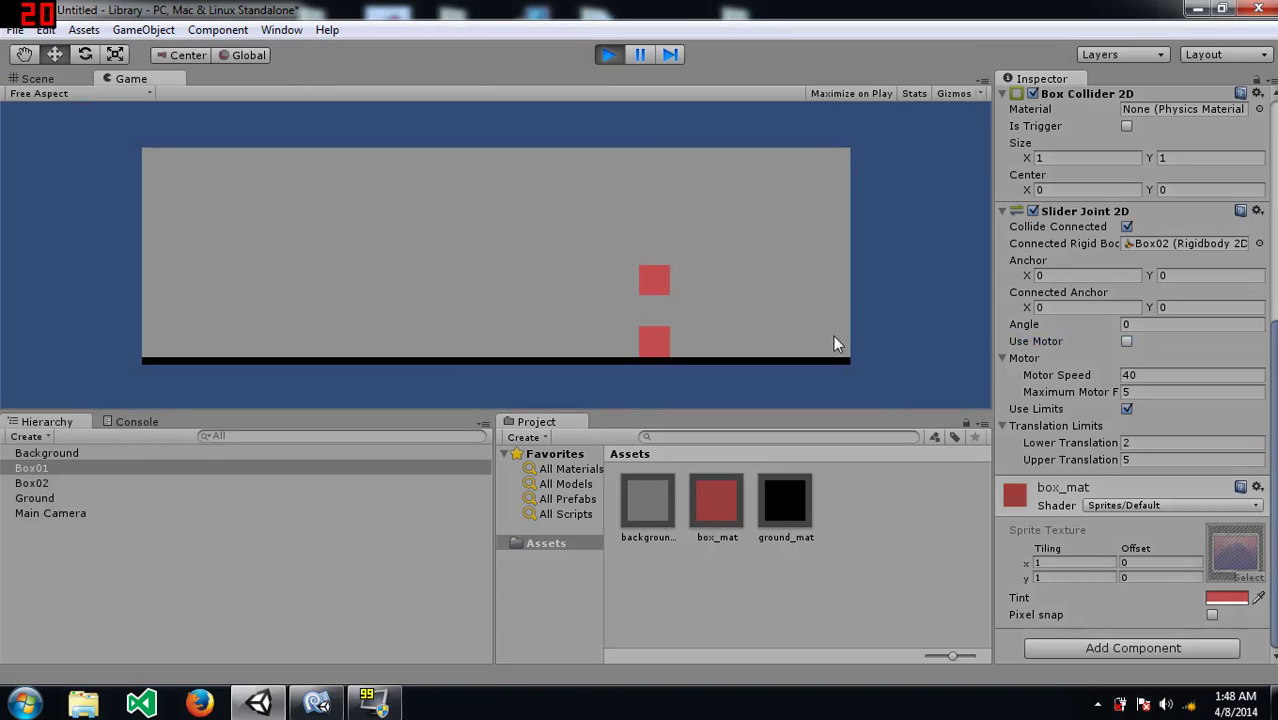
{"action": "left_click", "coordinate": [1110, 443]}
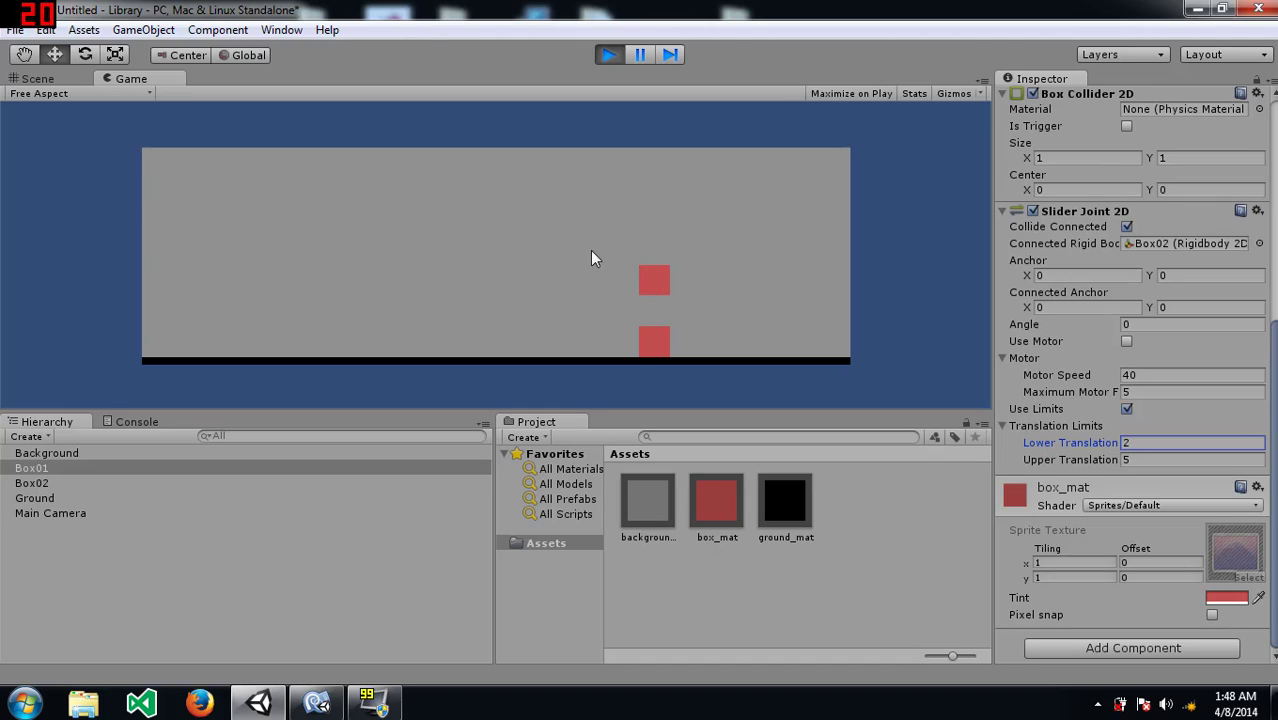
{"action": "left_click", "coordinate": [601, 58]}
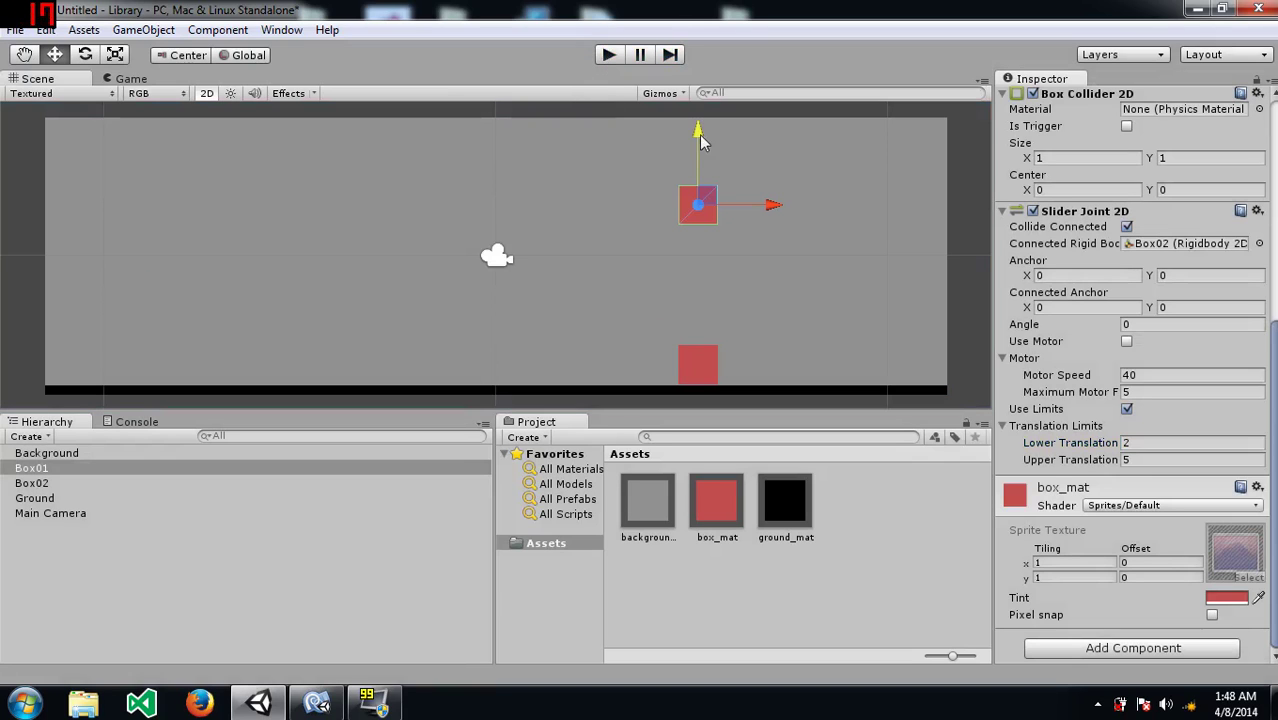
Step: Create a new C# script named moveScript and add it to Box01 as a component
{"action": "left_click", "coordinate": [1070, 647]}
{"action": "left_click", "coordinate": [1056, 559]}
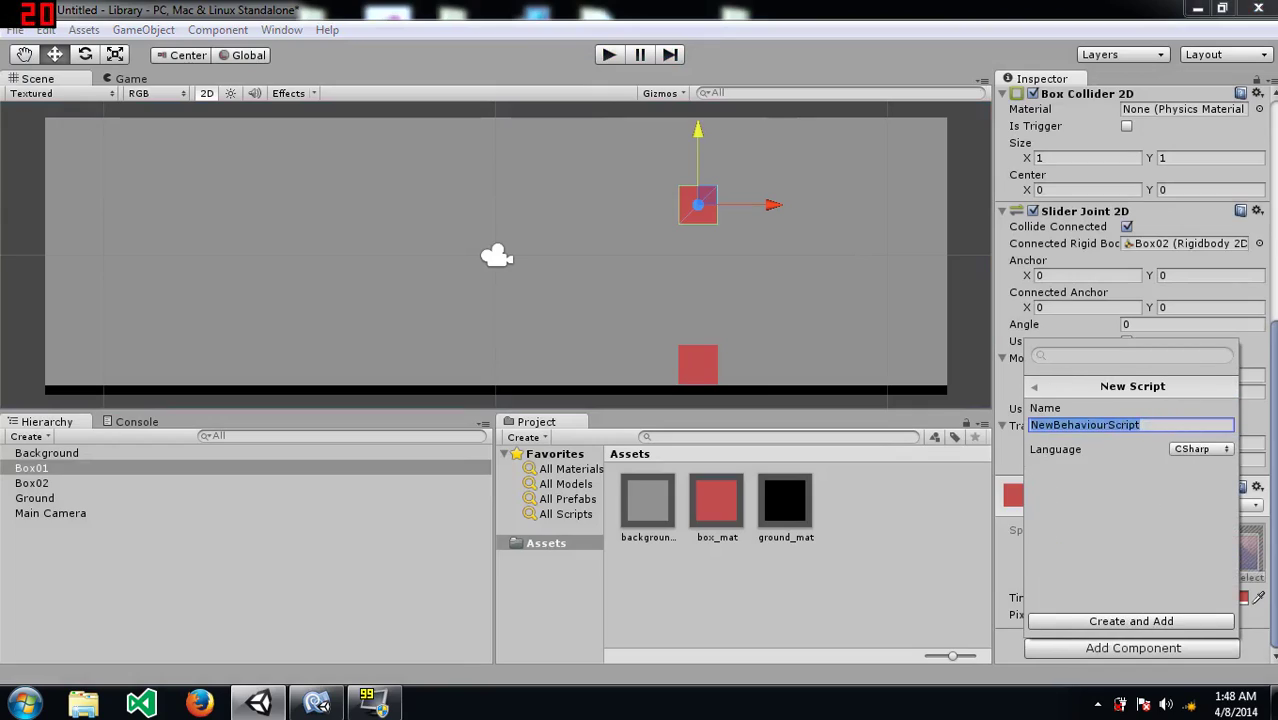
{"action": "type", "text": "moveSc"}
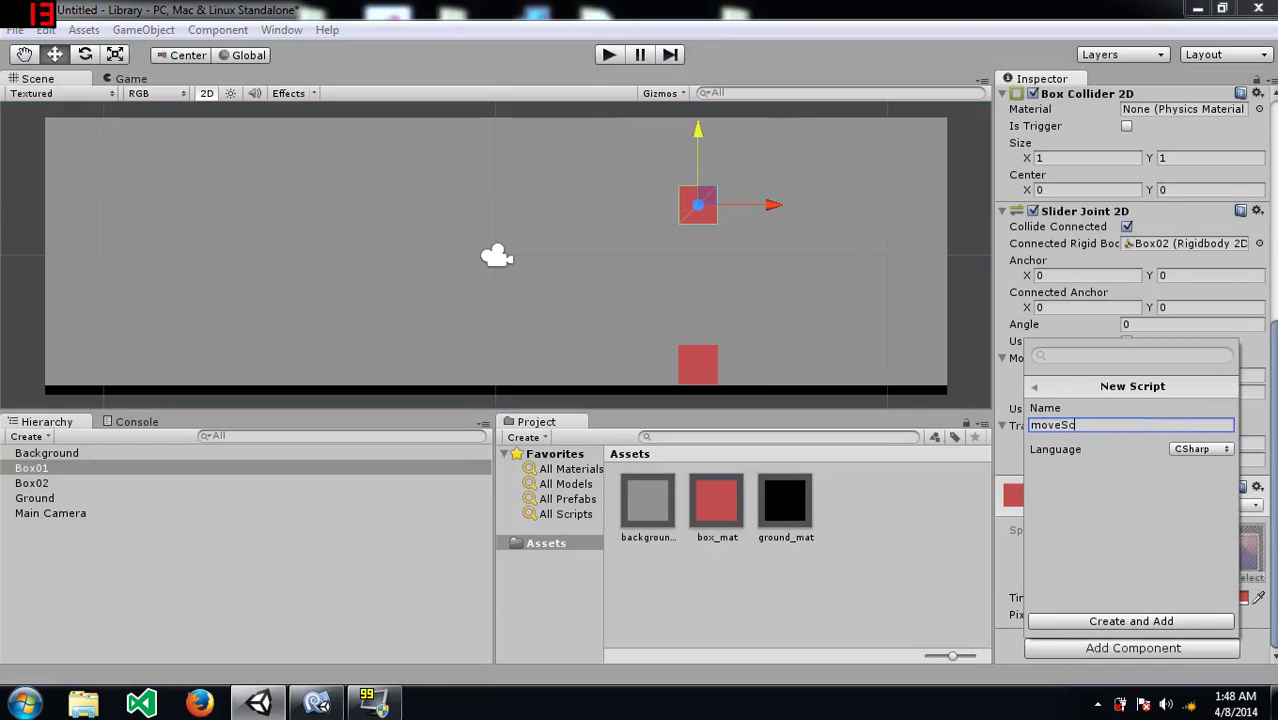
{"action": "type", "text": "ript"}
{"action": "key", "text": "Return"}
{"action": "scroll", "coordinate": [1187, 468], "scroll_direction": "down", "scroll_amount": 1}
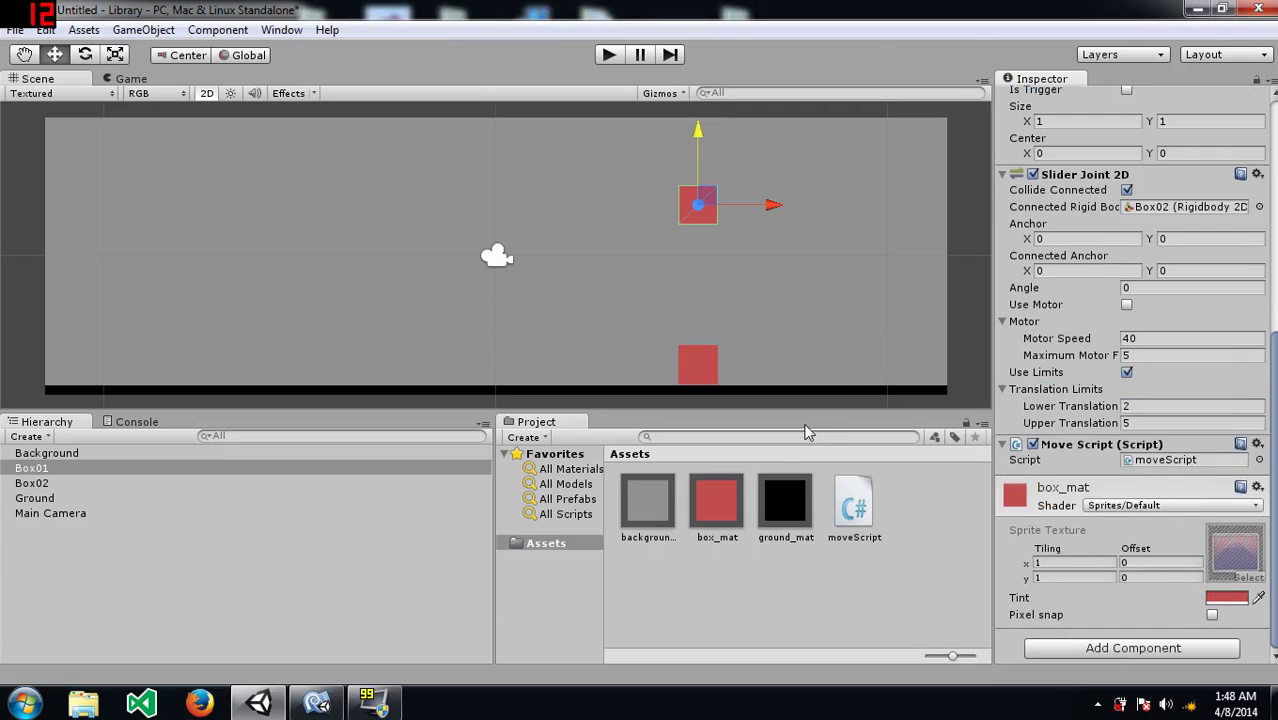
Step: Open moveScript in MonoDevelop and declare the public float variables moveSpeed and jumpHeight at the start of the class
{"action": "left_click", "coordinate": [1167, 460]}
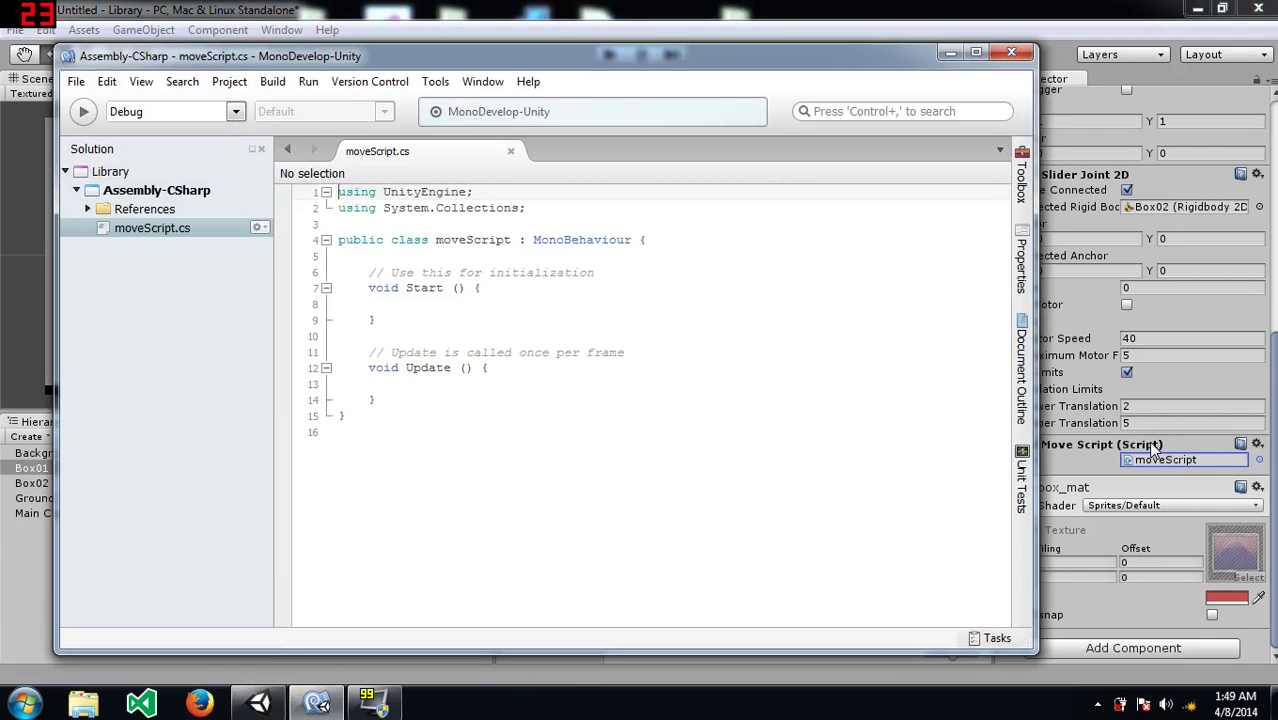
{"action": "left_click", "coordinate": [368, 256]}
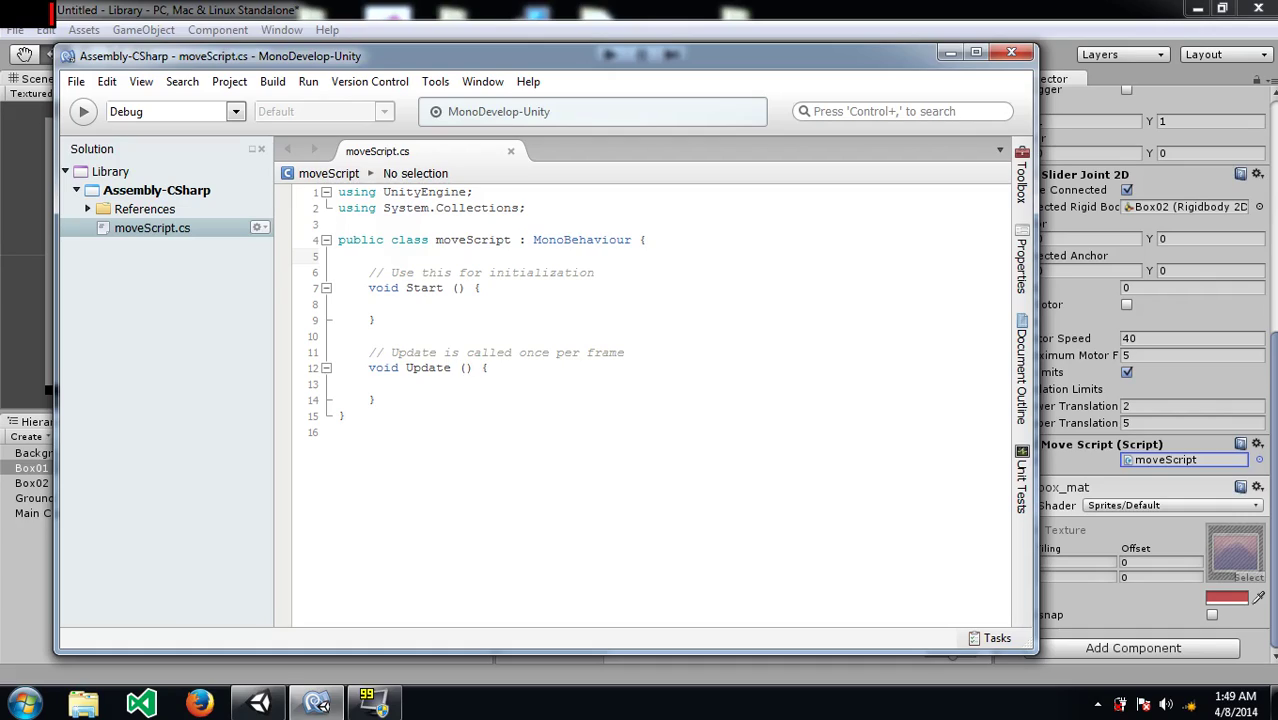
{"action": "key", "text": "Return"}
{"action": "key", "text": "Return"}
{"action": "key", "text": "Up"}
{"action": "type", "text": "public fl"}
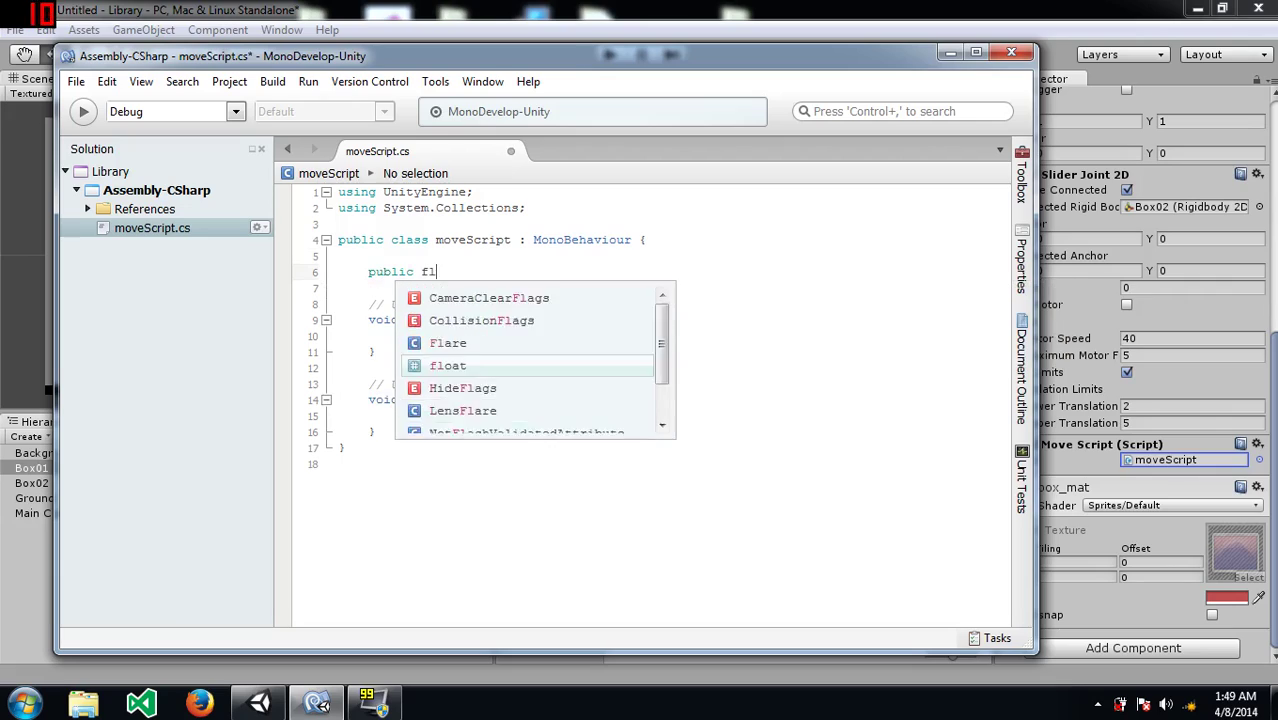
{"action": "type", "text": "oat moveSppeed"}
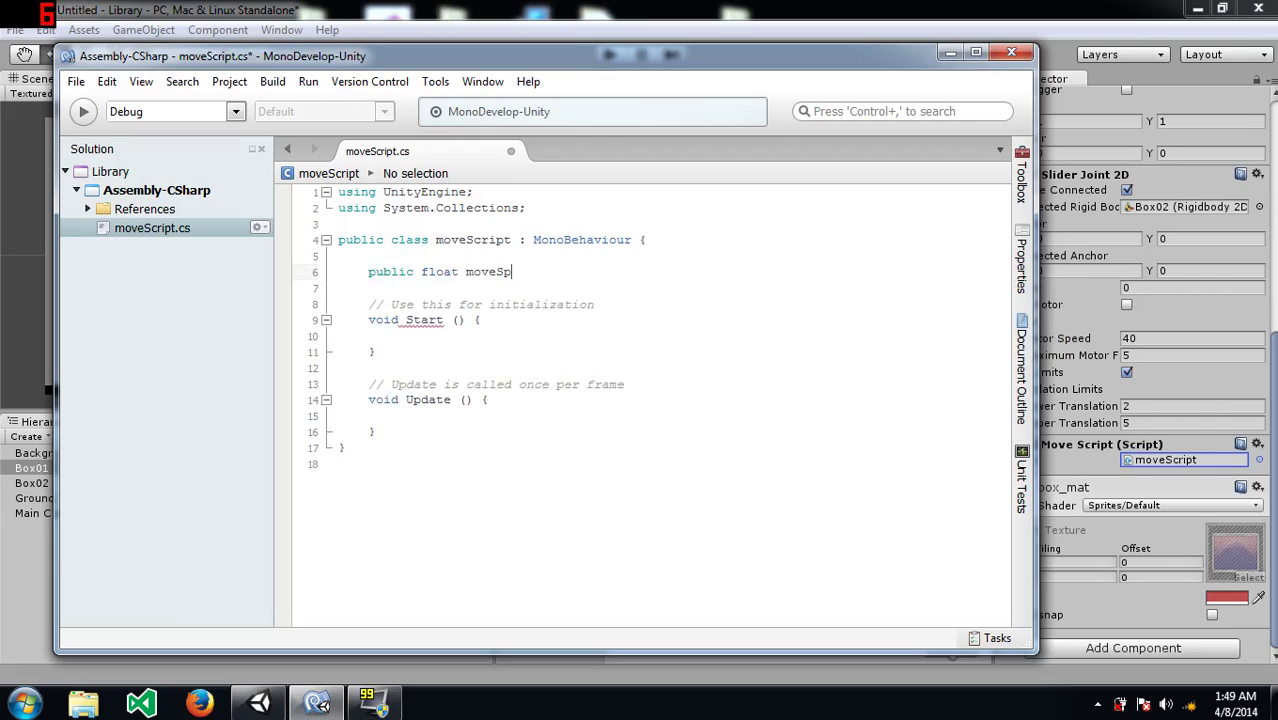
{"action": "key", "text": "BackSpace"}
{"action": "key", "text": "BackSpace"}
{"action": "key", "text": "BackSpace"}
{"action": "key", "text": "BackSpace"}
{"action": "key", "text": "BackSpace"}
{"action": "type", "text": "peed;"}
{"action": "key", "text": "Return"}
{"action": "type", "text": "public float j"}
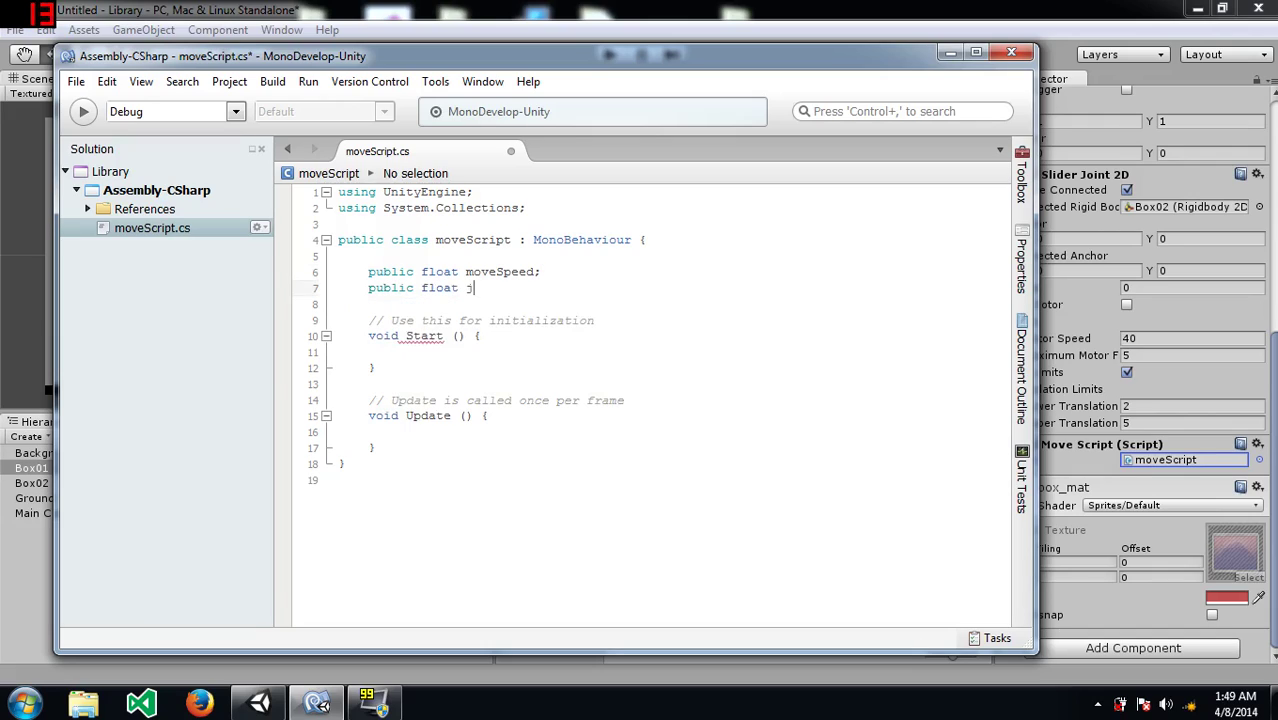
{"action": "type", "text": "umpHeight;"}
Step: Inside Update, declare float h as Input.GetAxis ("Horizontal") * moveSpeed
{"action": "key", "text": "Down"}
{"action": "key", "text": "Down"}
{"action": "key", "text": "Down"}
{"action": "key", "text": "Down"}
{"action": "key", "text": "Down"}
{"action": "key", "text": "Down"}
{"action": "key", "text": "Down"}
{"action": "key", "text": "Down"}
{"action": "key", "text": "Down"}
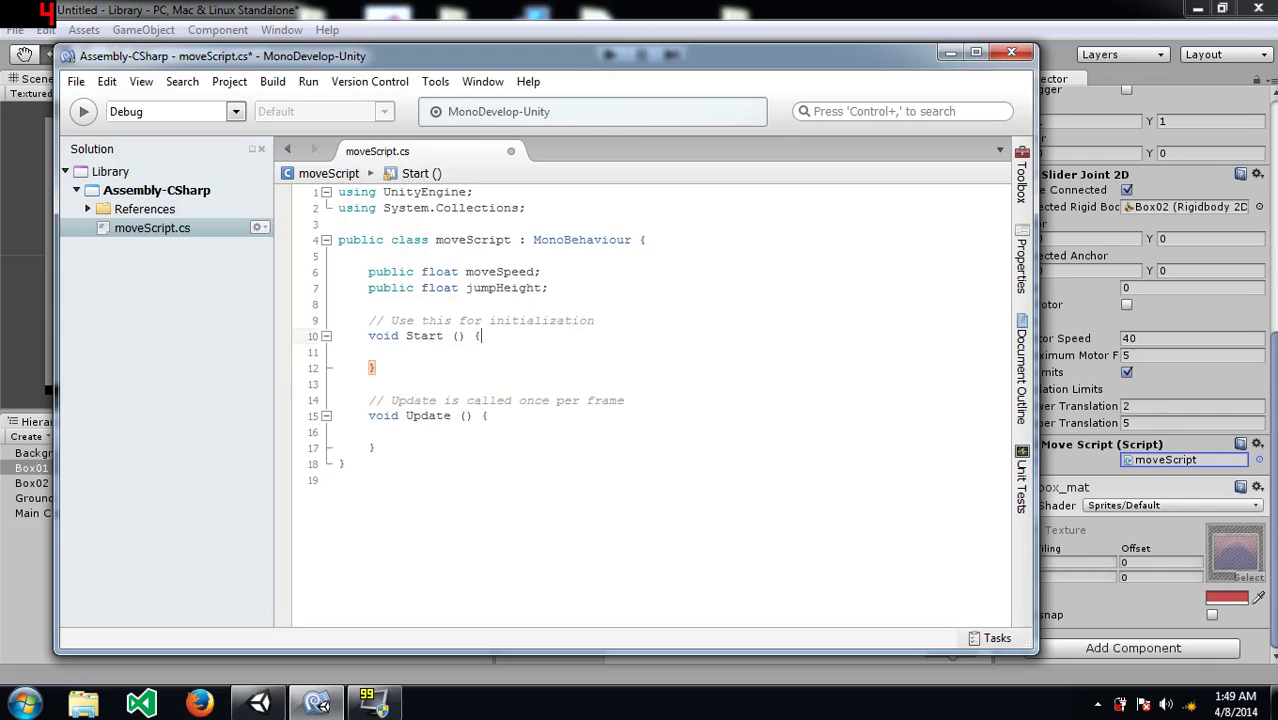
{"action": "key", "text": "Return"}
{"action": "key", "text": "Return"}
{"action": "key", "text": "Up"}
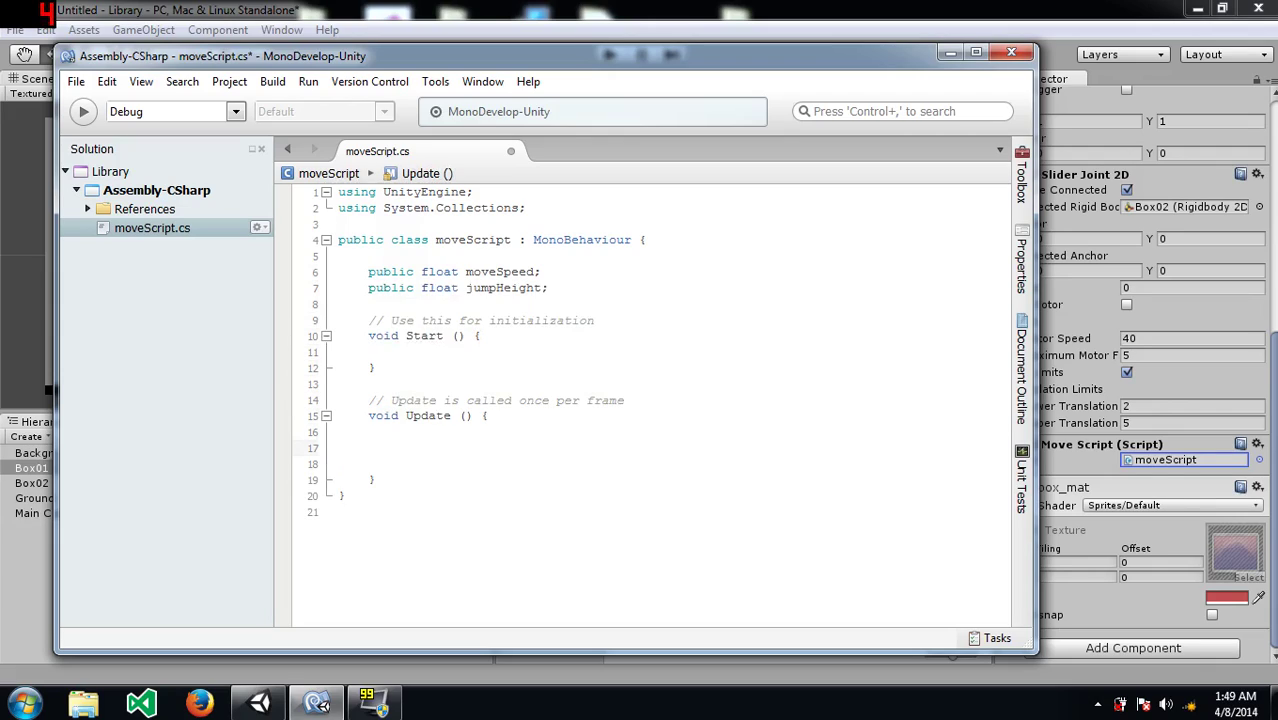
{"action": "type", "text": "float h = Input.getAxis (\"Hori"}
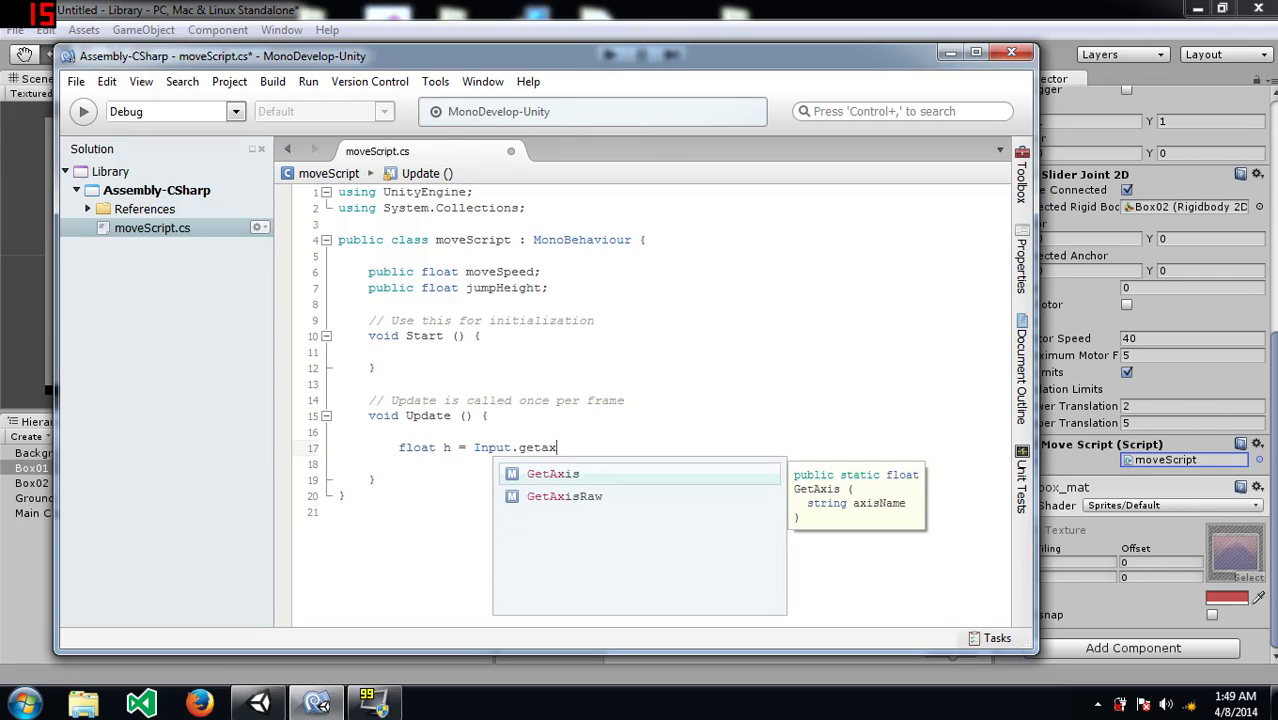
{"action": "type", "text": "zontal\")"}
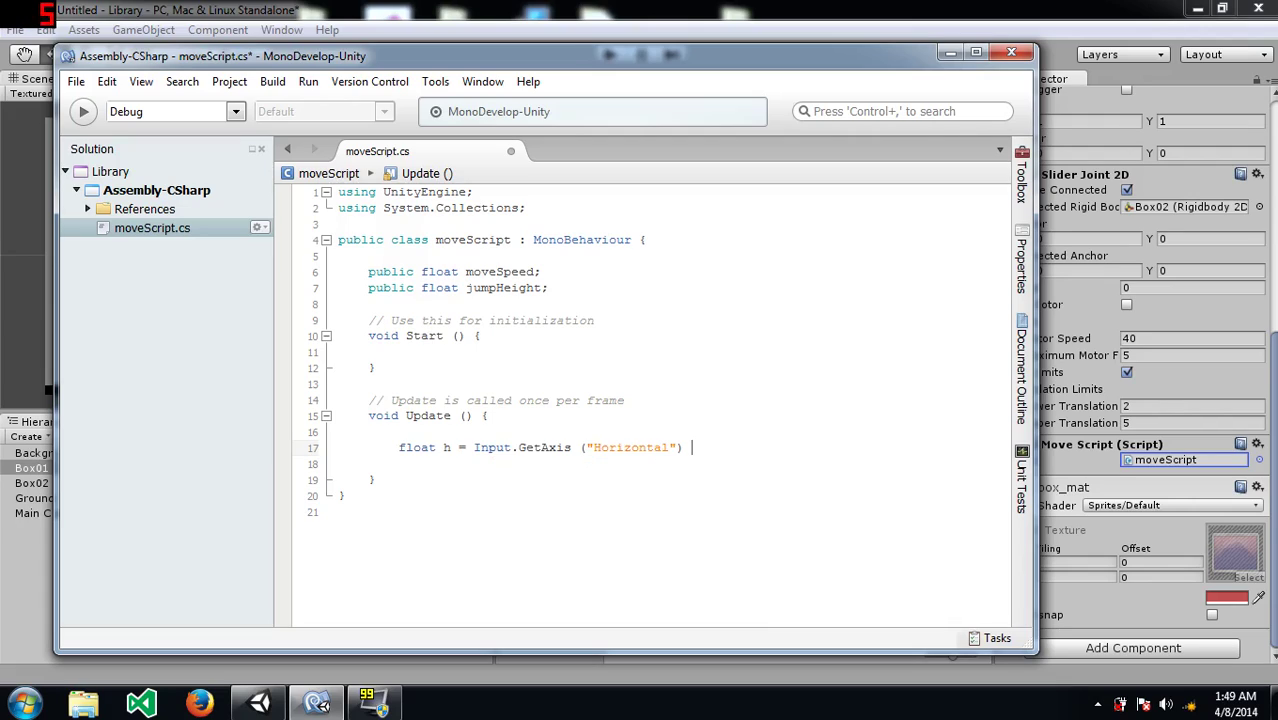
{"action": "type", "text": " * moveSpeed;"}
Step: Below the h declaration in Update, add the statement transform.Translate (new Vector3(h, 0))
{"action": "key", "text": "Return"}
{"action": "key", "text": "Return"}
{"action": "type", "text": "tra"}
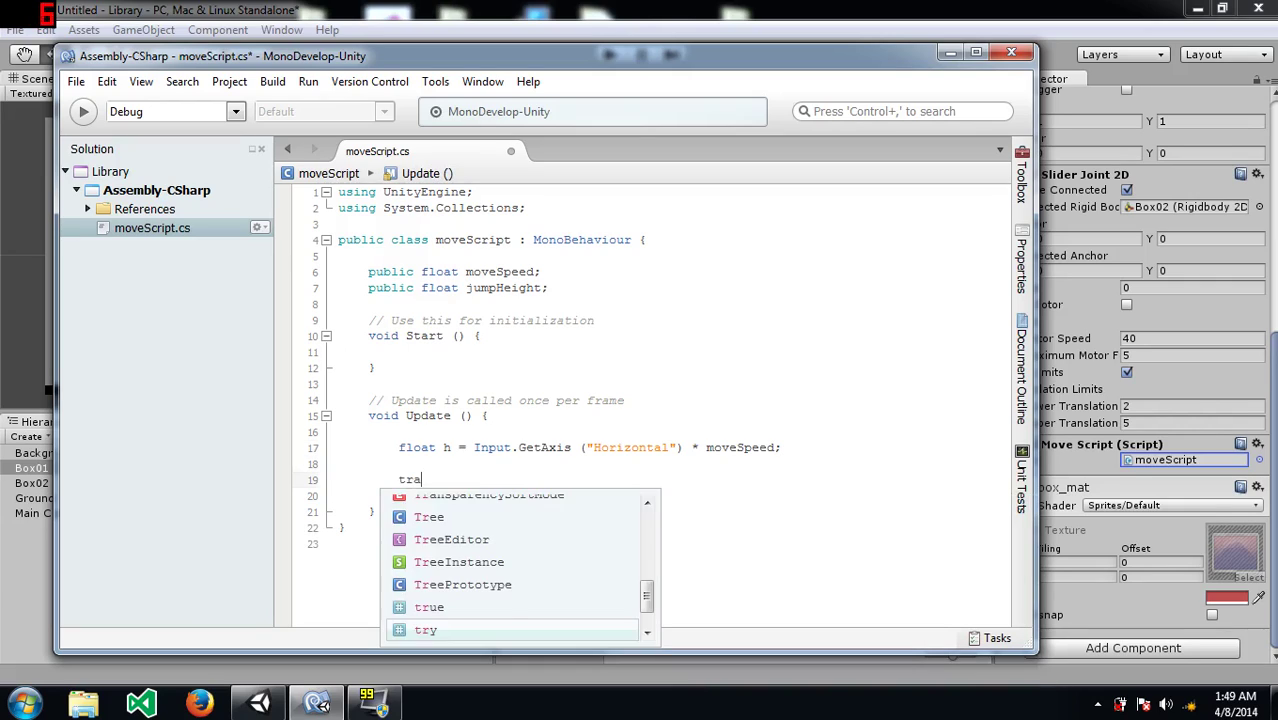
{"action": "type", "text": "nsform.trans"}
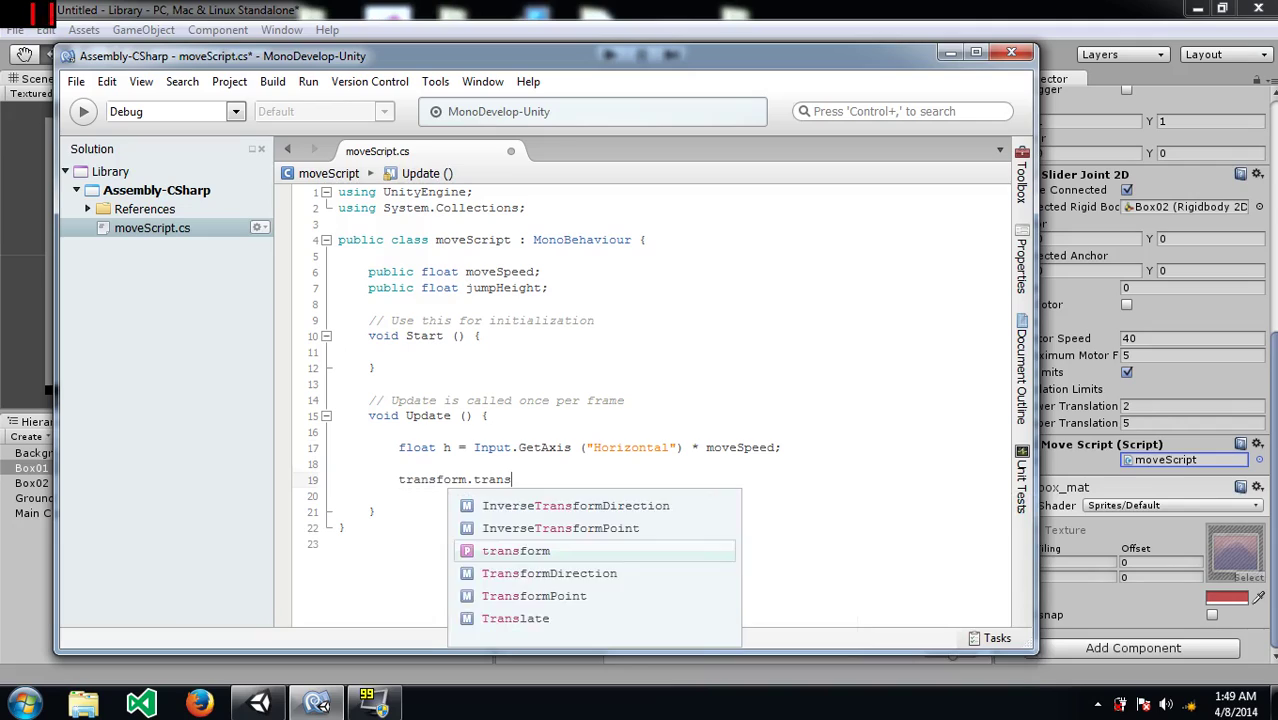
{"action": "type", "text": "late (ve"}
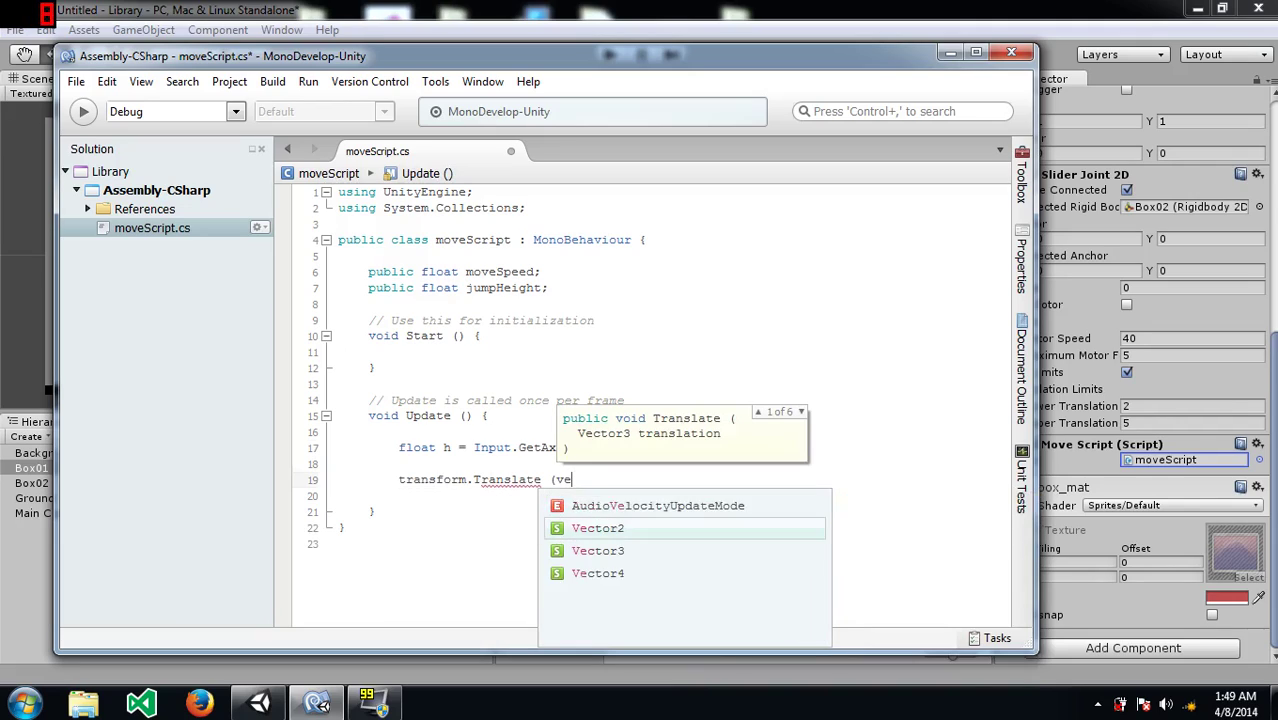
{"action": "key", "text": "BackSpace"}
{"action": "key", "text": "BackSpace"}
{"action": "type", "text": "new c"}
{"action": "key", "text": "BackSpace"}
{"action": "type", "text": "vec"}
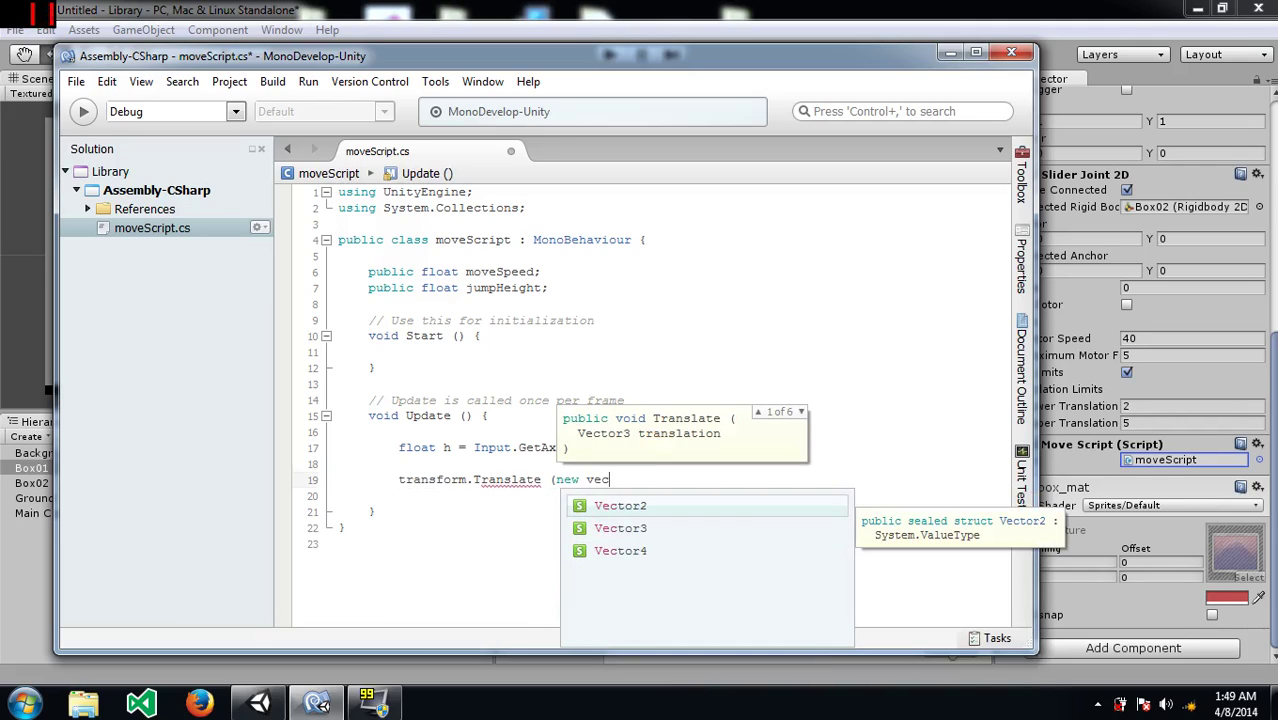
{"action": "key", "text": "Down"}
{"action": "type", "text": "(h"}
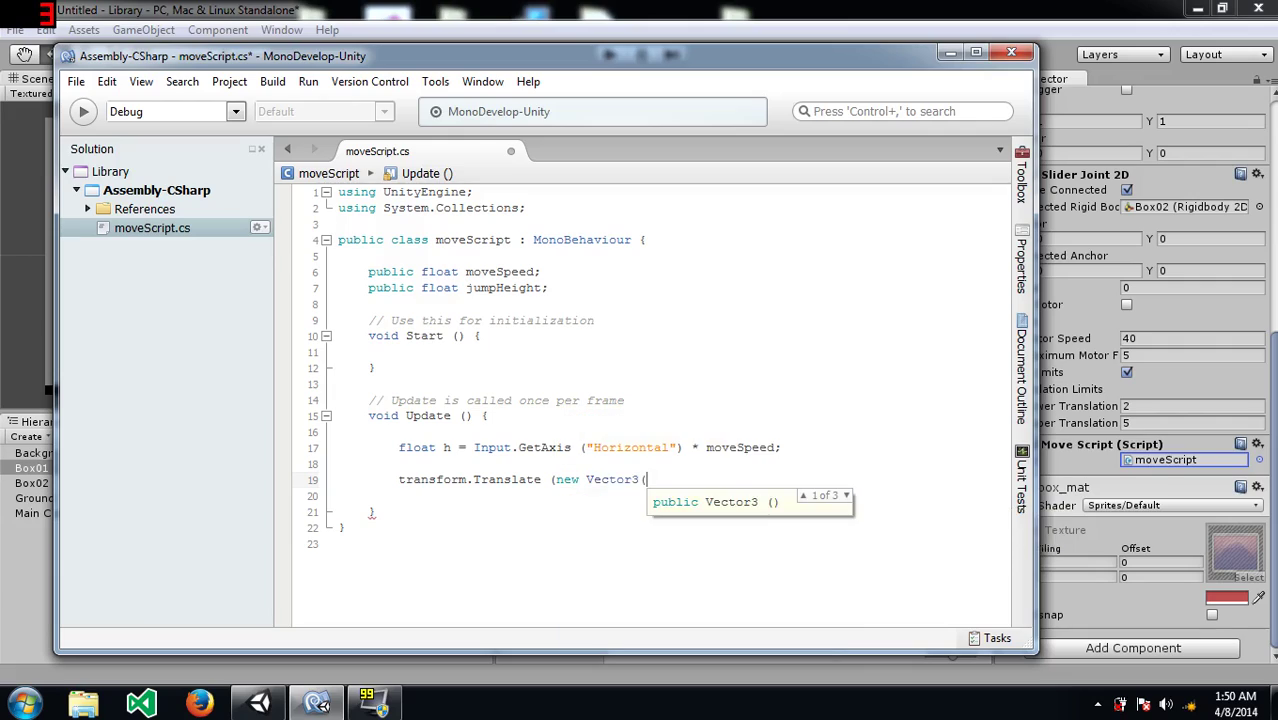
{"action": "key", "text": "BackSpace"}
{"action": "type", "text": "goto,"}
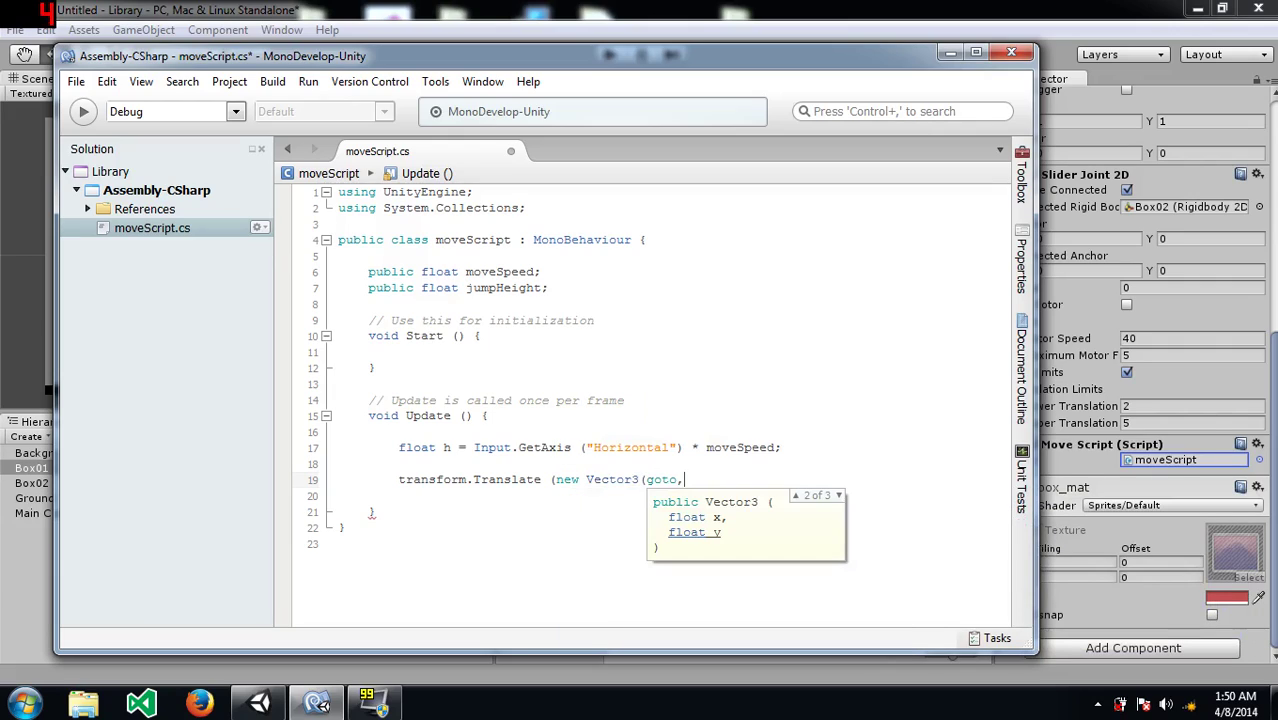
{"action": "key", "text": "BackSpace"}
{"action": "key", "text": "BackSpace"}
{"action": "key", "text": "BackSpace"}
{"action": "key", "text": "BackSpace"}
{"action": "key", "text": "BackSpace"}
{"action": "type", "text": "h,"}
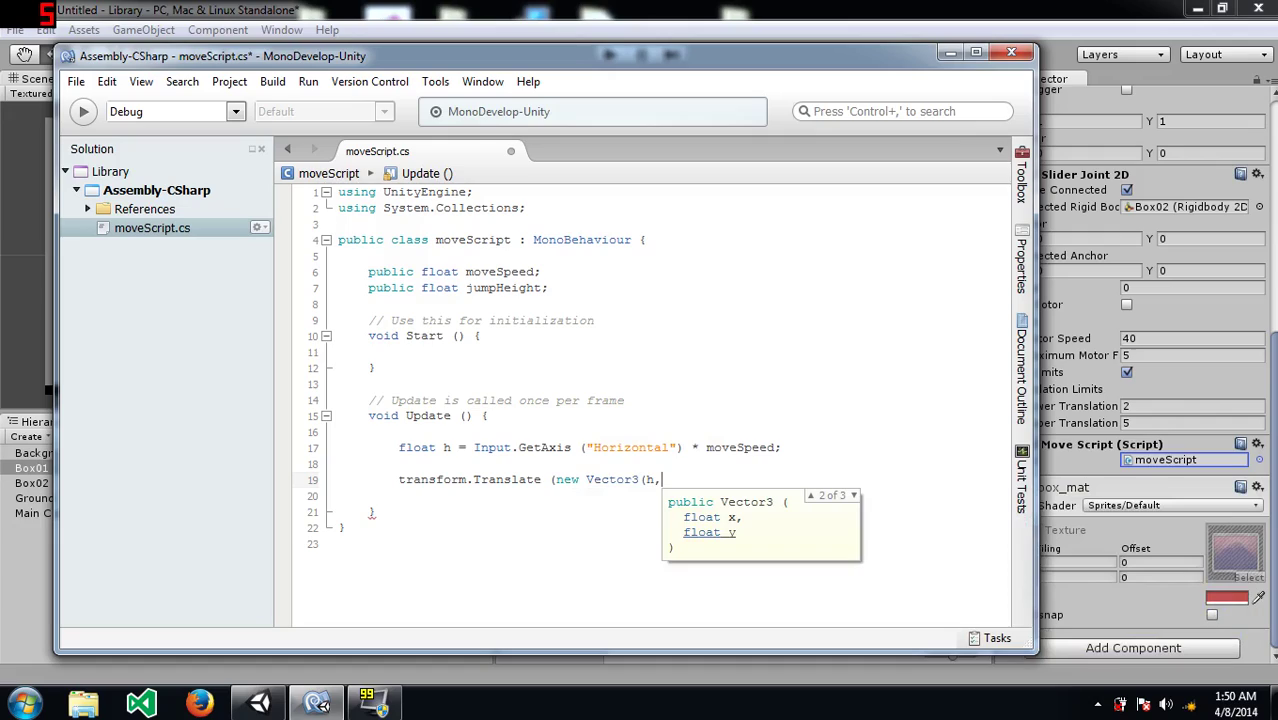
{"action": "type", "text": " 0),"}
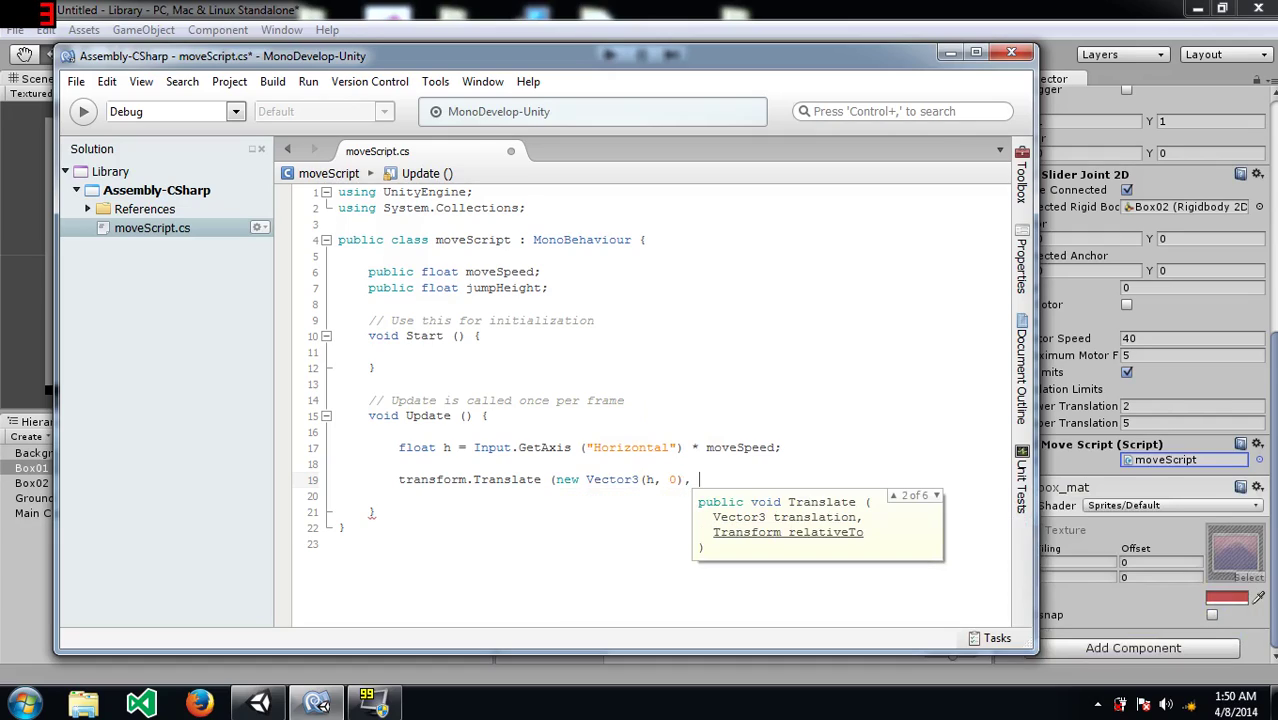
{"action": "key", "text": "BackSpace"}
{"action": "key", "text": "BackSpace"}
{"action": "type", "text": ");"}
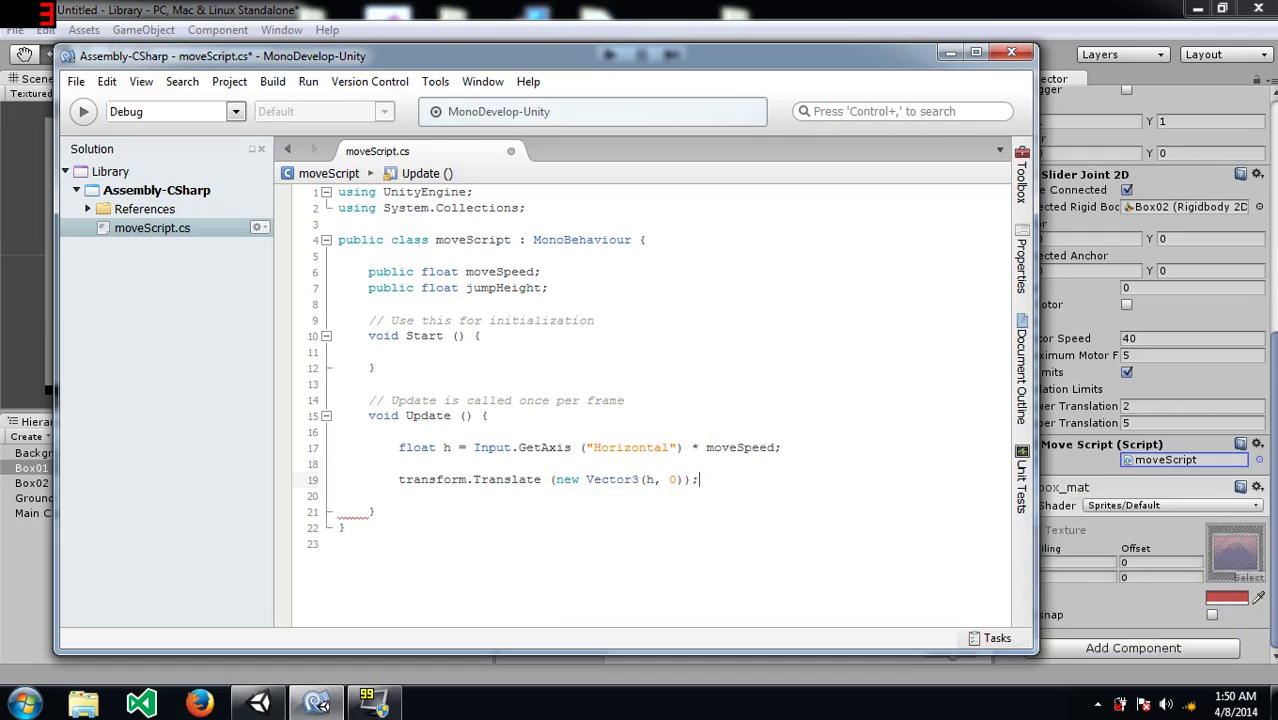
Step: Below the Translate call, add an if block with braces and the condition Input.GetKeyDown (KeyCode.Space)
{"action": "key", "text": "Return"}
{"action": "key", "text": "Return"}
{"action": "type", "text": "rigi"}
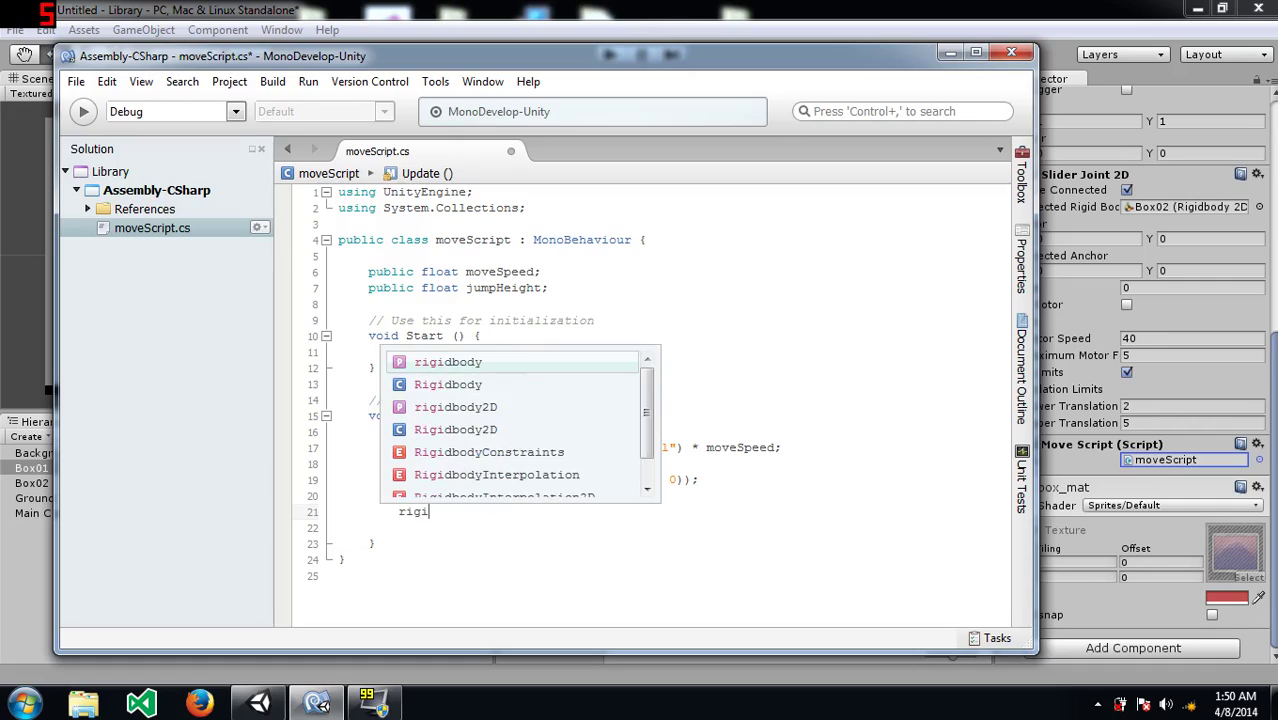
{"action": "key", "text": "BackSpace"}
{"action": "key", "text": "BackSpace"}
{"action": "key", "text": "BackSpace"}
{"action": "key", "text": "BackSpace"}
{"action": "type", "text": "if ("}
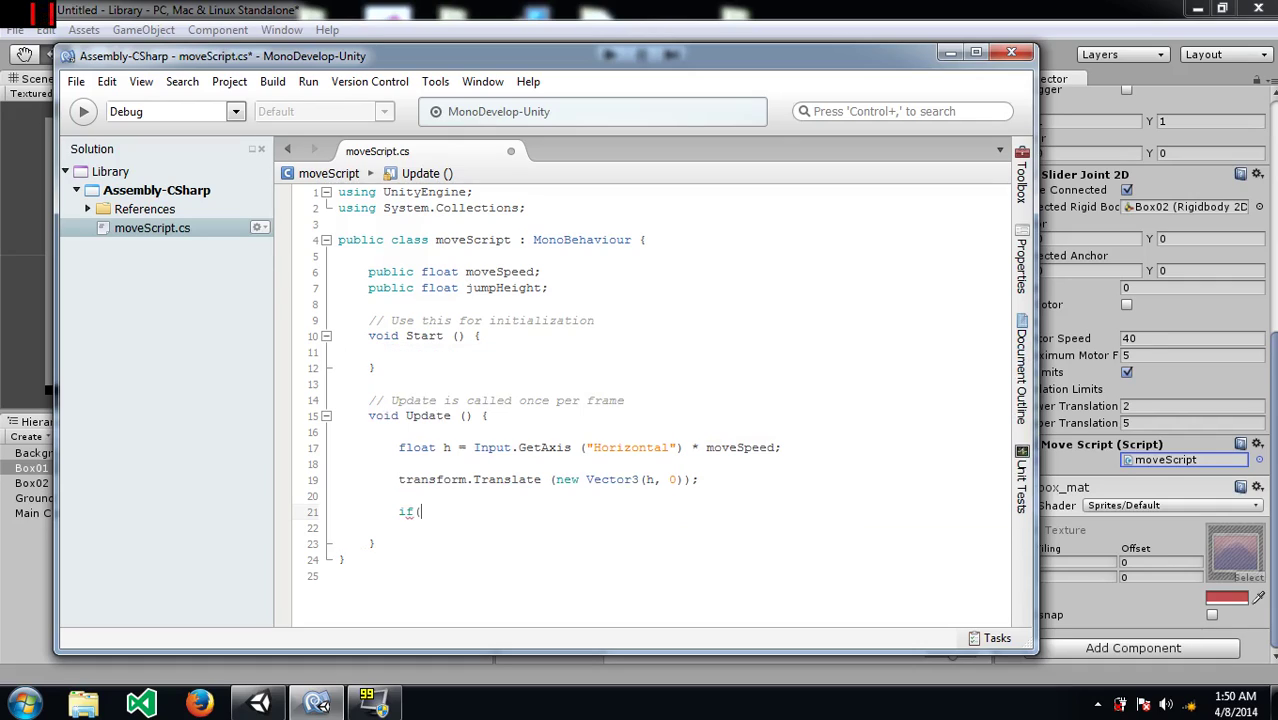
{"action": "type", "text": "if"}
{"action": "key", "text": "BackSpace"}
{"action": "key", "text": "BackSpace"}
{"action": "type", "text": "if(Input.getke"}
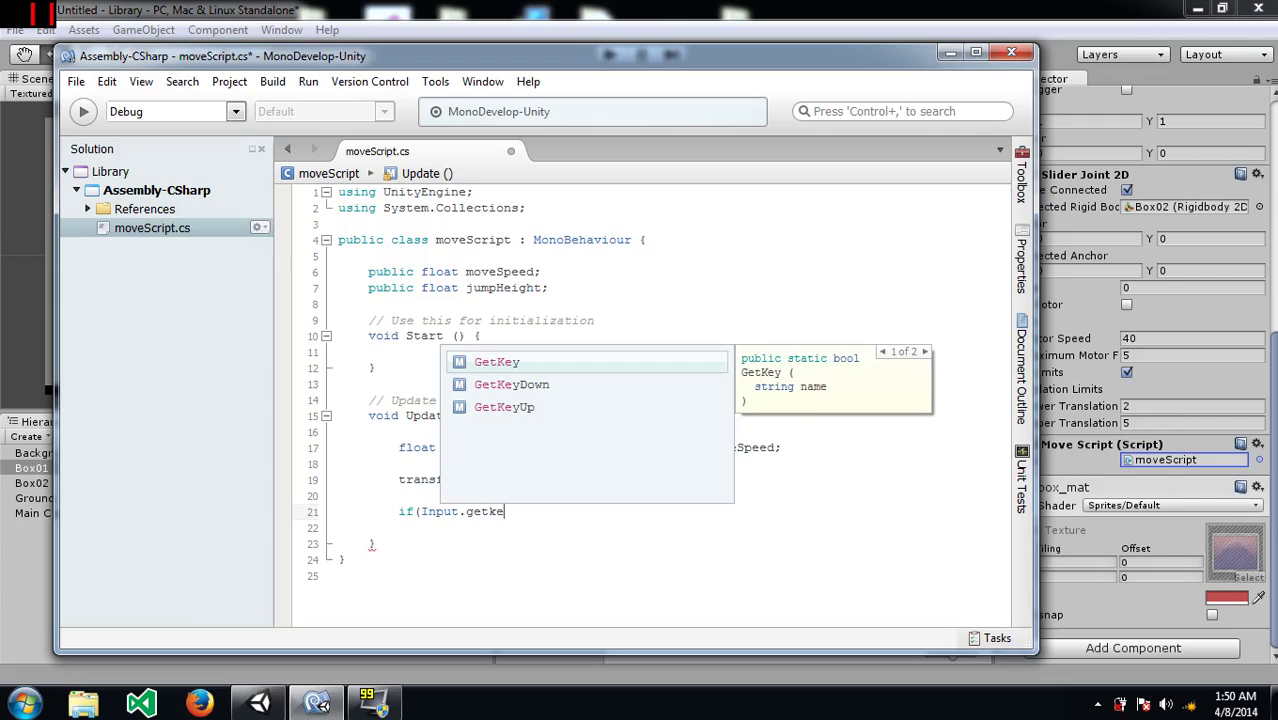
{"action": "key", "text": "Down"}
{"action": "key", "text": "Down"}
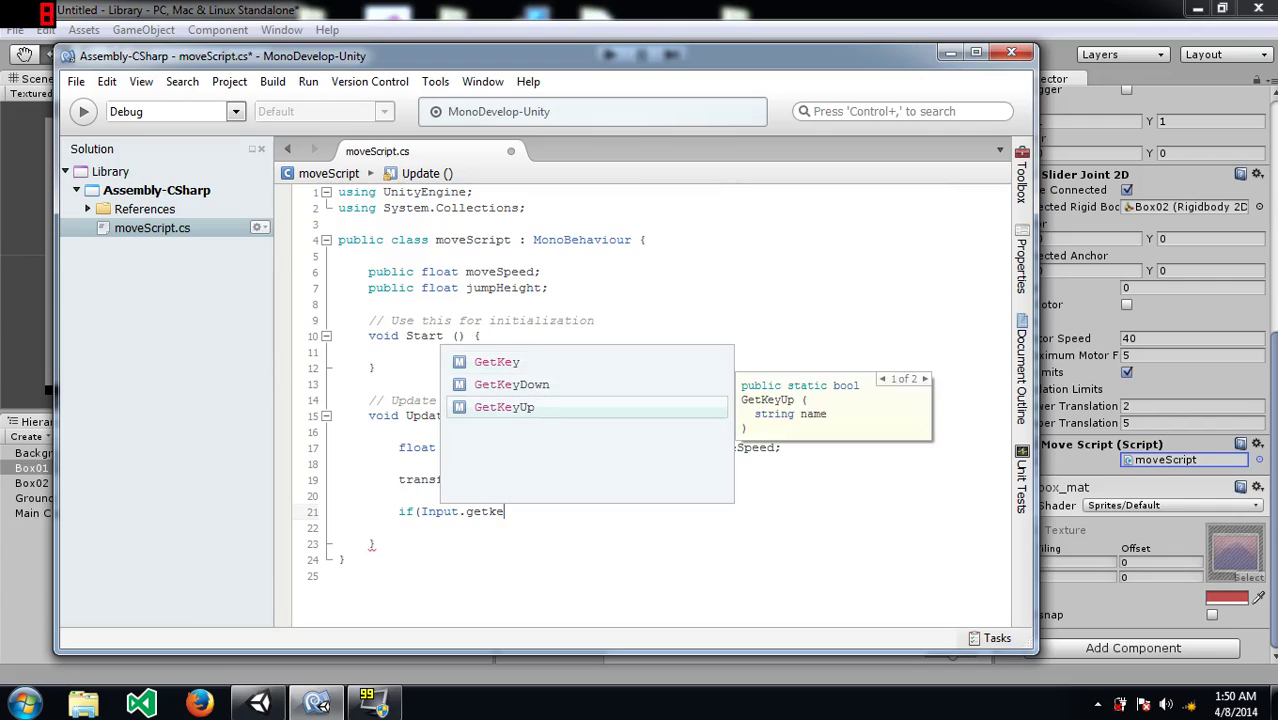
{"action": "key", "text": "Up"}
{"action": "type", "text": "("}
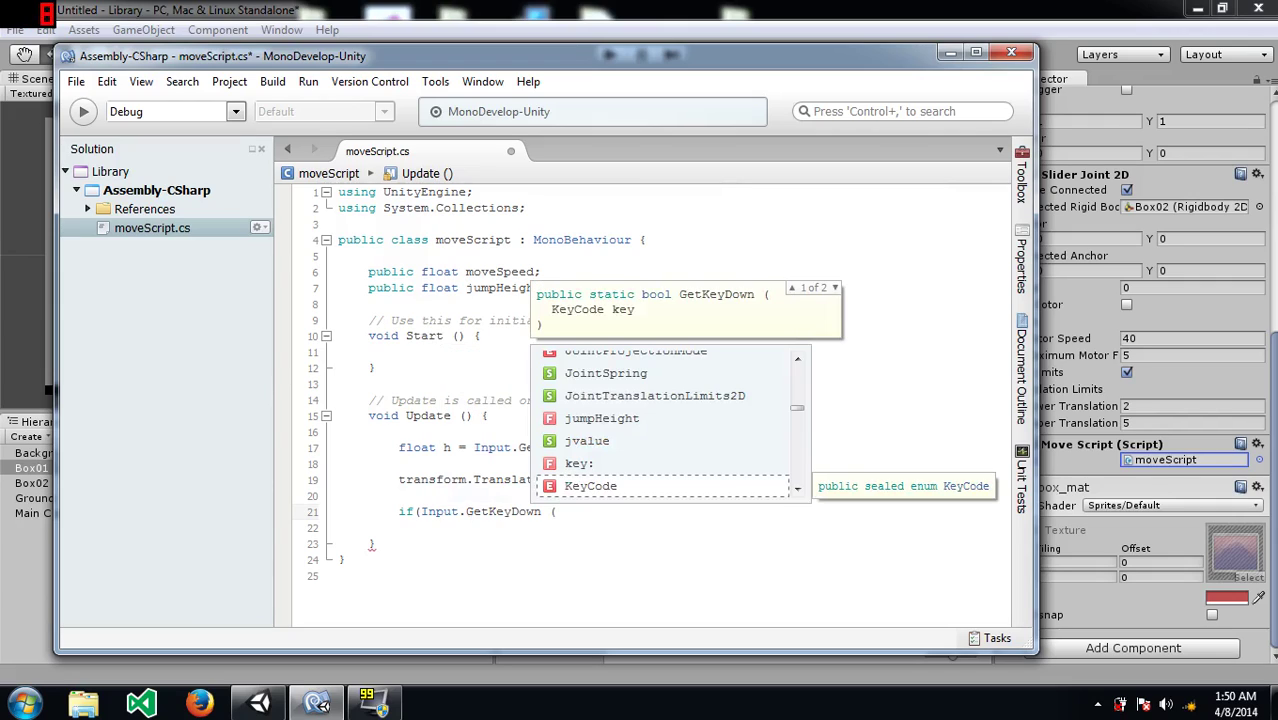
{"action": "type", "text": "."}
{"action": "key", "text": "Escape"}
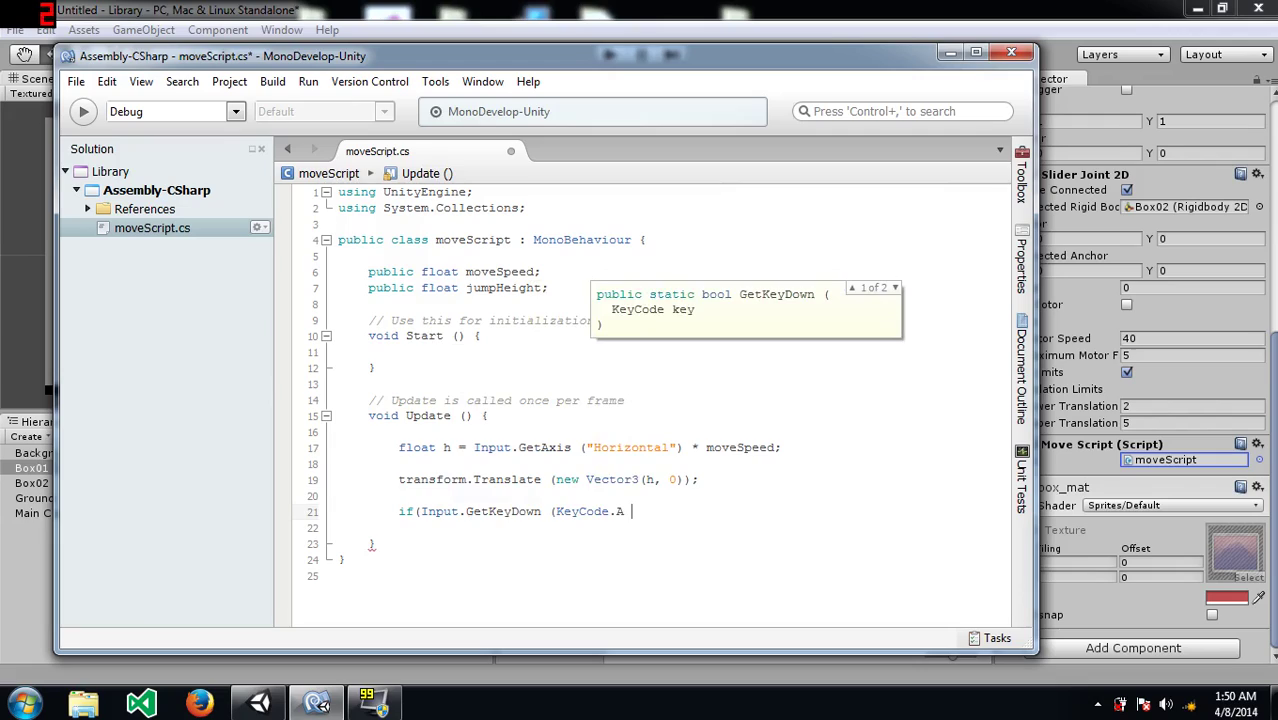
{"action": "type", "text": "s"}
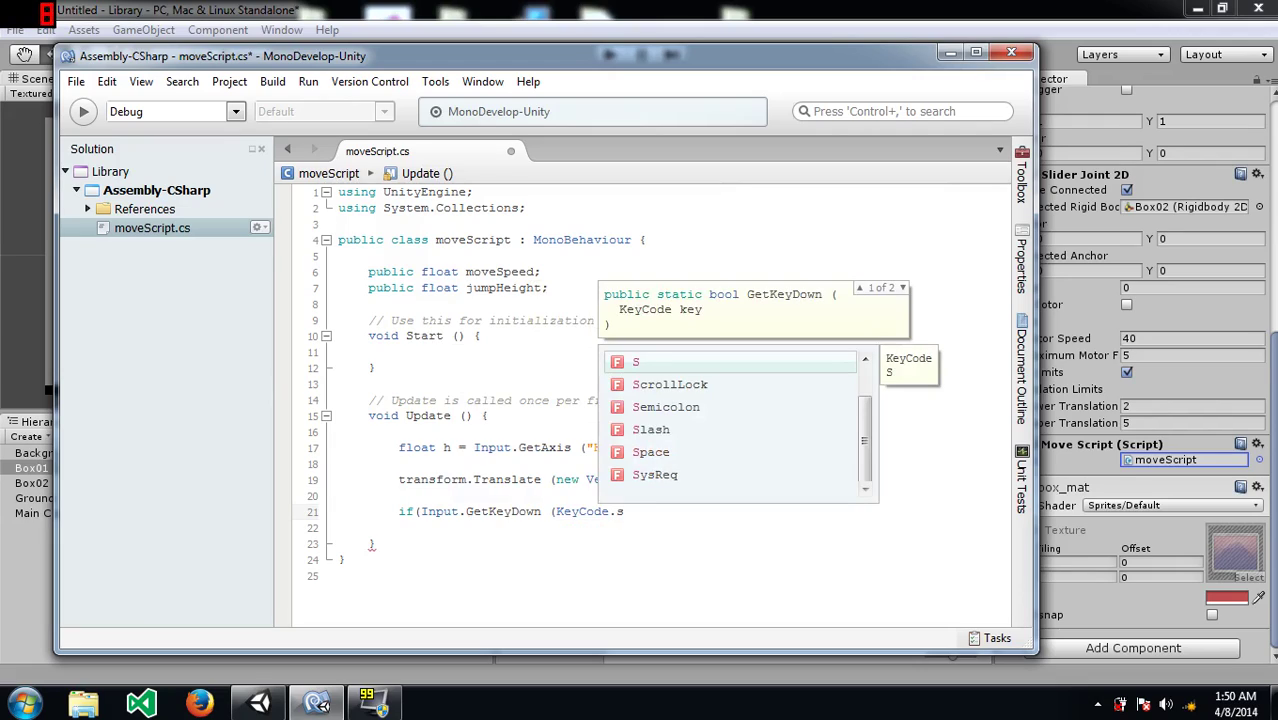
{"action": "type", "text": "pace))"}
{"action": "key", "text": "Return"}
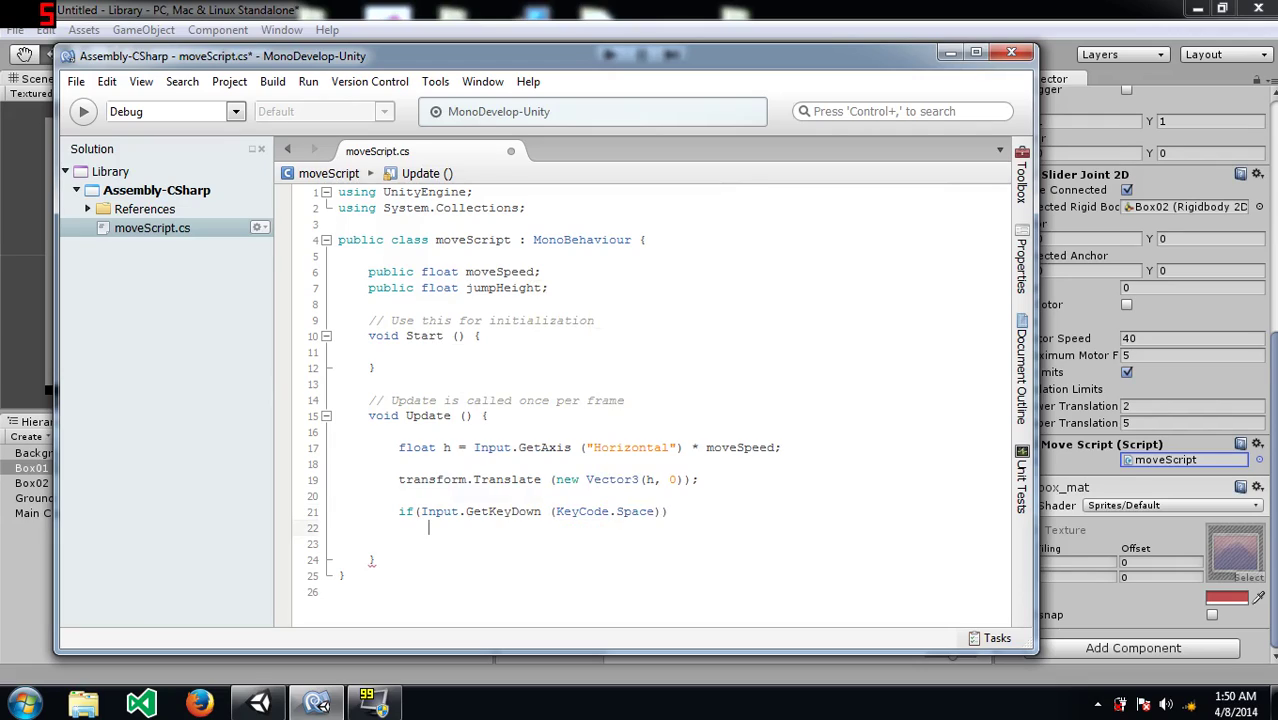
{"action": "type", "text": "{"}
{"action": "key", "text": "Return"}
{"action": "key", "text": "Return"}
{"action": "type", "text": "}"}
{"action": "key", "text": "Up"}
Step: Inside the Space key if block, add the statement rigidbody2D.AddForce (Vector2.up * jumpHeight)
{"action": "type", "text": "rigi"}
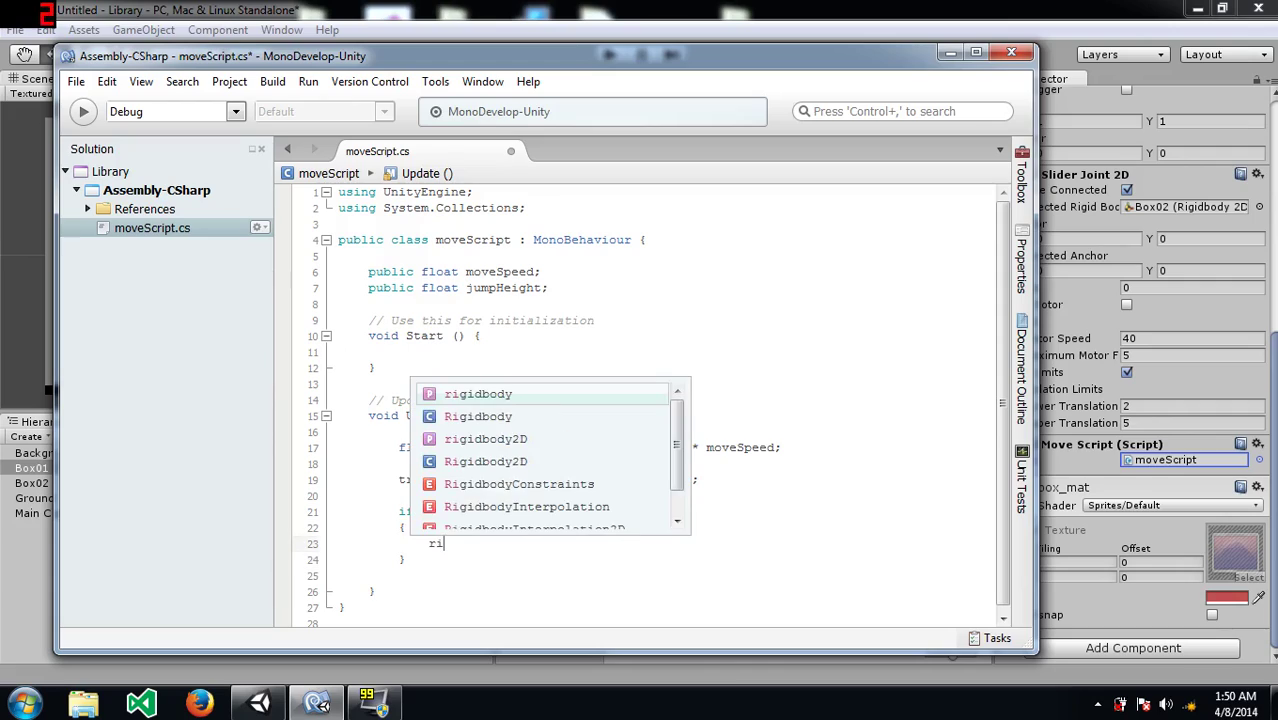
{"action": "key", "text": "Down"}
{"action": "key", "text": "Down"}
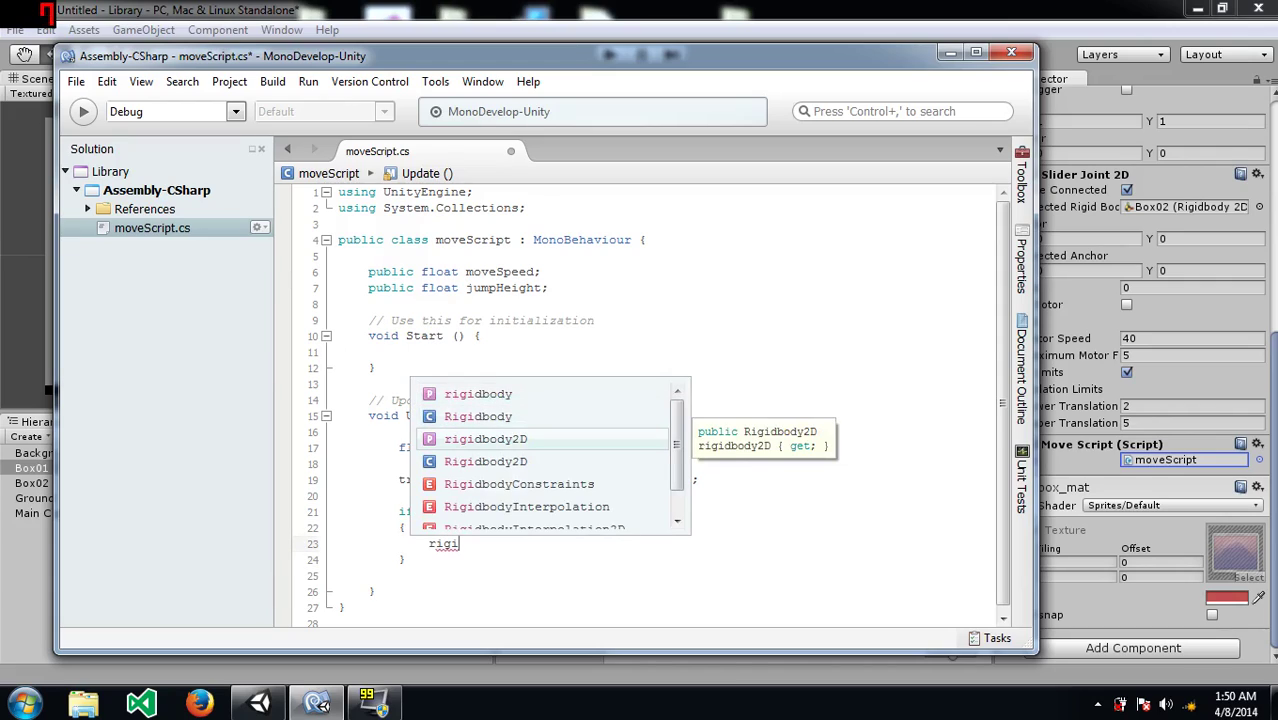
{"action": "type", "text": "dbody2D.adf(\""}
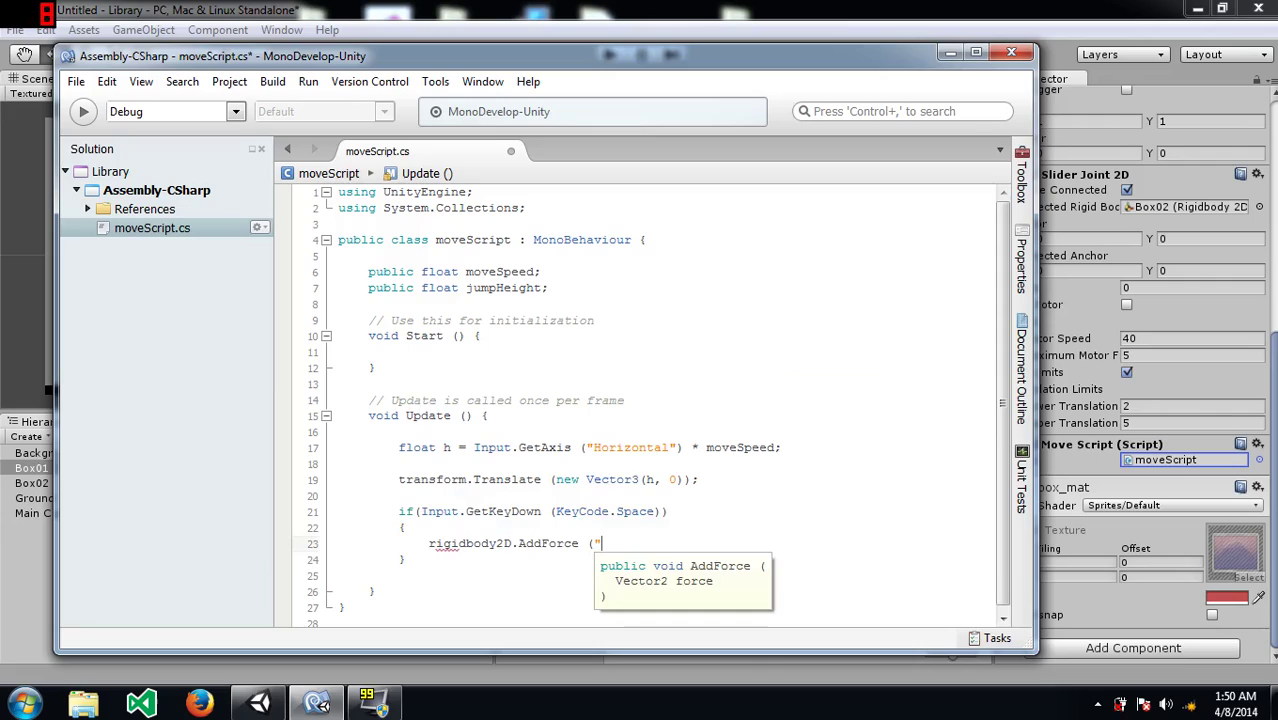
{"action": "key", "text": "BackSpace"}
{"action": "type", "text": "Ve"}
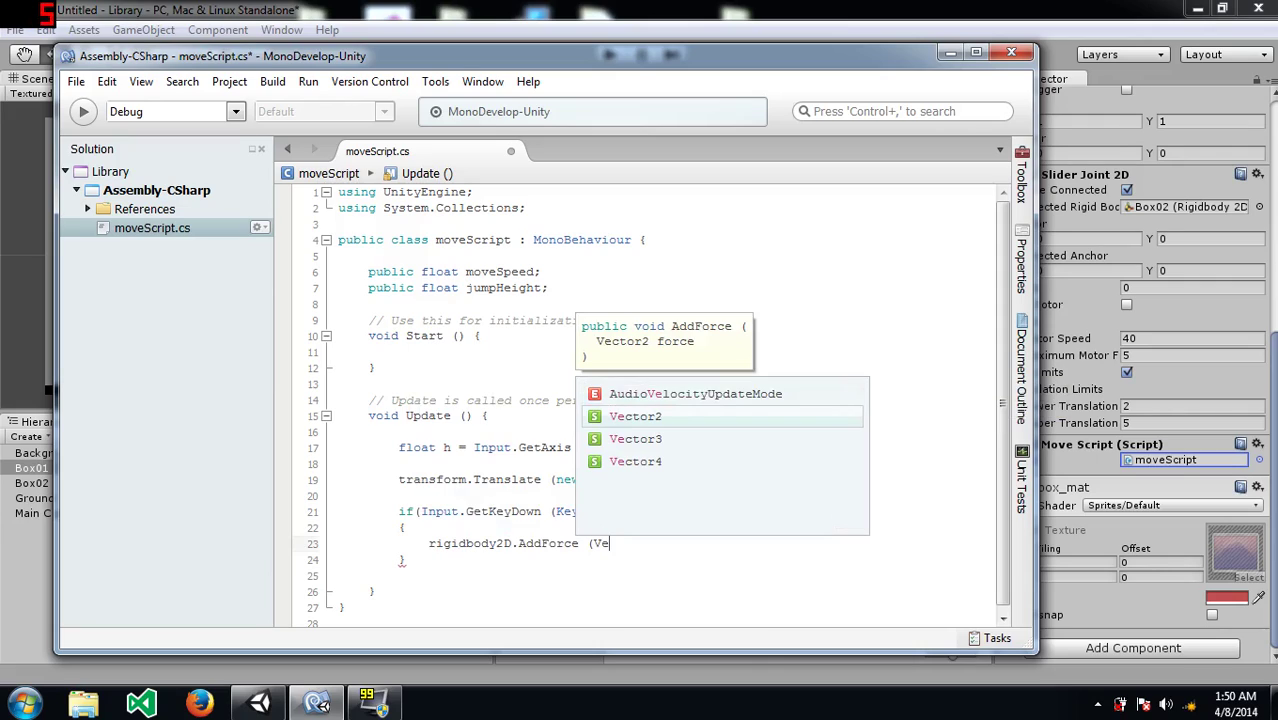
{"action": "type", "text": "ctor2.up"}
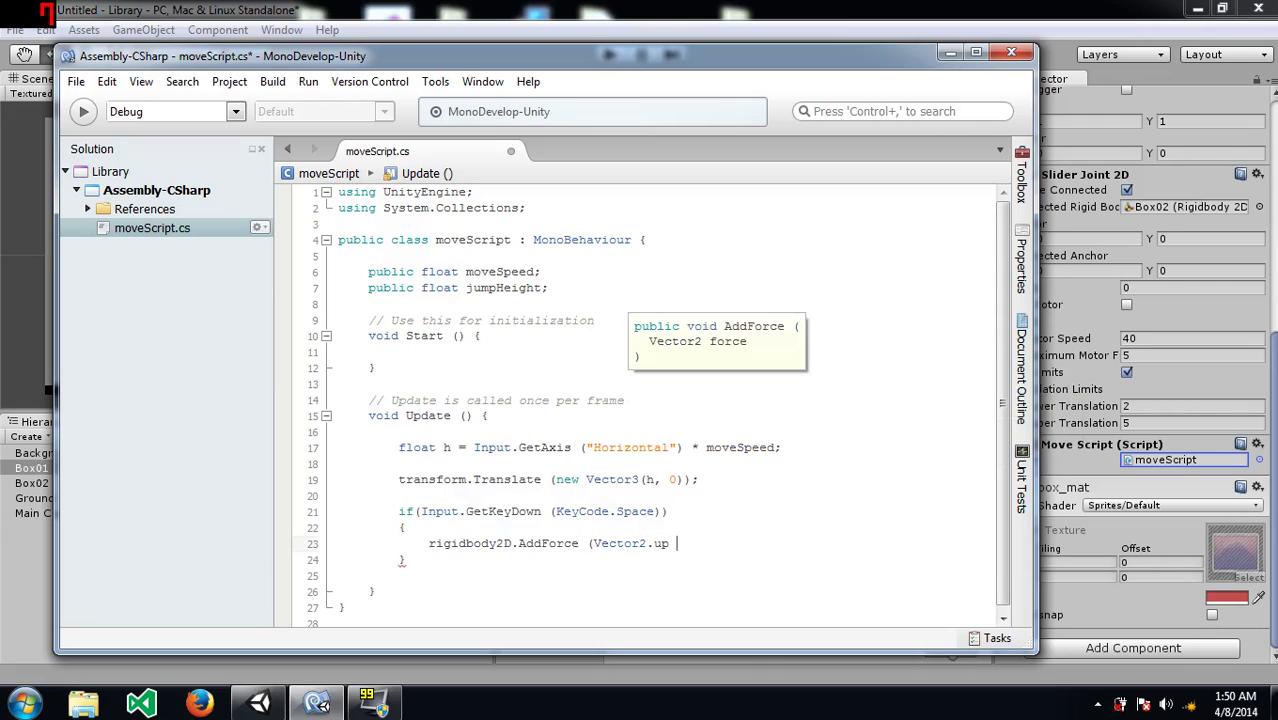
{"action": "type", "text": " * jumpHeight);"}
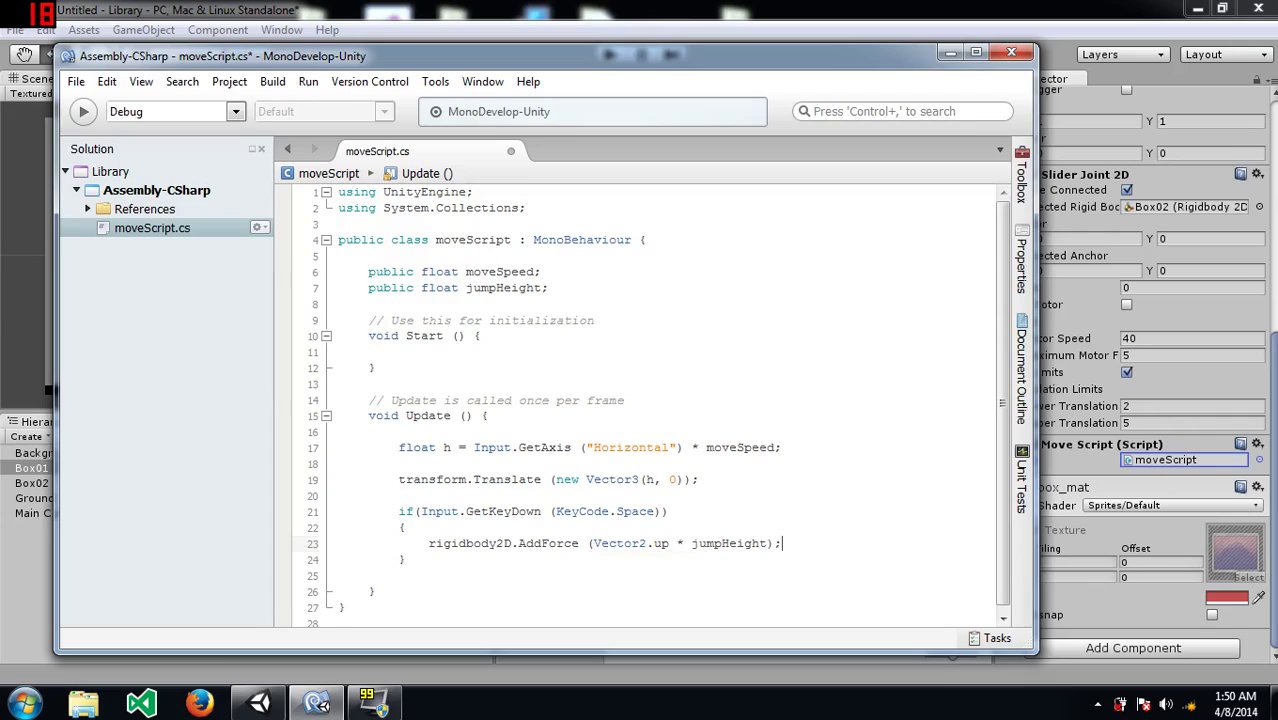
{"action": "left_click_drag", "start_coordinate": [368, 271], "coordinate": [548, 287]}
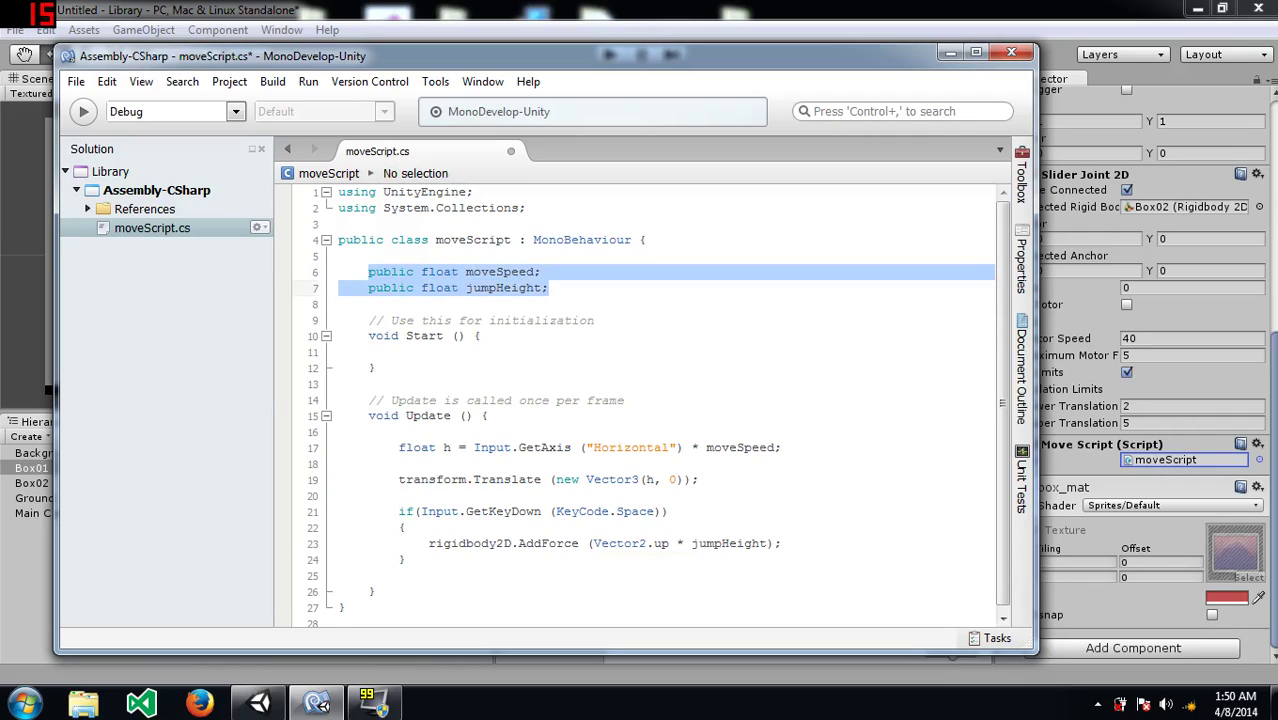
{"action": "left_click", "coordinate": [369, 304]}
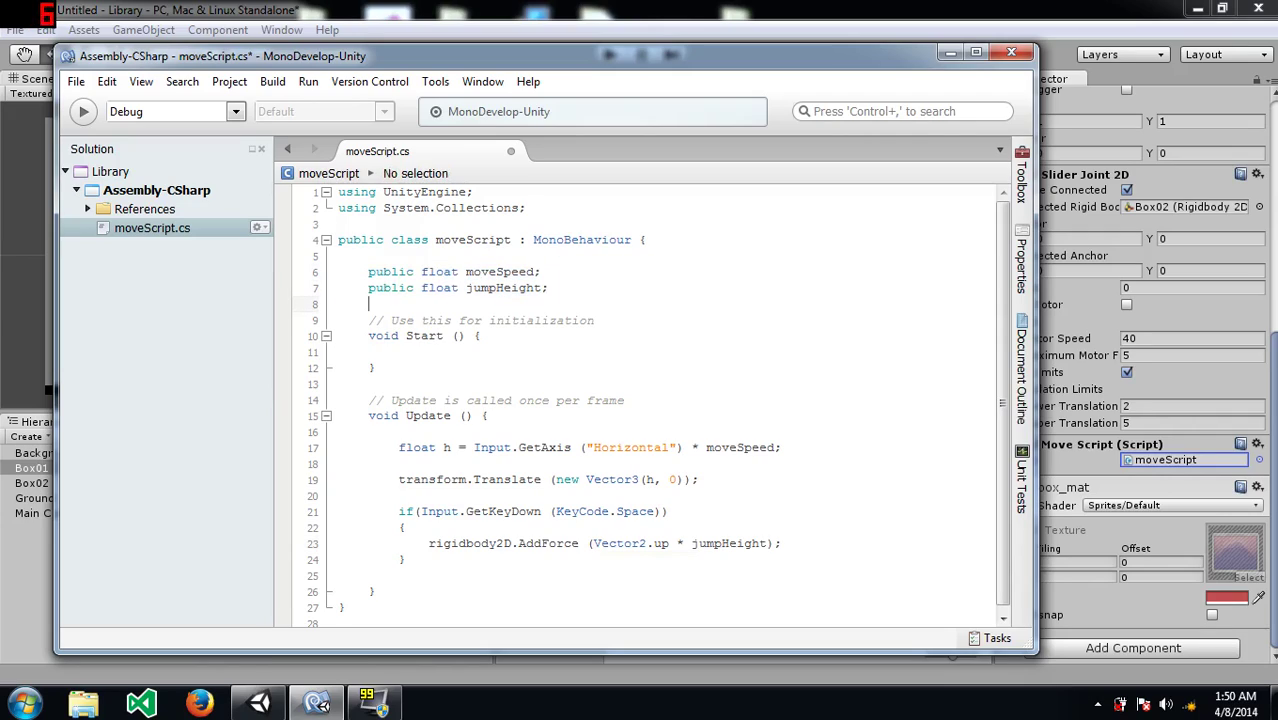
{"action": "left_click_drag", "start_coordinate": [399, 447], "coordinate": [452, 447]}
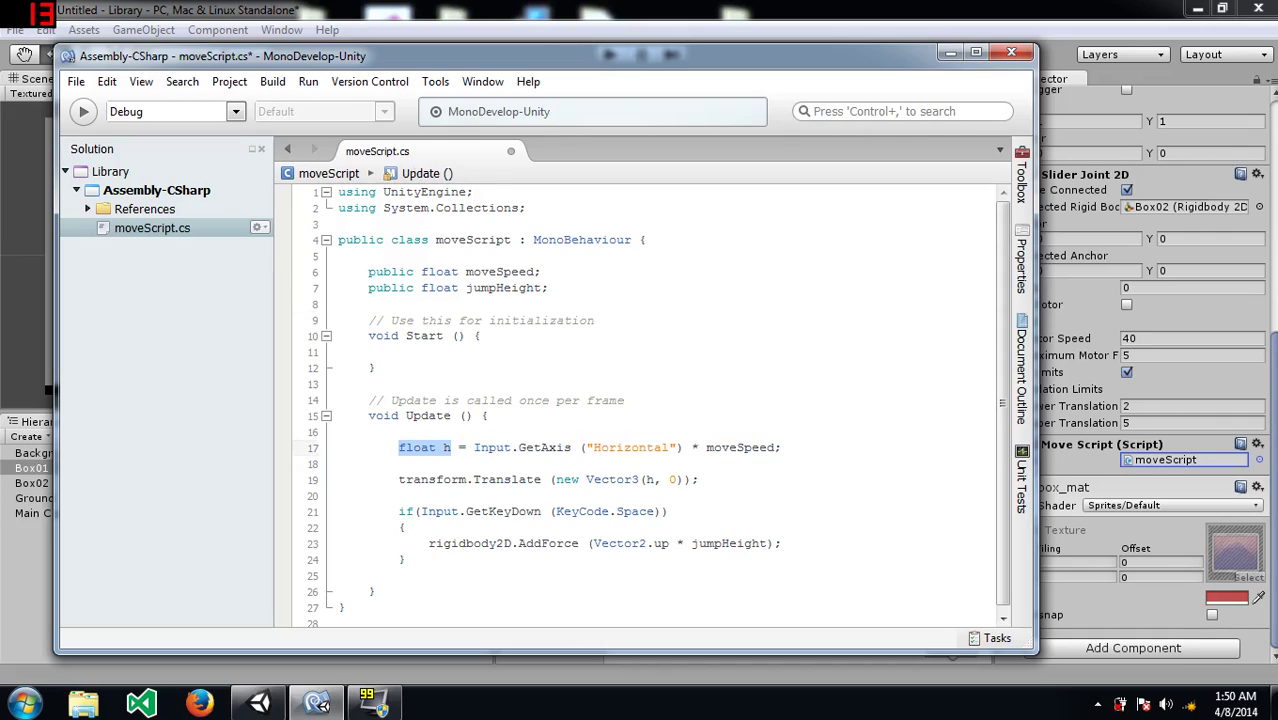
{"action": "left_click", "coordinate": [450, 447]}
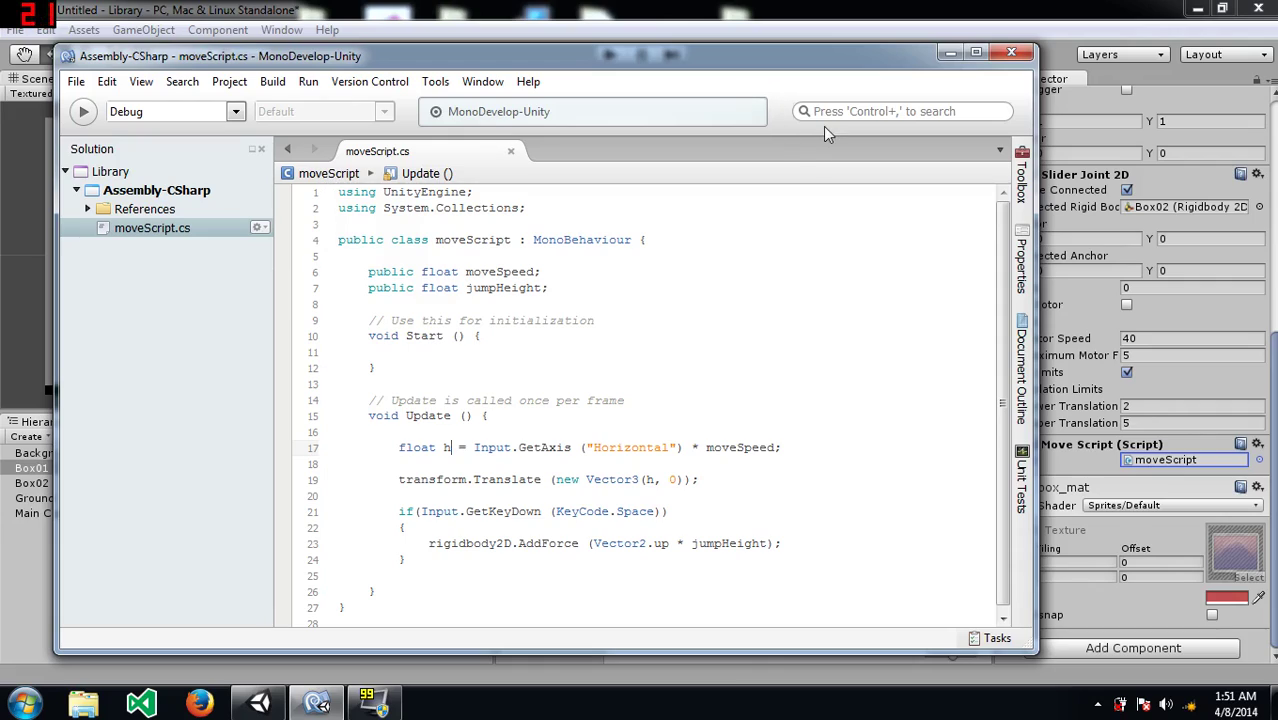
Step: Switch to Unity, set Box01's Move Script to Move Speed 0.2 and Jump Height 400, and play the scene
{"action": "left_click", "coordinate": [695, 6]}
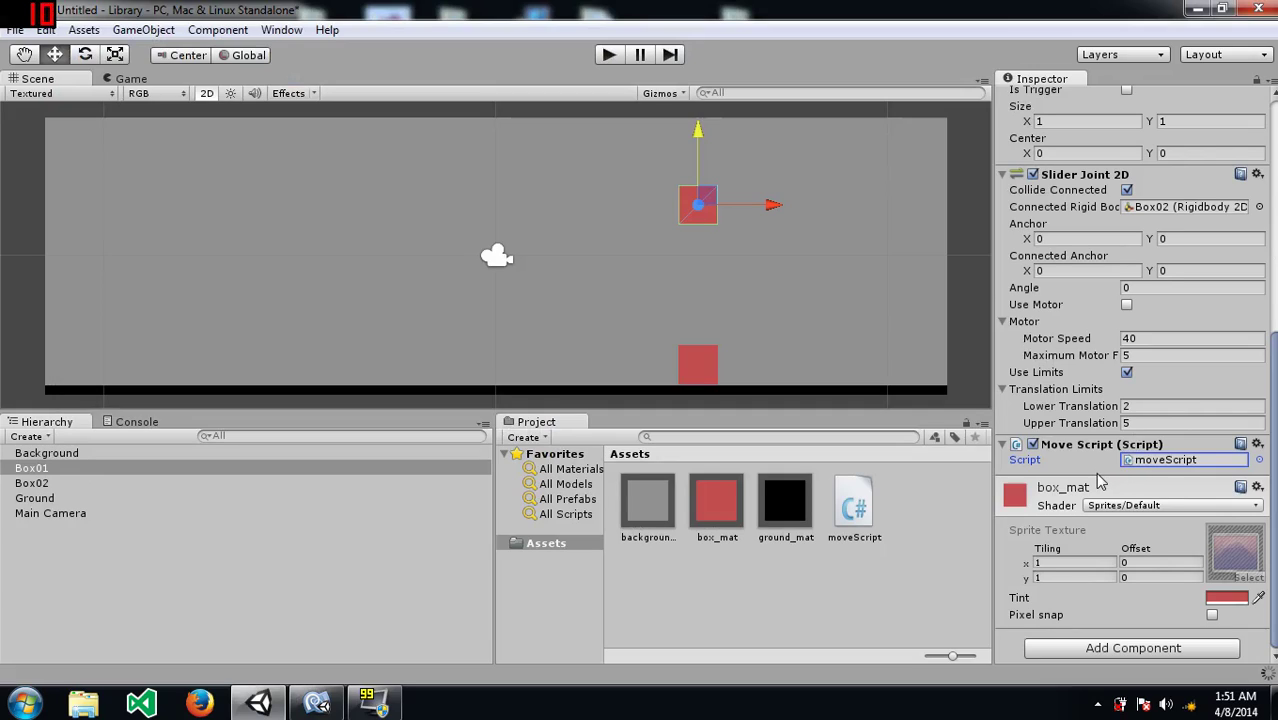
{"action": "left_click", "coordinate": [1127, 477]}
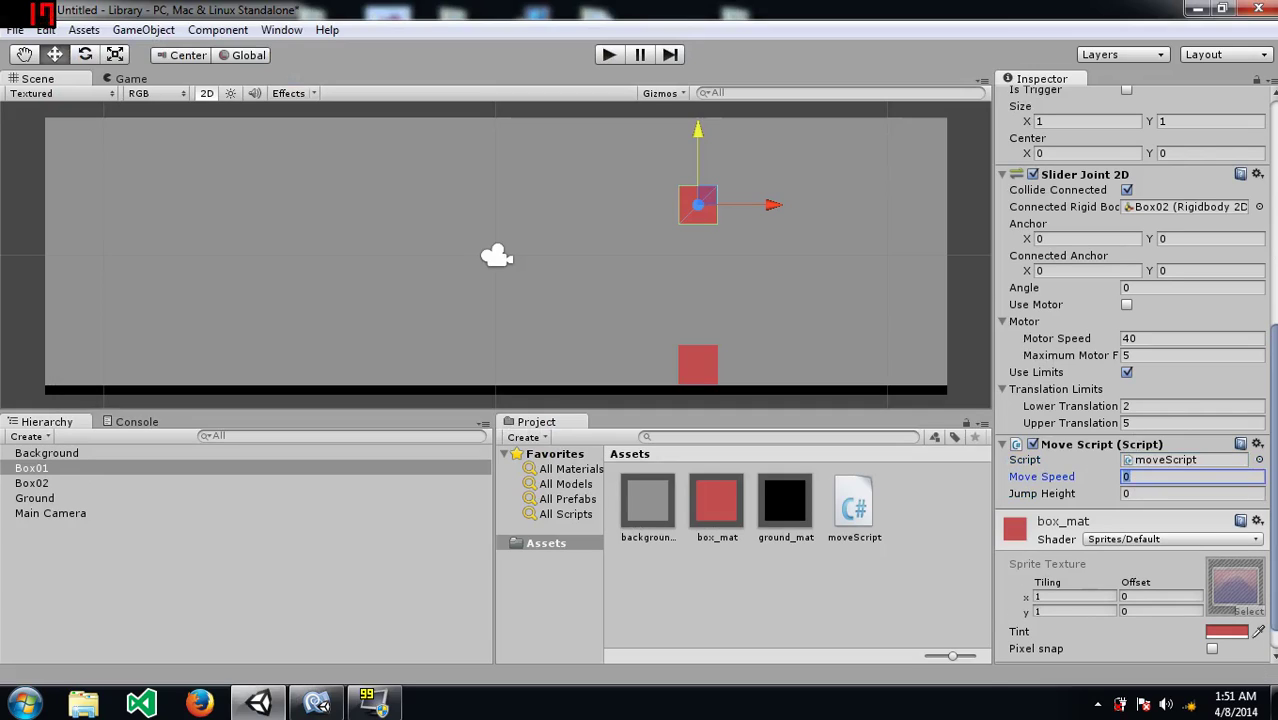
{"action": "type", "text": "0.2"}
{"action": "key", "text": "Tab"}
{"action": "type", "text": "400"}
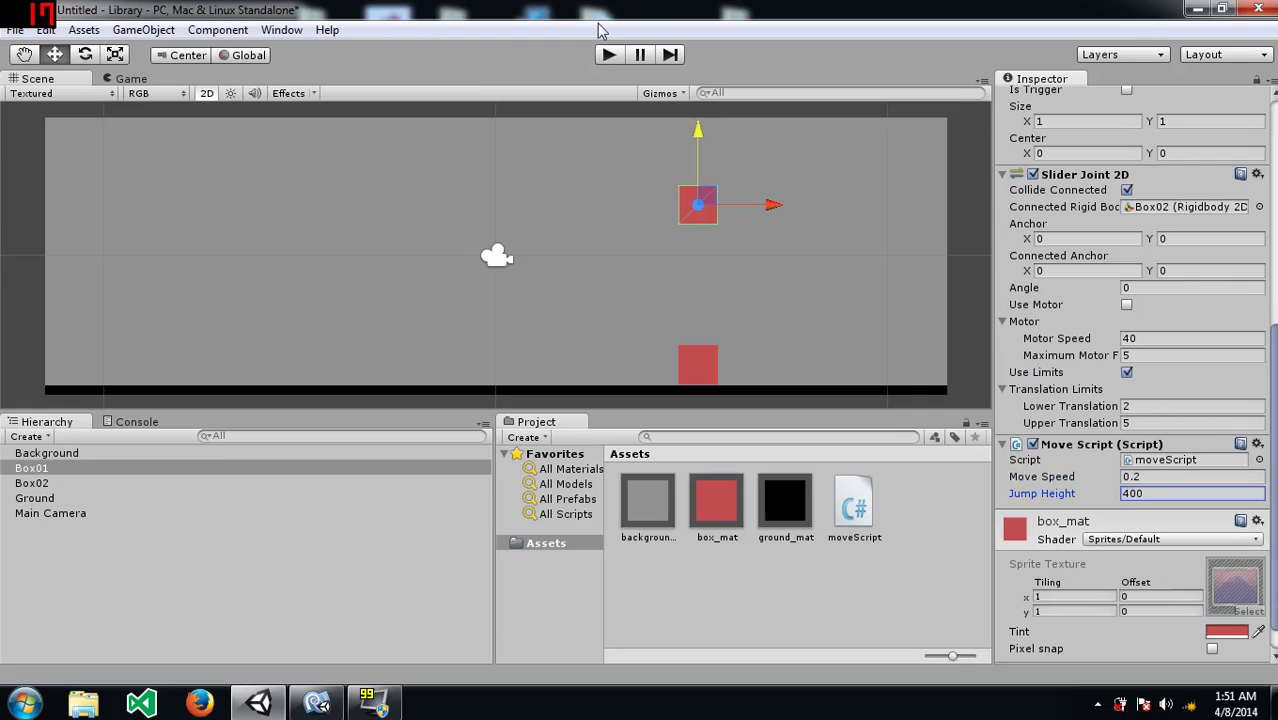
{"action": "left_click", "coordinate": [608, 54]}
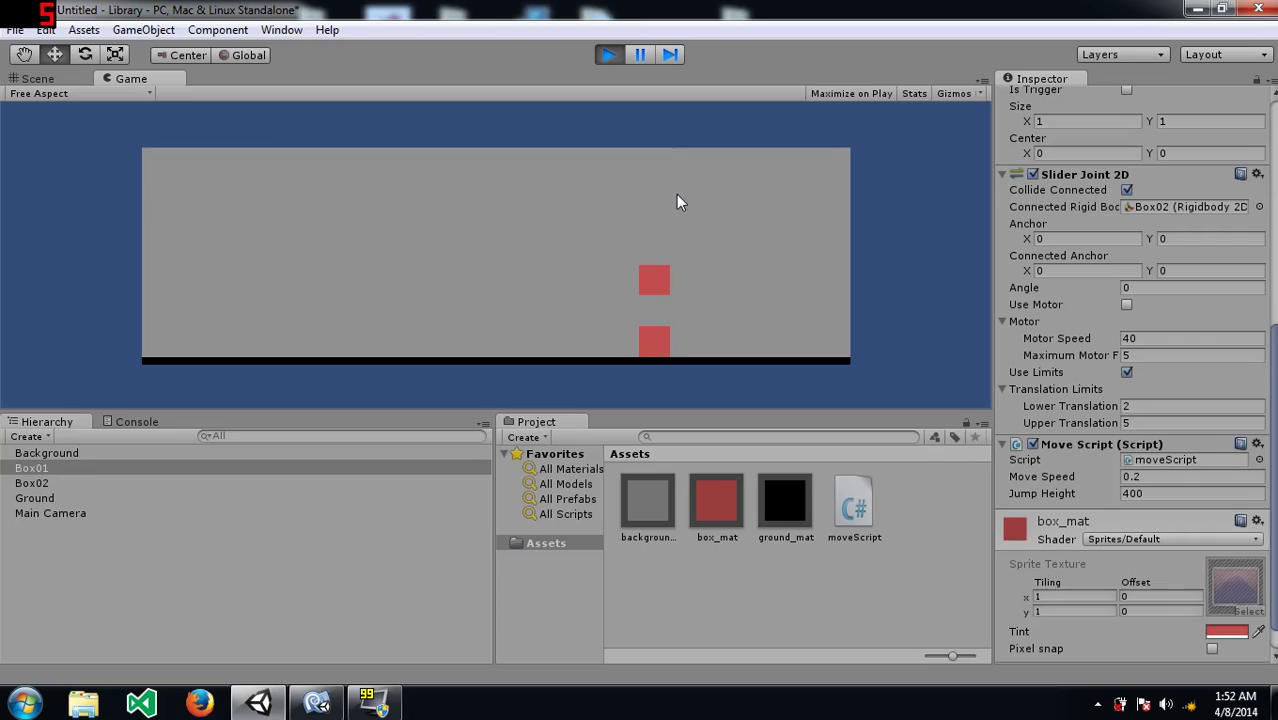
Step: Make Box01 jump repeatedly in the running game to test how the Slider Joint 2D moves Box02
{"action": "key", "text": "space"}
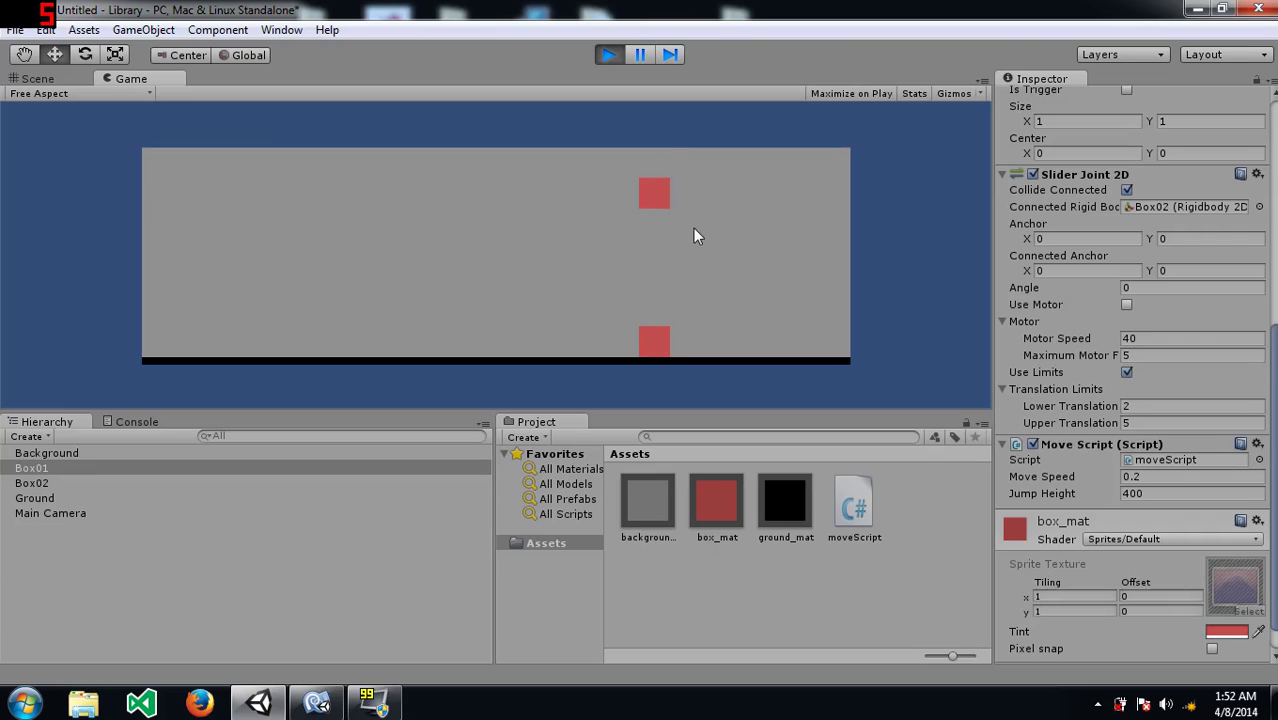
{"action": "key", "text": "space"}
{"action": "key", "text": "space"}
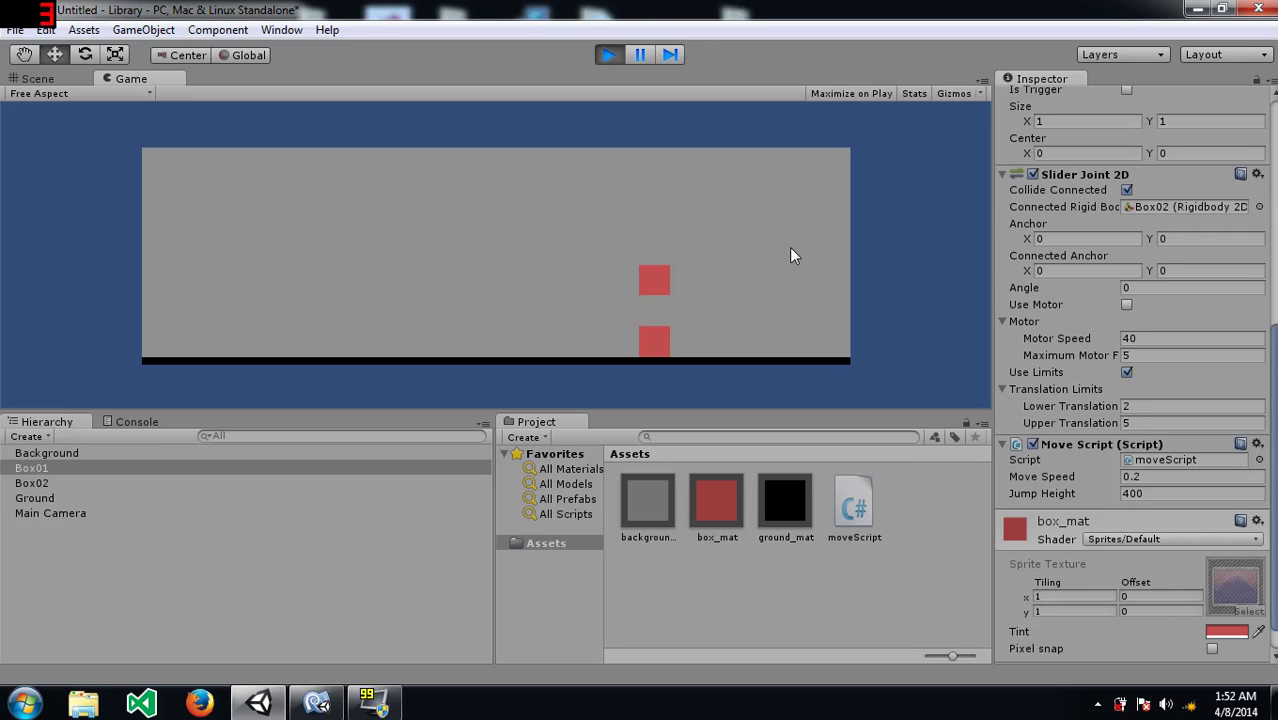
{"action": "key", "text": "space"}
{"action": "key", "text": "space"}
{"action": "key", "text": "space"}
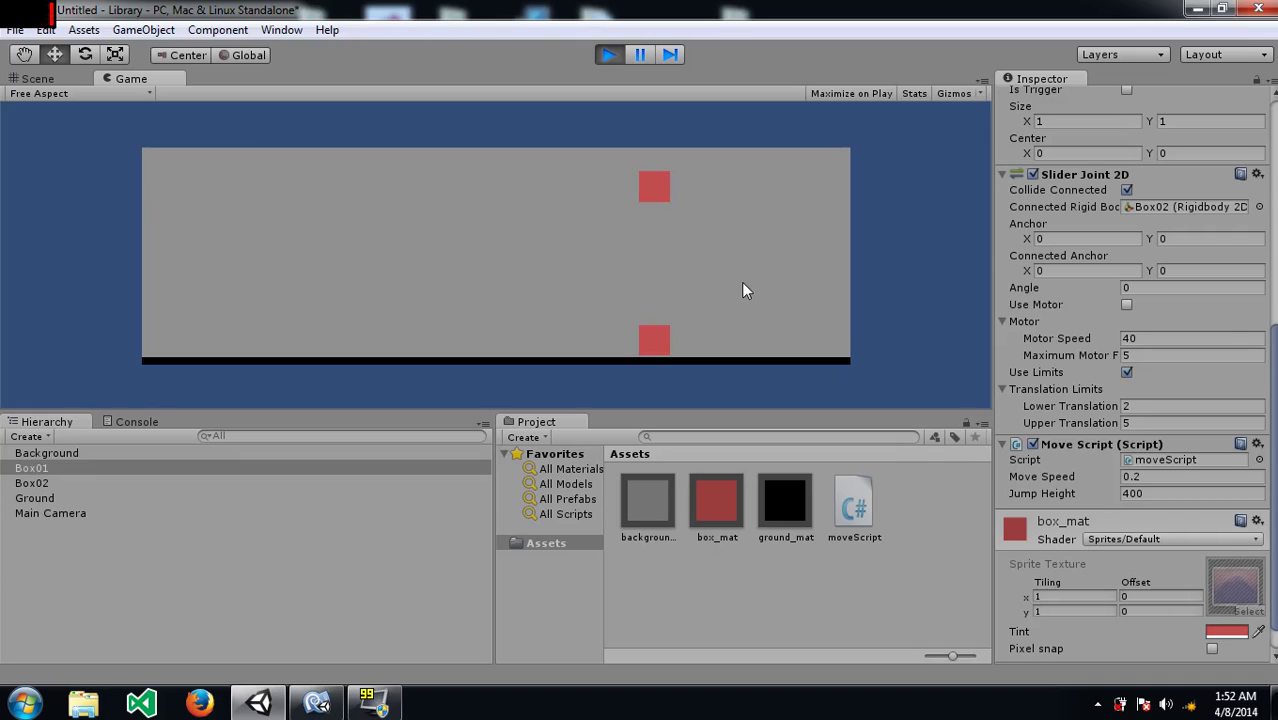
{"action": "key", "text": "space"}
Step: Switch to Windows Task Manager and examine the processes by CPU and memory use, along with overall performance
{"action": "right_click", "coordinate": [627, 704]}
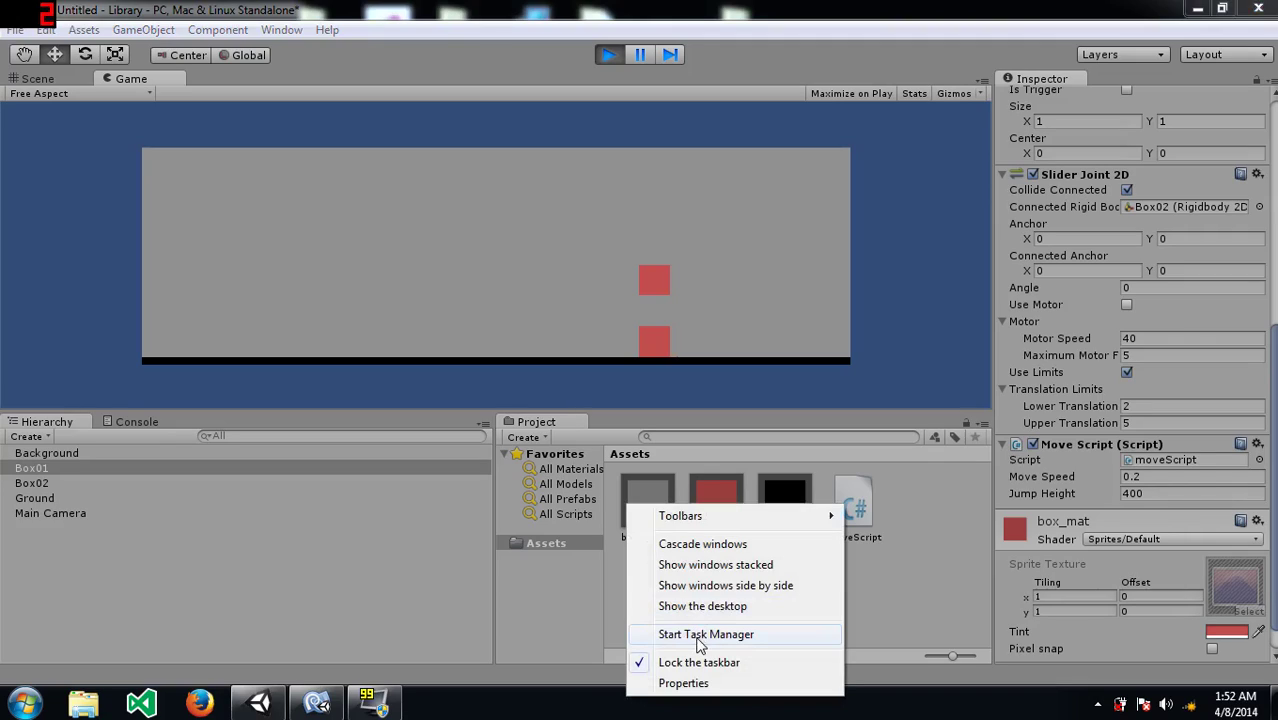
{"action": "left_click", "coordinate": [699, 644]}
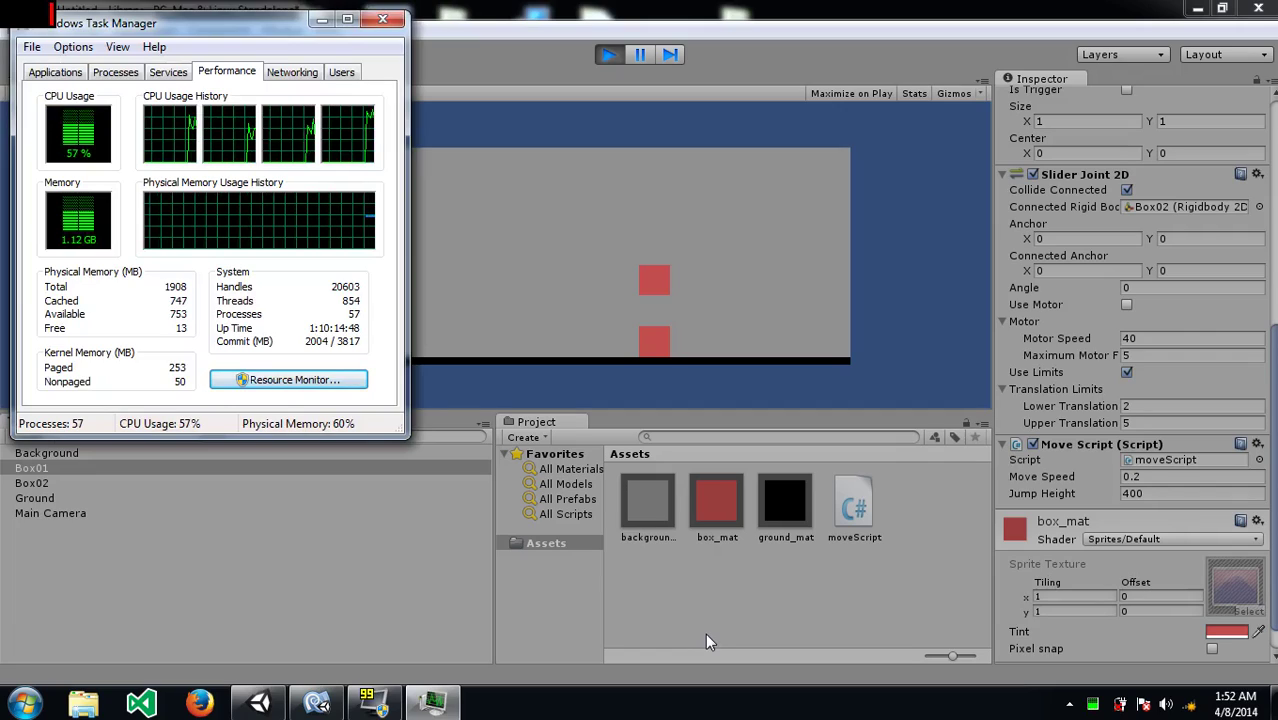
{"action": "left_click", "coordinate": [115, 71]}
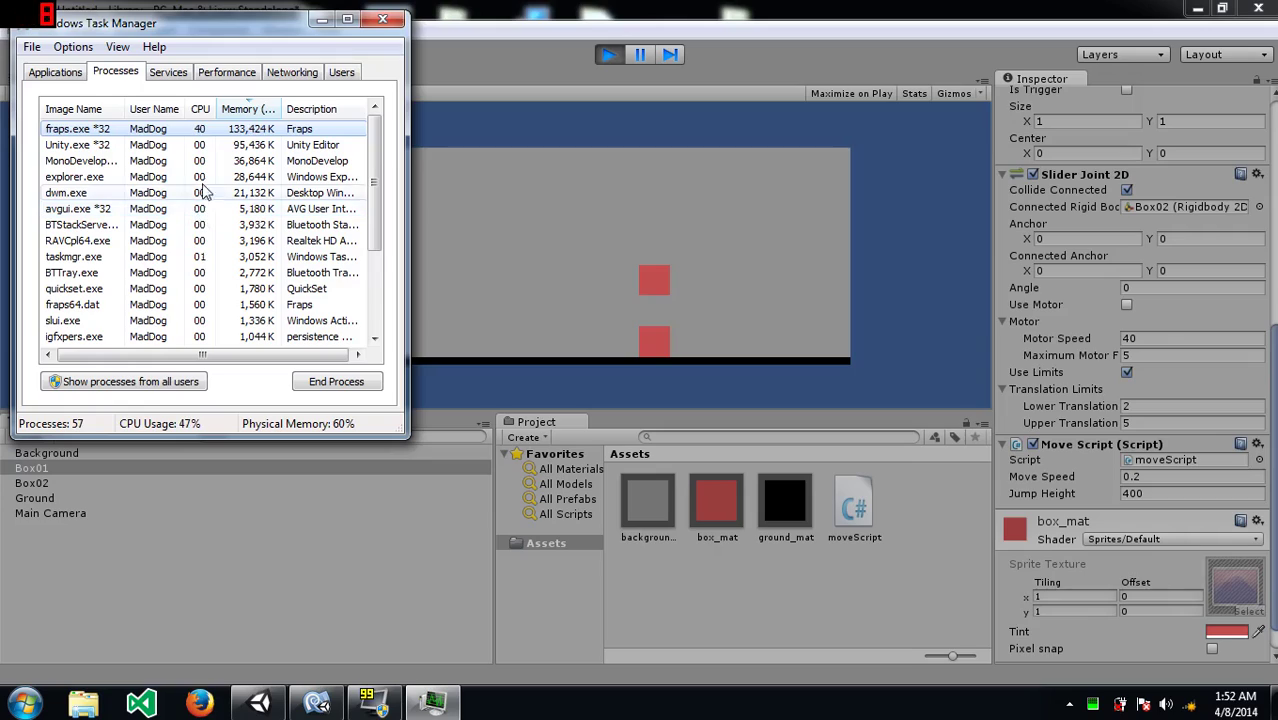
{"action": "left_click", "coordinate": [200, 112]}
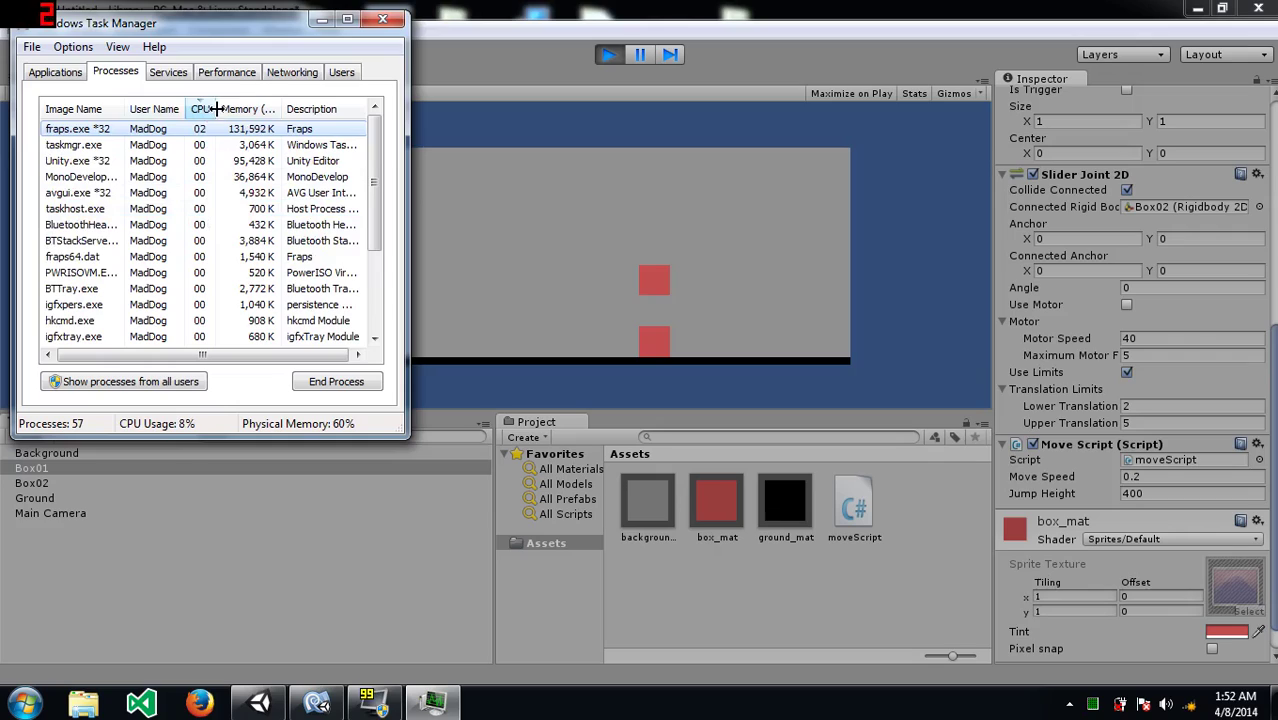
{"action": "left_click", "coordinate": [243, 115]}
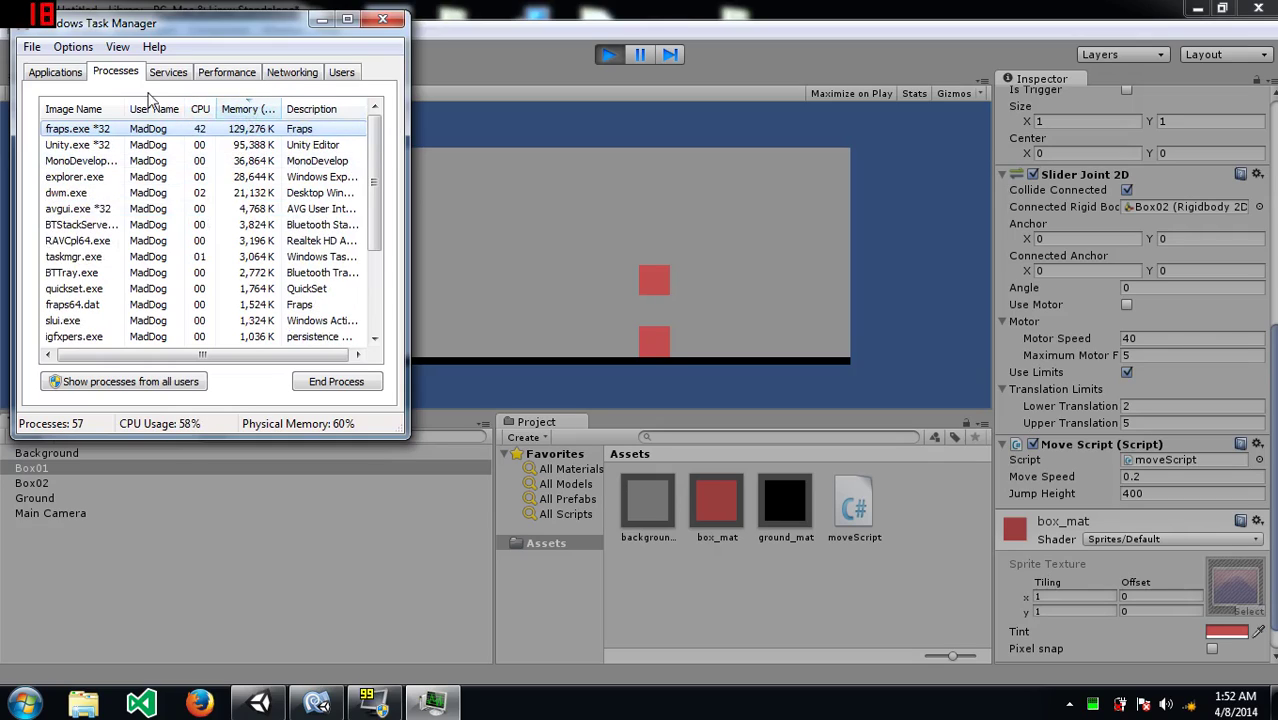
{"action": "left_click", "coordinate": [238, 76]}
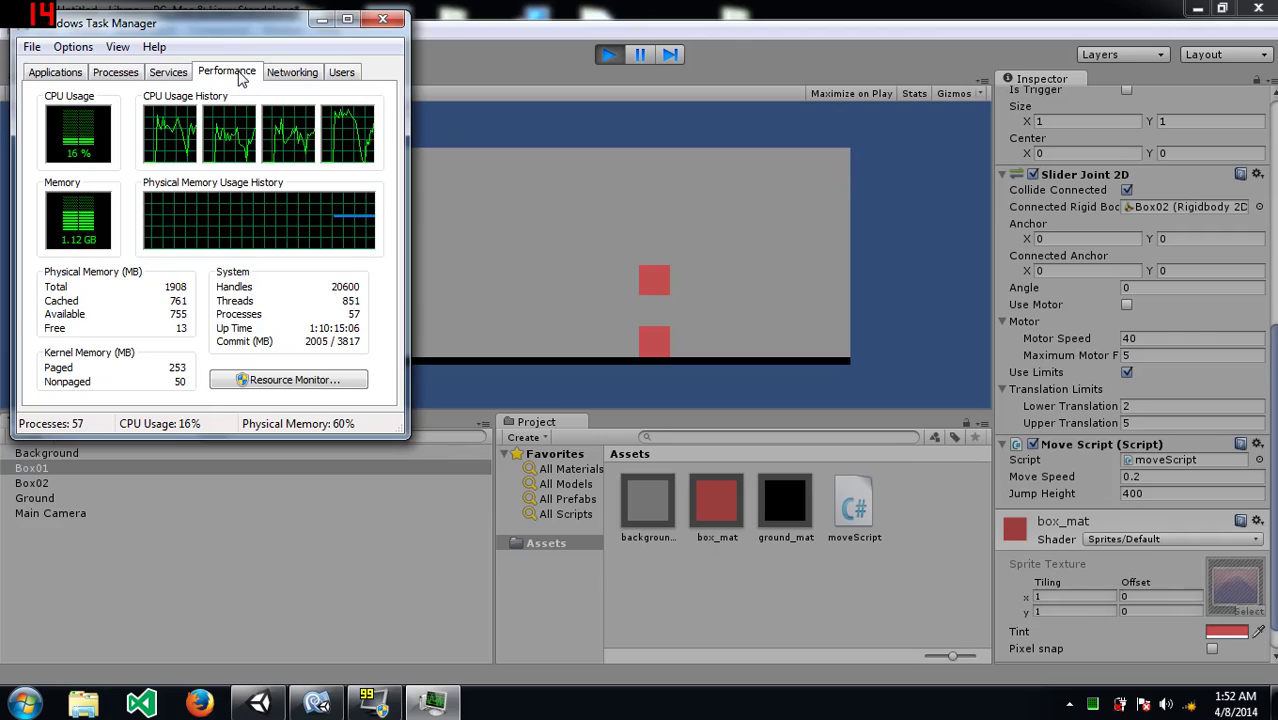
Step: Switch back to Unity and test repeated Box01 jumps against the joint's translation limits
{"action": "left_click", "coordinate": [600, 196]}
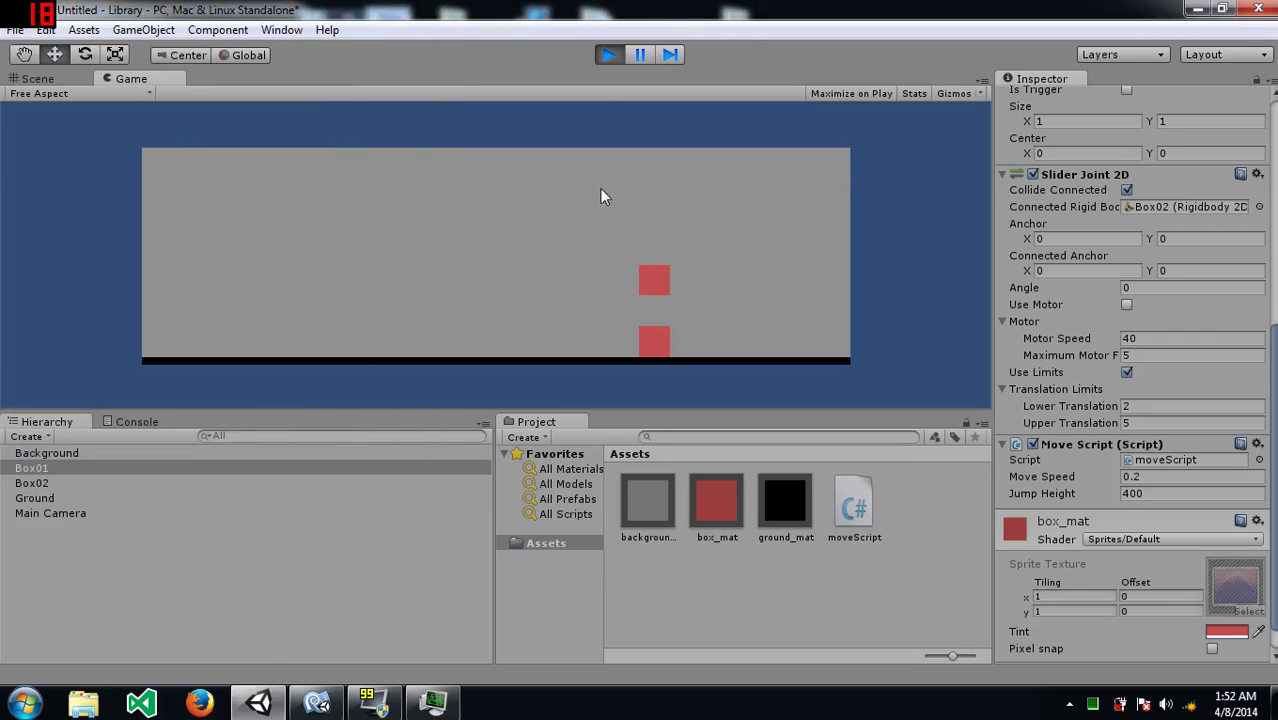
{"action": "key", "text": "space"}
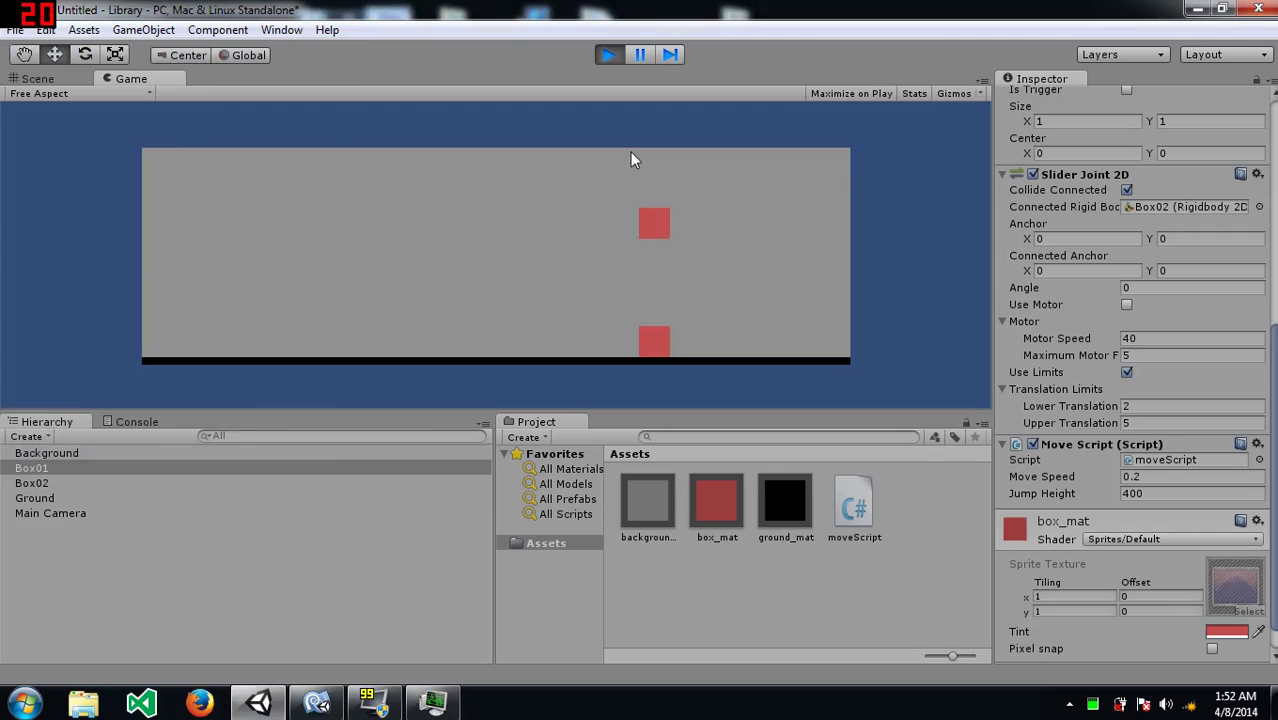
{"action": "key", "text": "space"}
{"action": "key", "text": "space"}
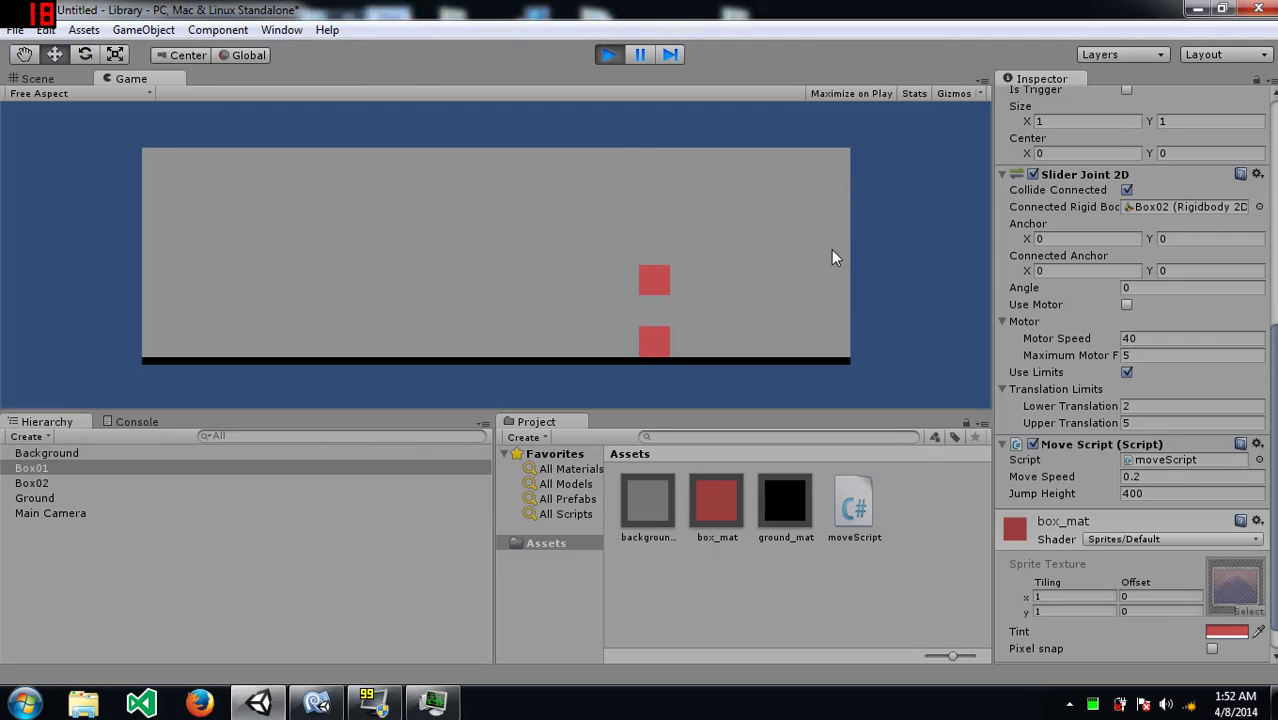
{"action": "key", "text": "space"}
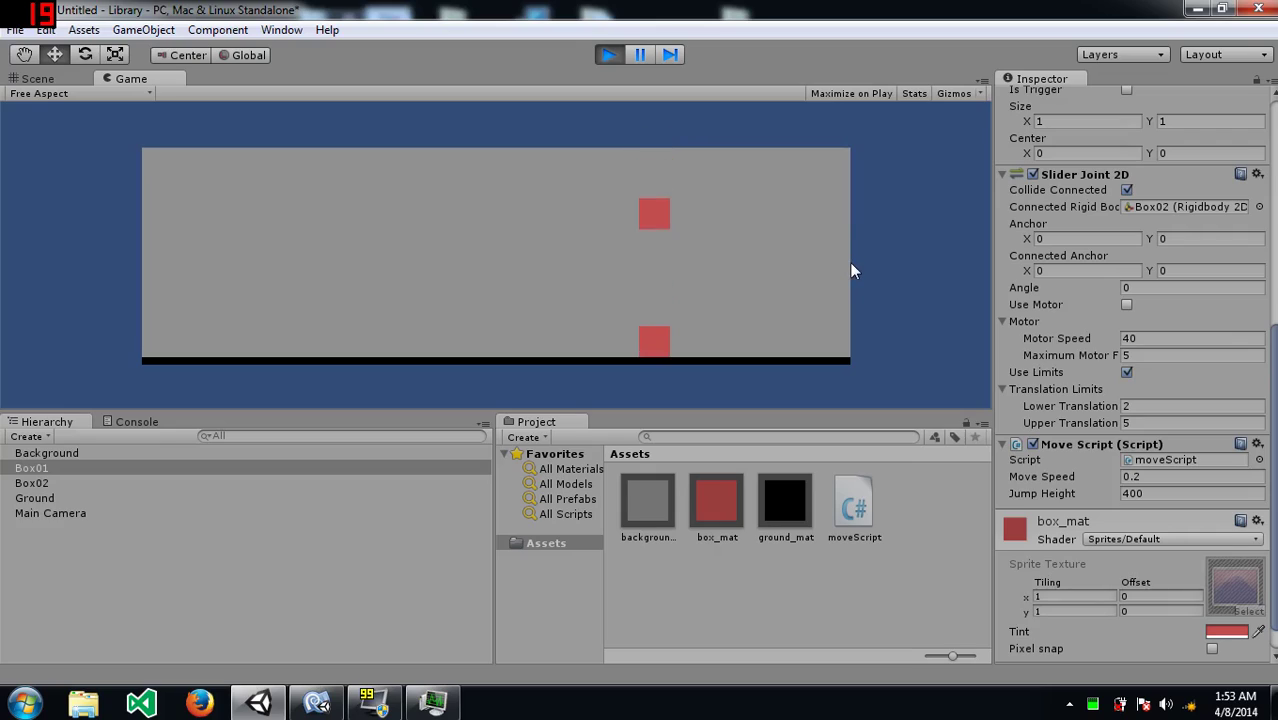
{"action": "key", "text": "space"}
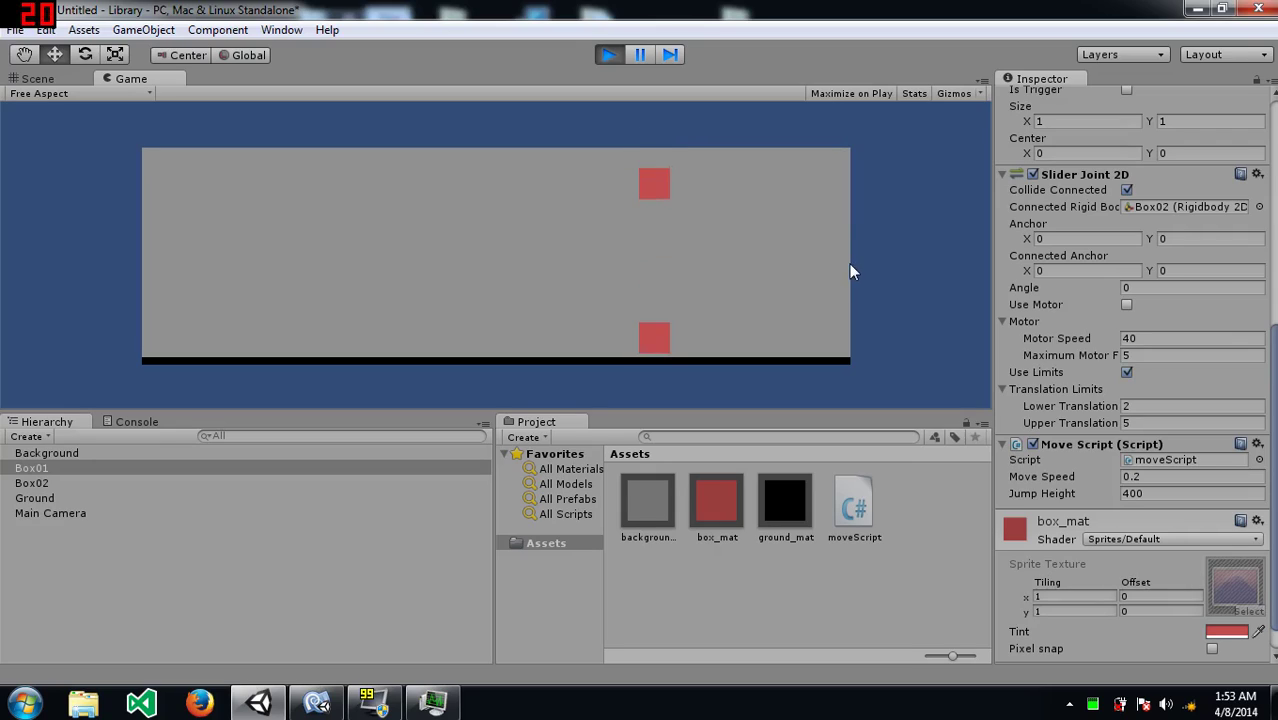
{"action": "key", "text": "space"}
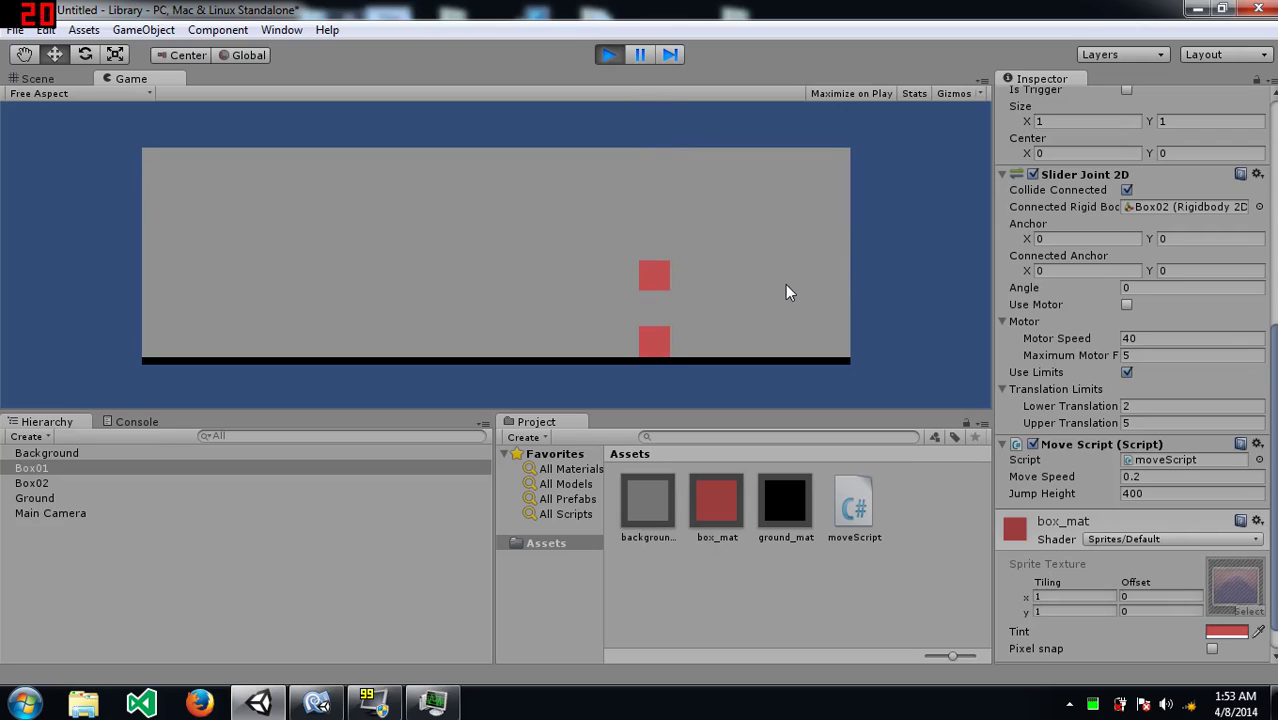
{"action": "key", "text": "space"}
{"action": "key", "text": "space"}
{"action": "key", "text": "space"}
{"action": "key", "text": "space"}
Step: Enable Use Motor on Box01's Slider Joint 2D and set its Lower Translation limit to 3
{"action": "left_click", "coordinate": [1124, 305]}
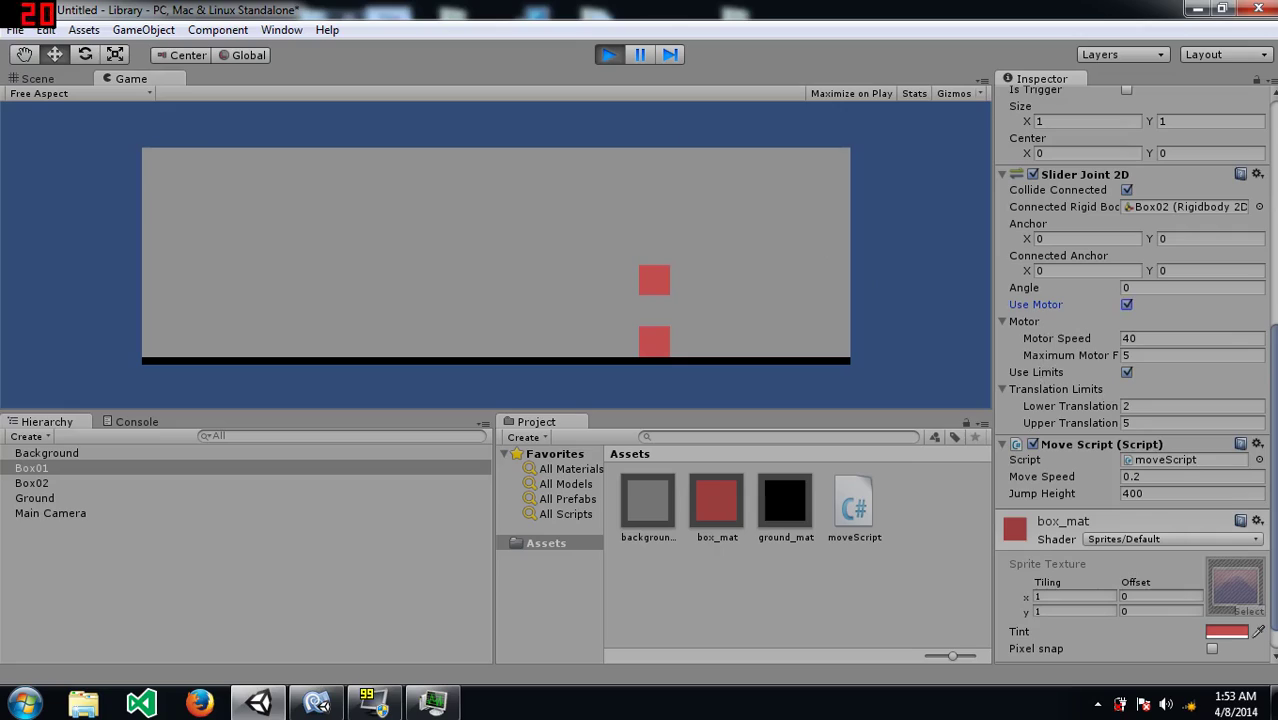
{"action": "left_click", "coordinate": [1103, 404]}
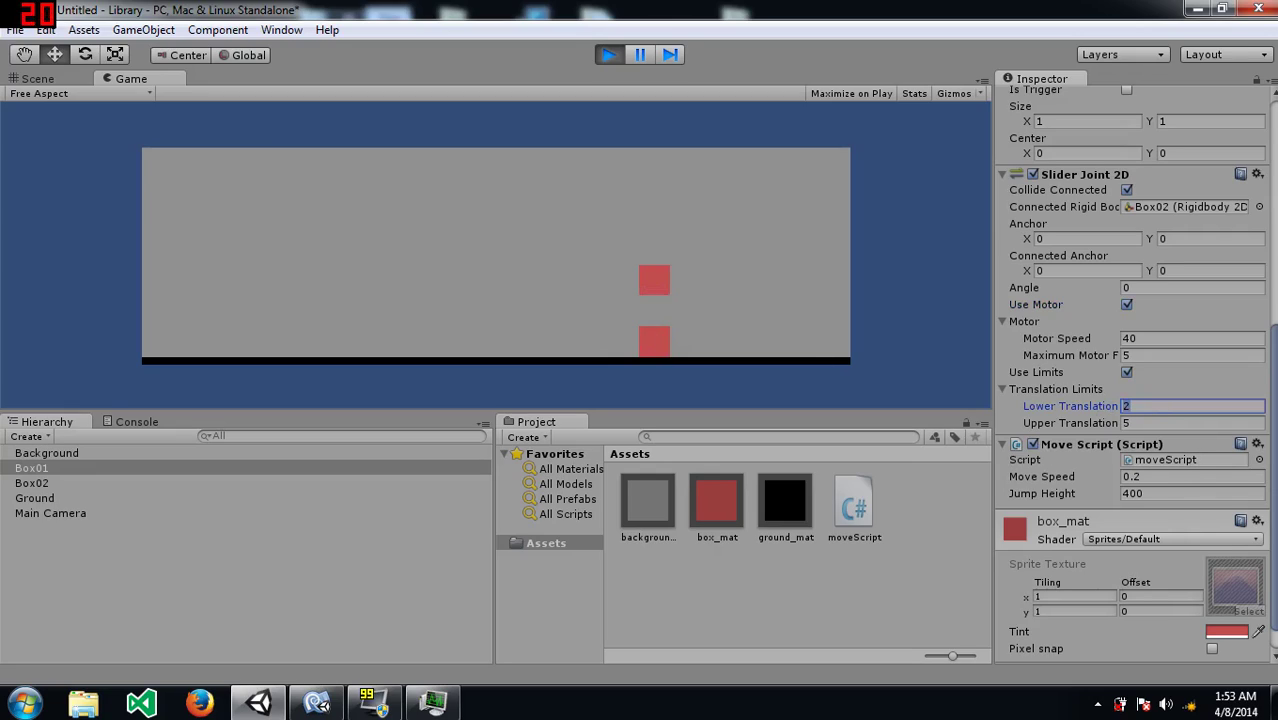
{"action": "type", "text": "3"}
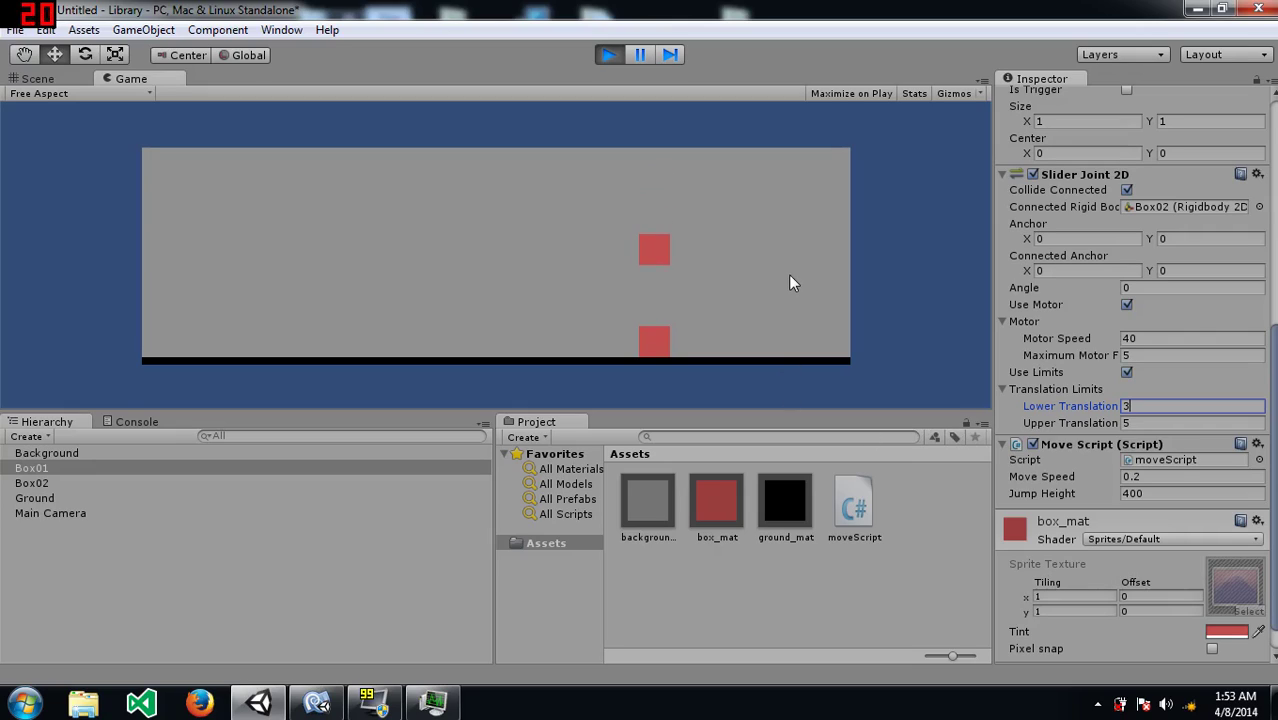
Step: Set Box01's Jump Height to 800 and test jumping and moving in both horizontal directions
{"action": "left_click", "coordinate": [1180, 493]}
{"action": "type", "text": "8"}
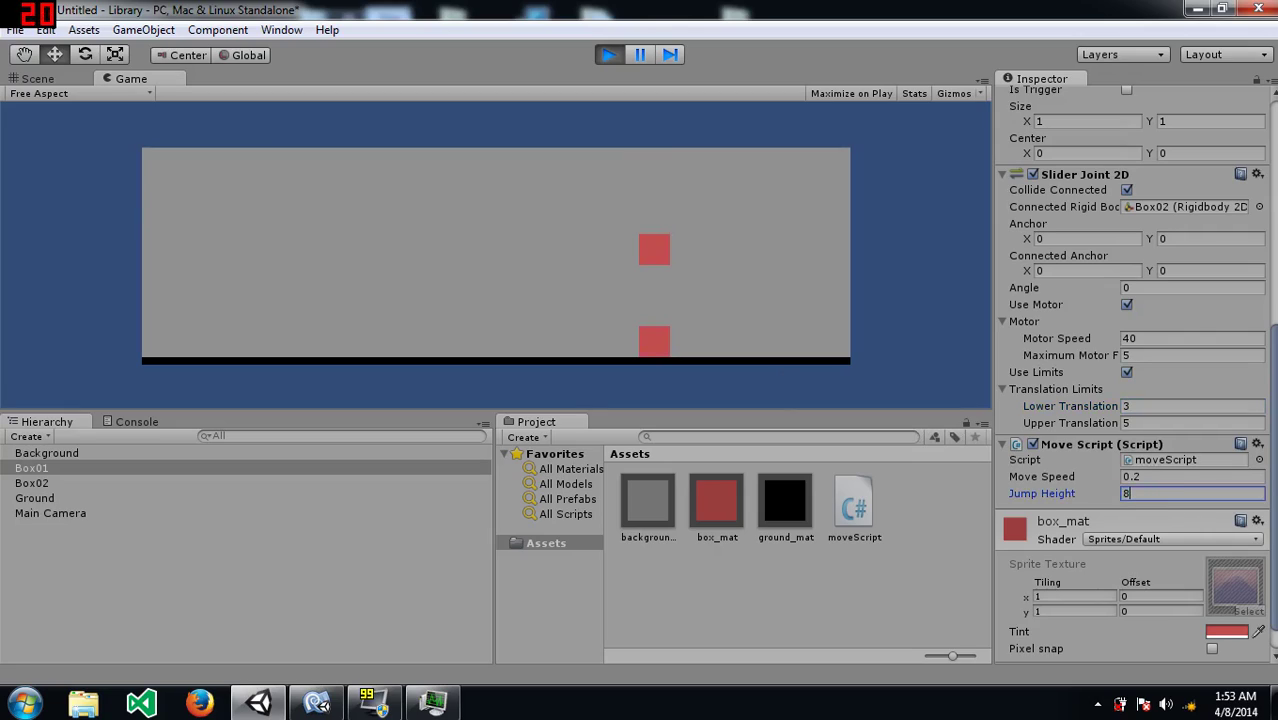
{"action": "type", "text": "00"}
{"action": "key", "text": "space"}
{"action": "key", "text": "space"}
{"action": "key", "text": "space"}
{"action": "key", "text": "Left"}
{"action": "key", "text": "Right"}
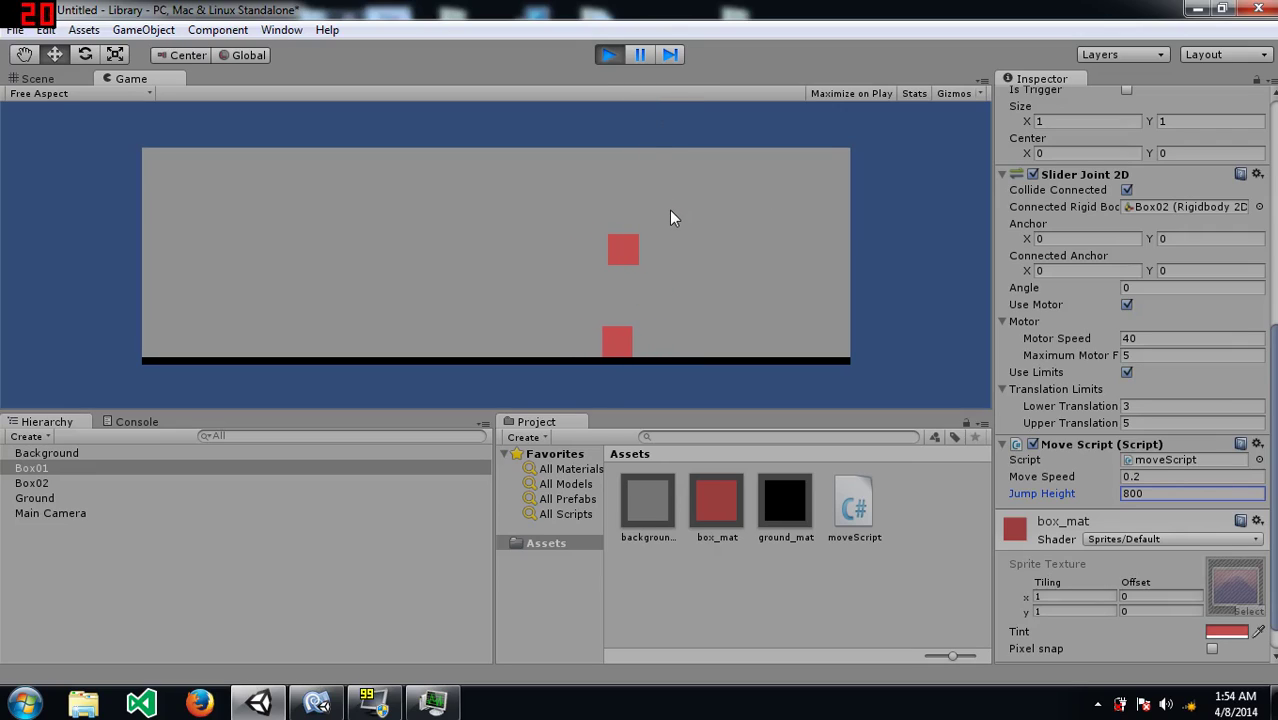
{"action": "key", "text": "Left"}
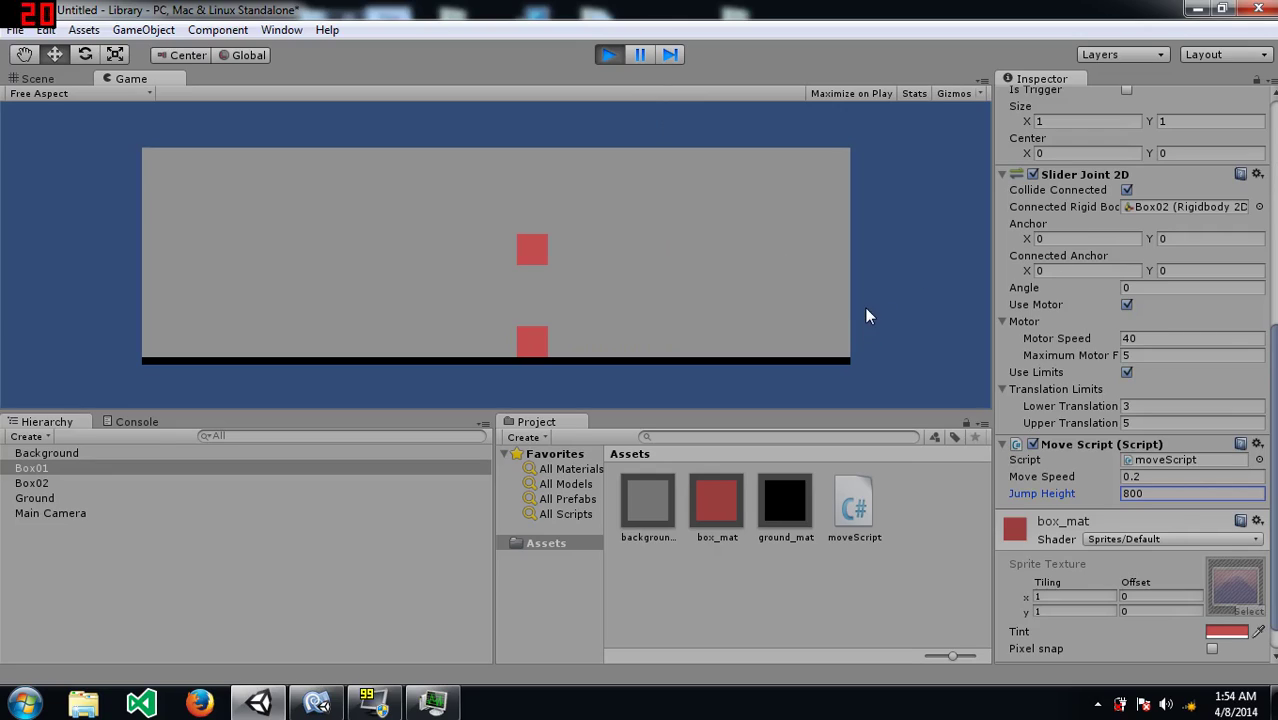
Step: Set the Slider Joint 2D's Angle to 45 and test Box01's jumping in the running game
{"action": "left_click", "coordinate": [1155, 289]}
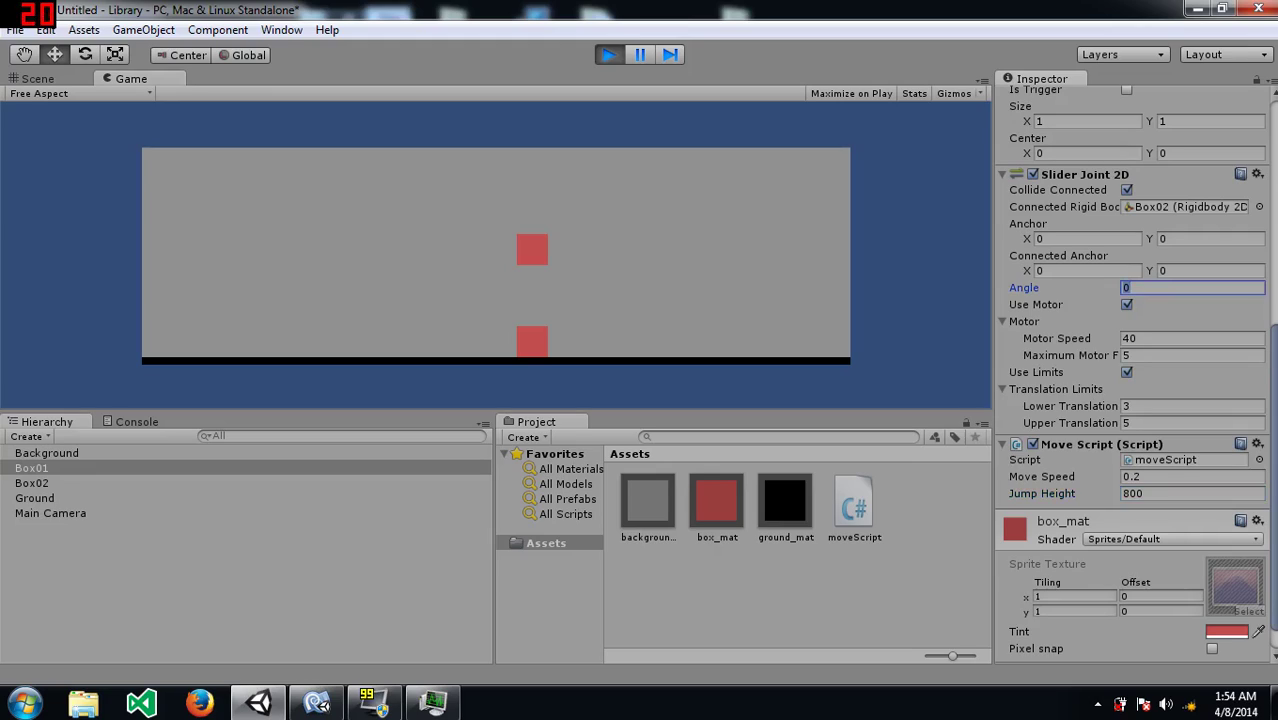
{"action": "type", "text": "45"}
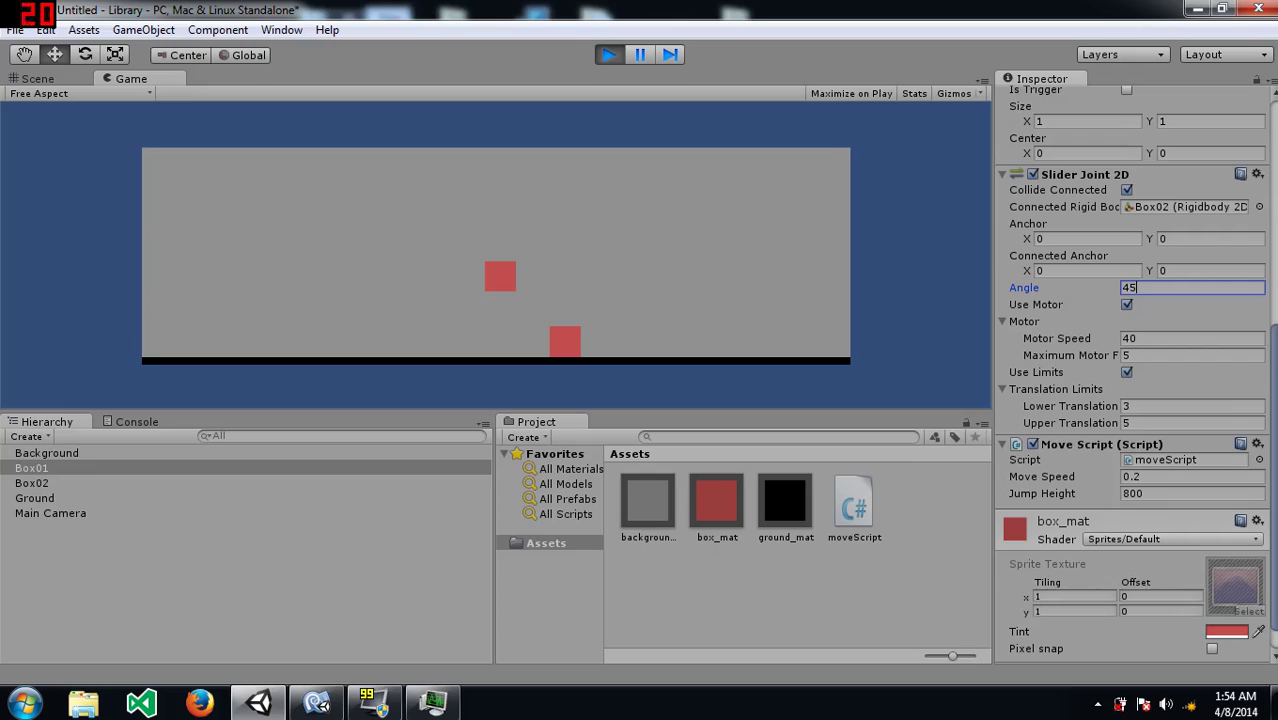
{"action": "key", "text": "space"}
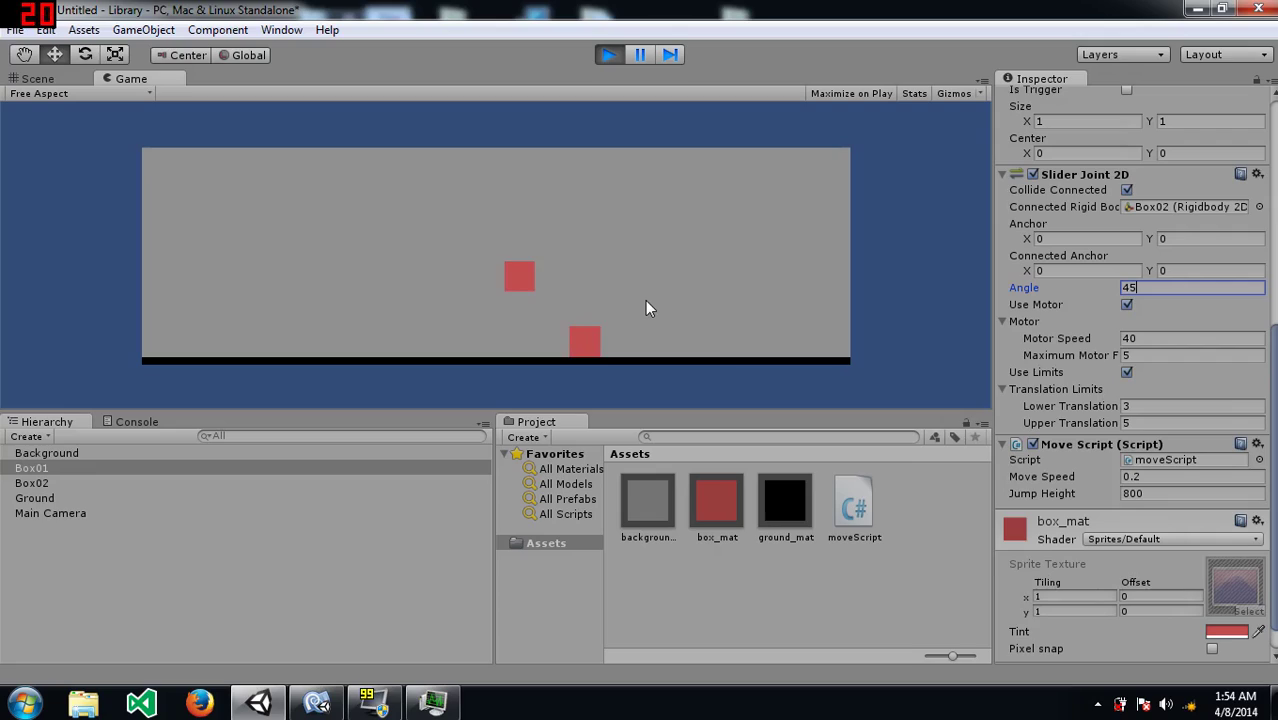
{"action": "key", "text": "space"}
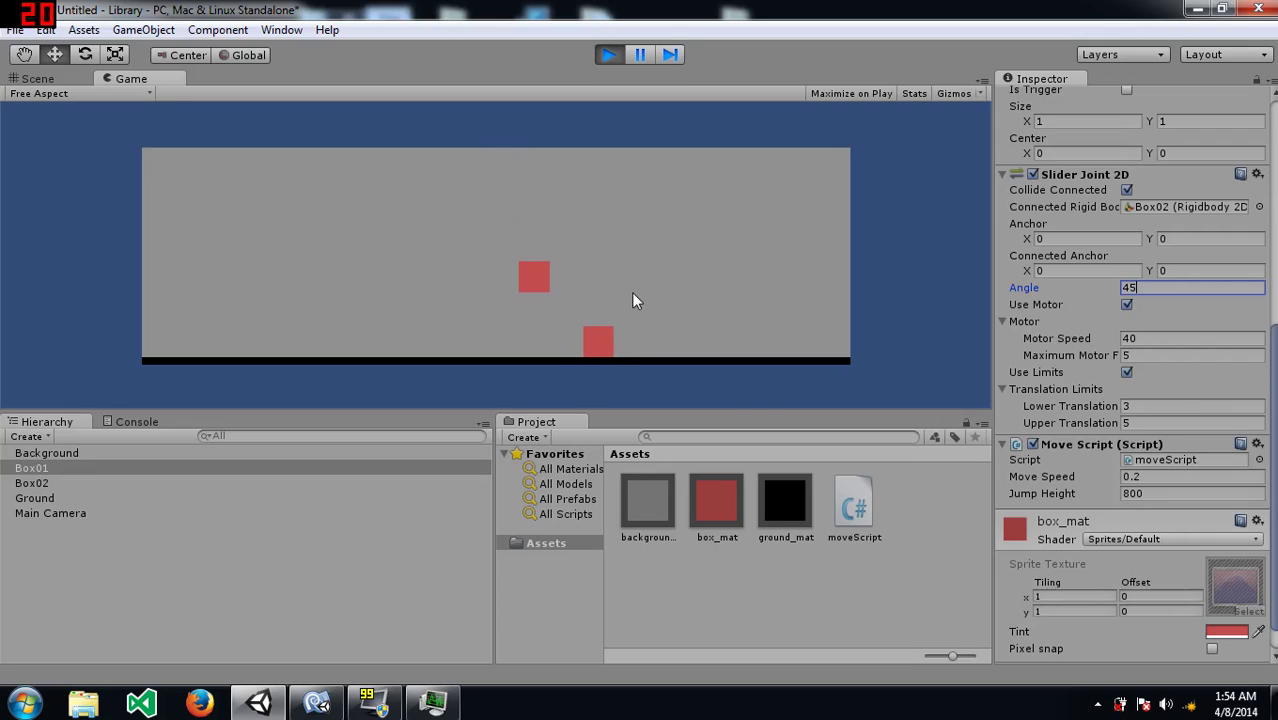
{"action": "key", "text": "space"}
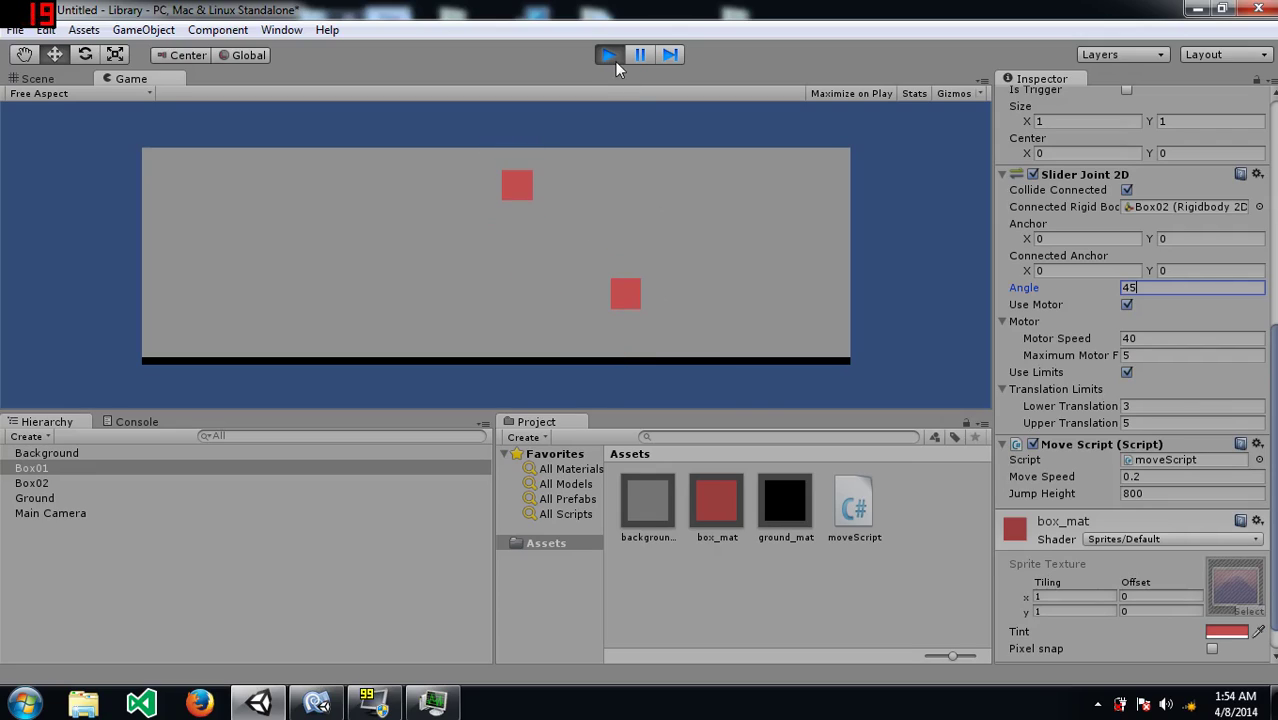
Step: Toggle the joint's motor off and on, try a maximum motor force of 20, and set it to 40
{"action": "left_click", "coordinate": [1126, 305]}
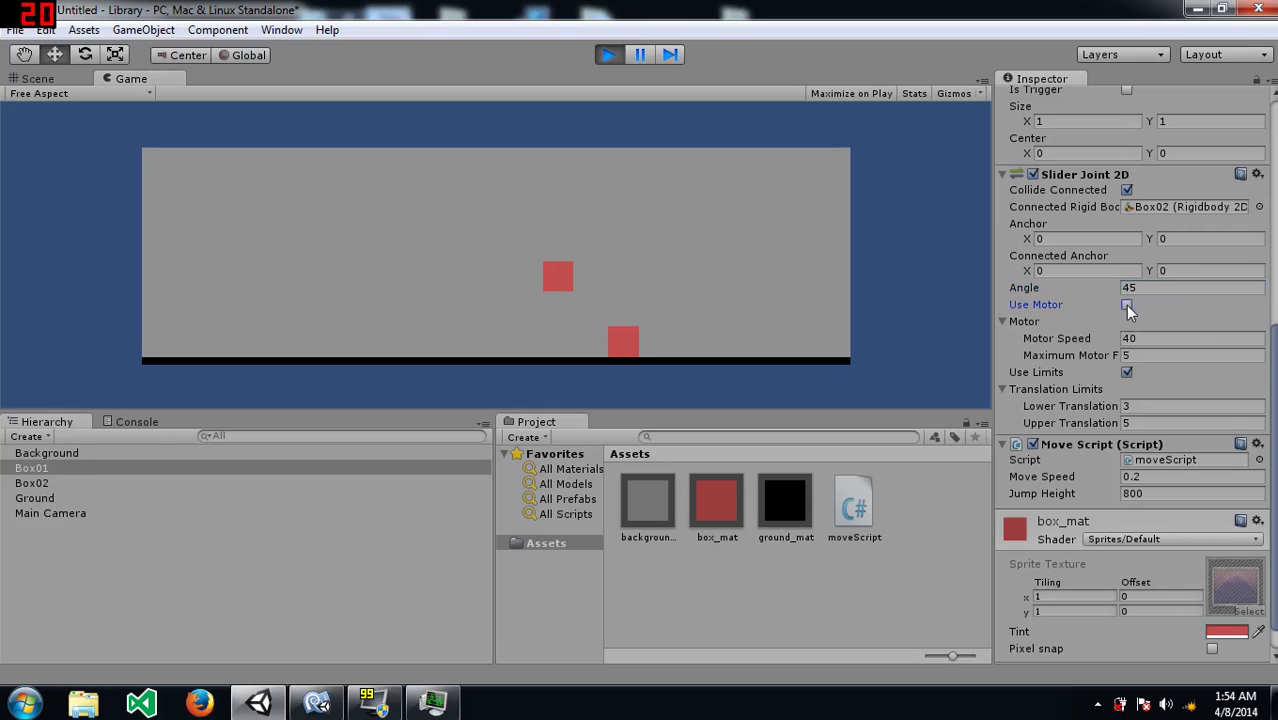
{"action": "left_click", "coordinate": [1150, 355]}
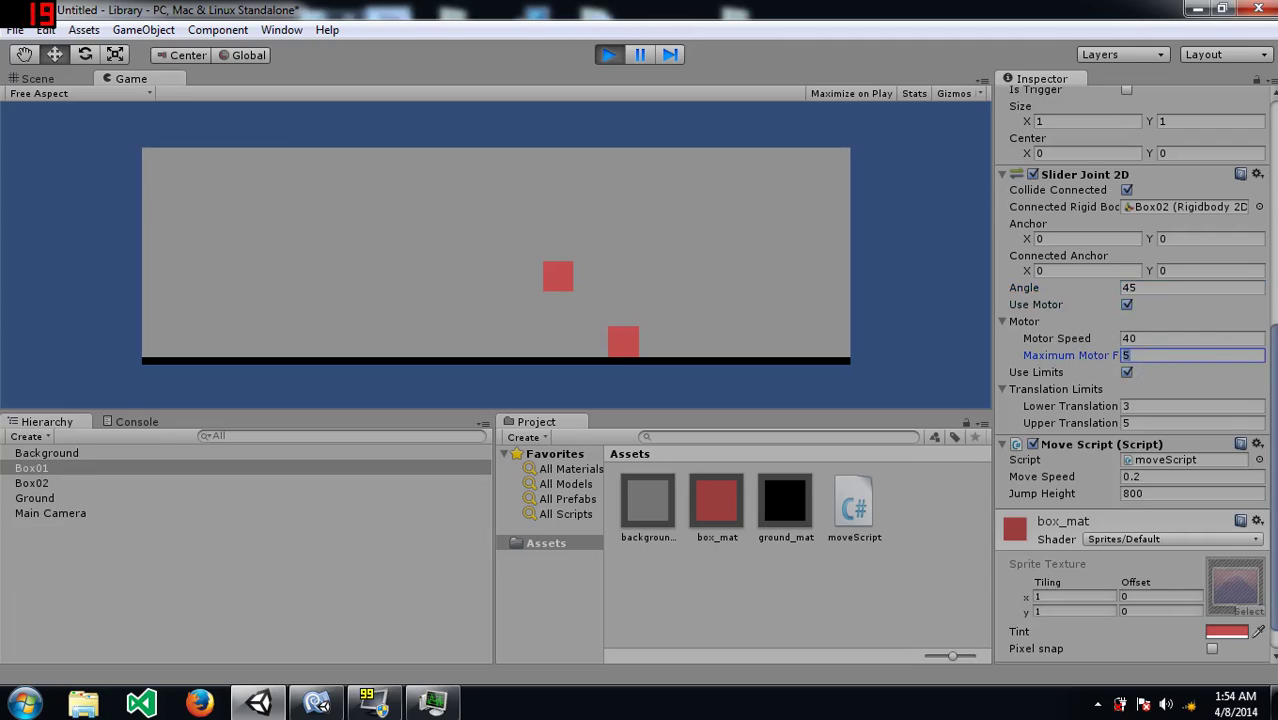
{"action": "type", "text": "20"}
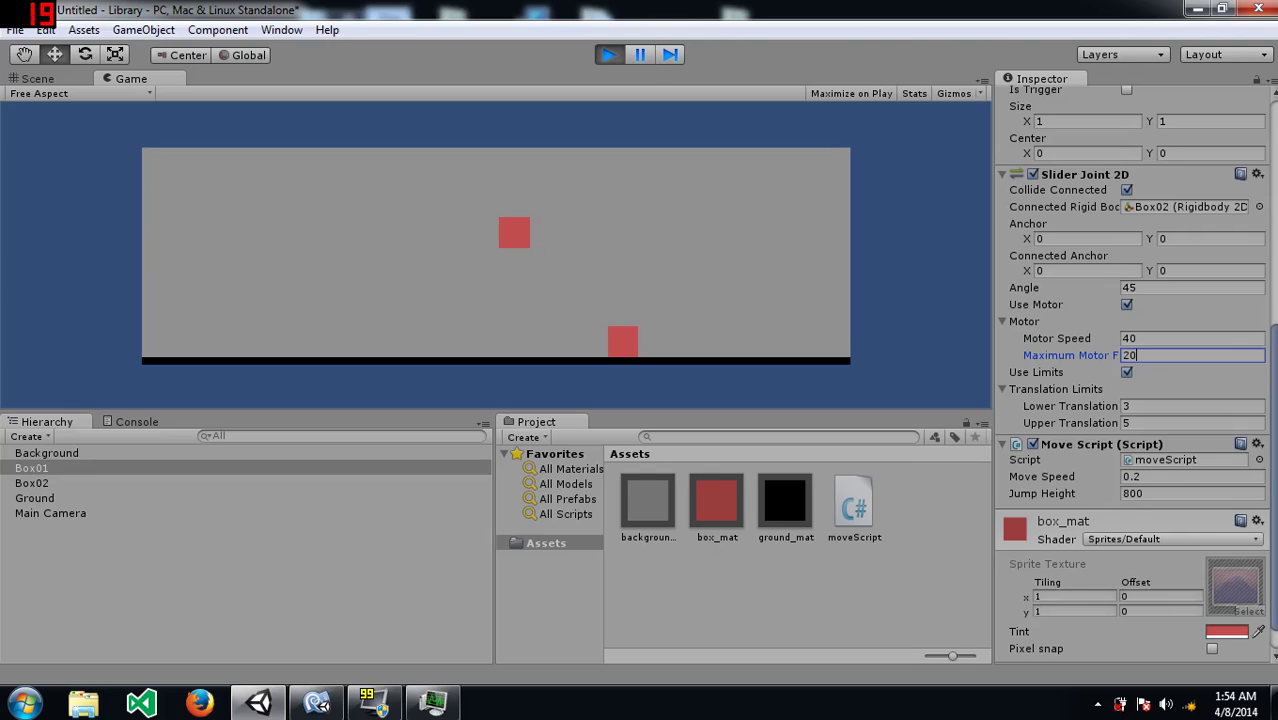
{"action": "key", "text": "BackSpace"}
{"action": "key", "text": "BackSpace"}
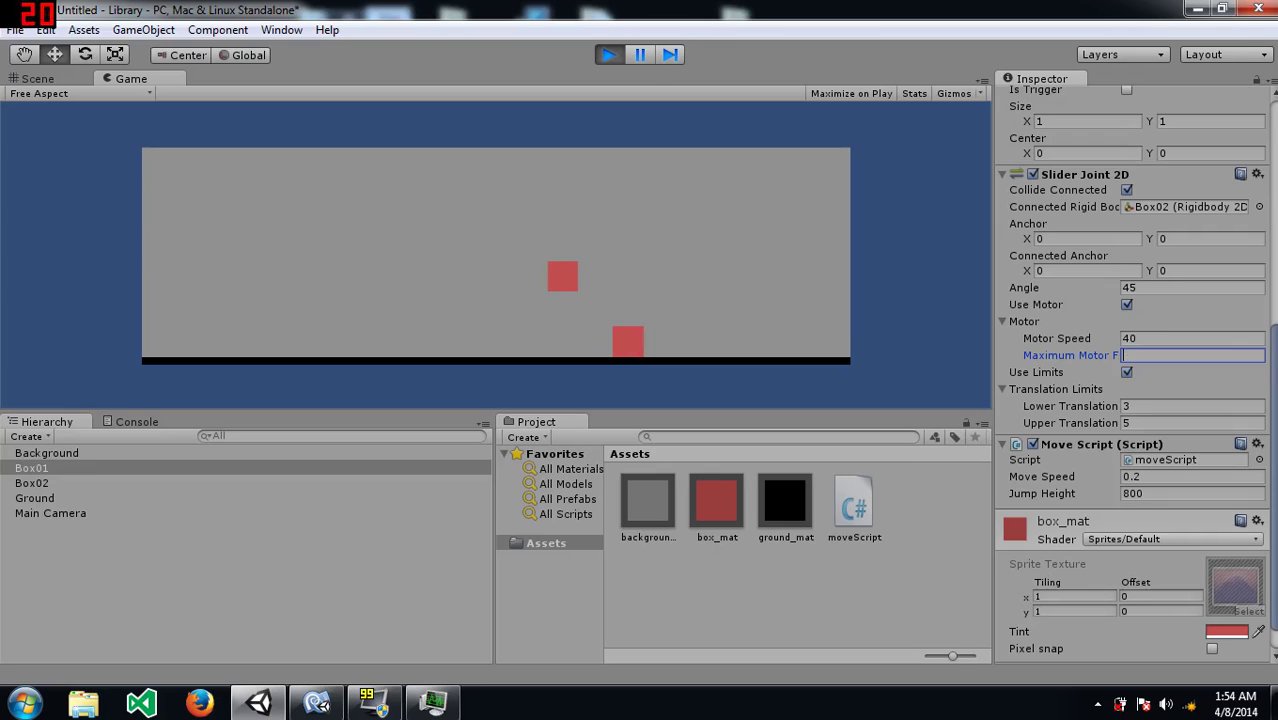
{"action": "type", "text": "40"}
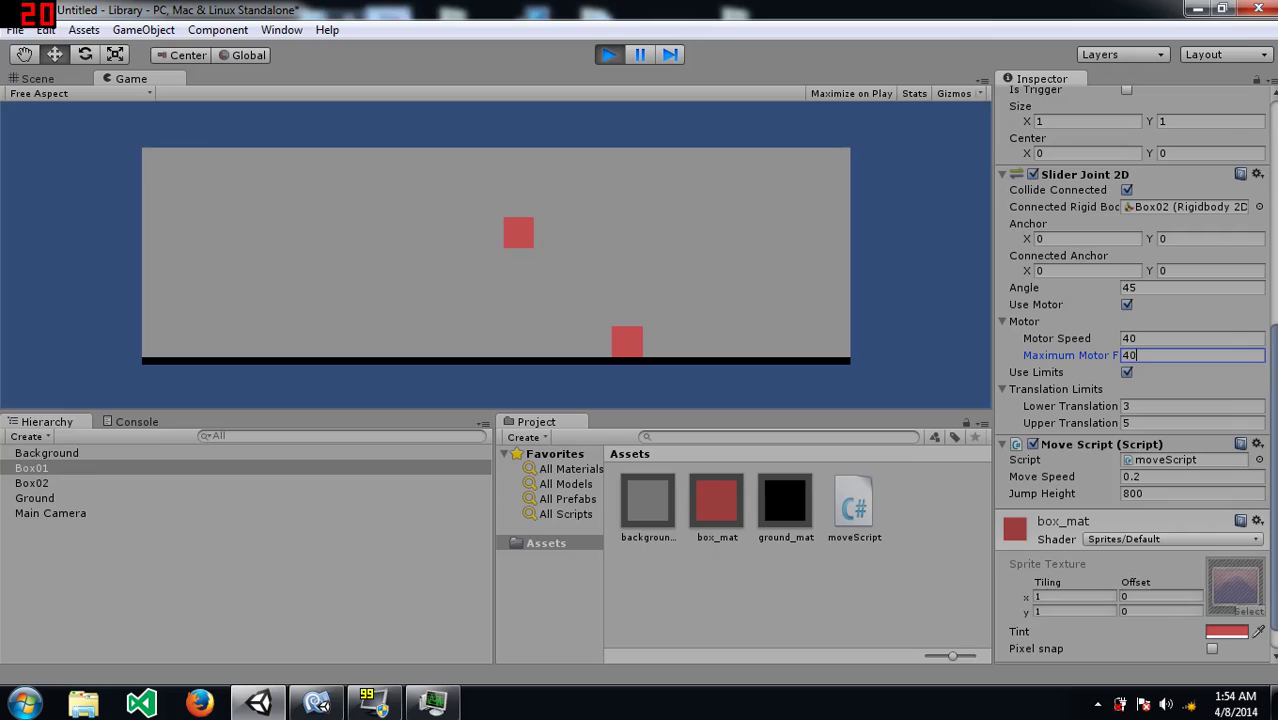
Step: Try Angle values of 90 and 180 on Box01's Slider Joint 2D in the running game
{"action": "left_click", "coordinate": [1178, 289]}
{"action": "type", "text": "90"}
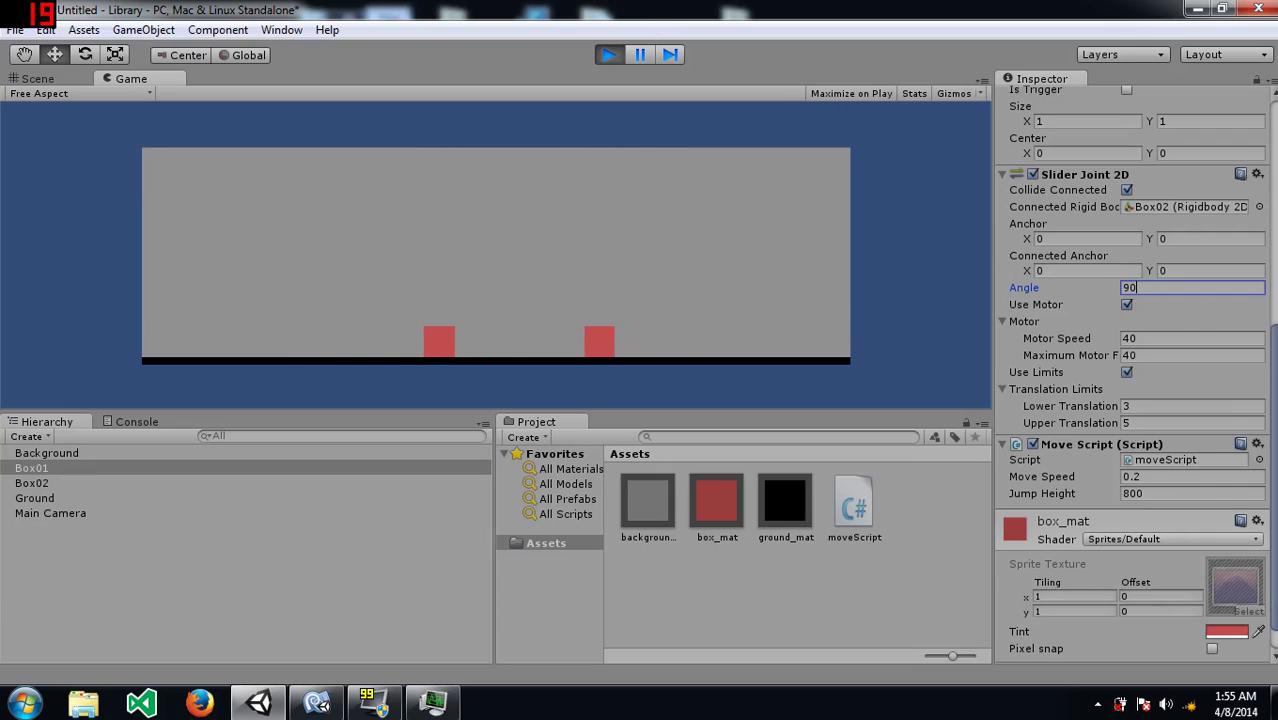
{"action": "double_click", "coordinate": [1129, 287]}
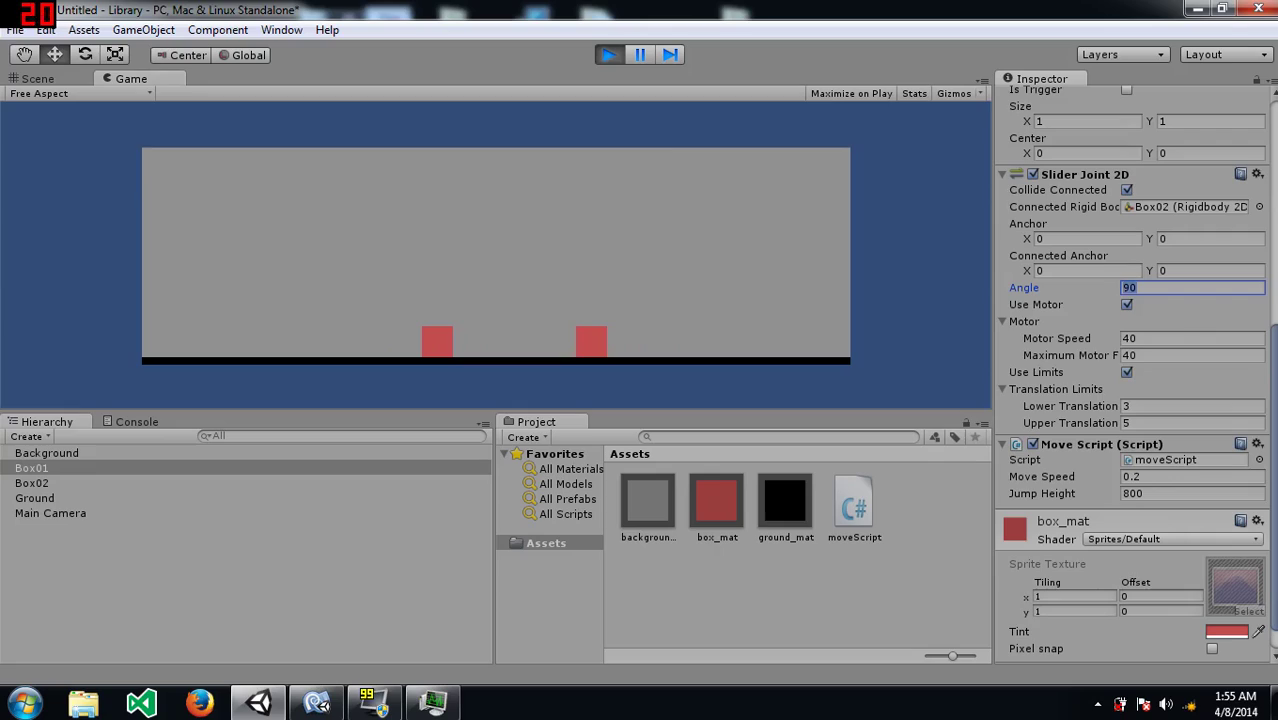
{"action": "type", "text": "180"}
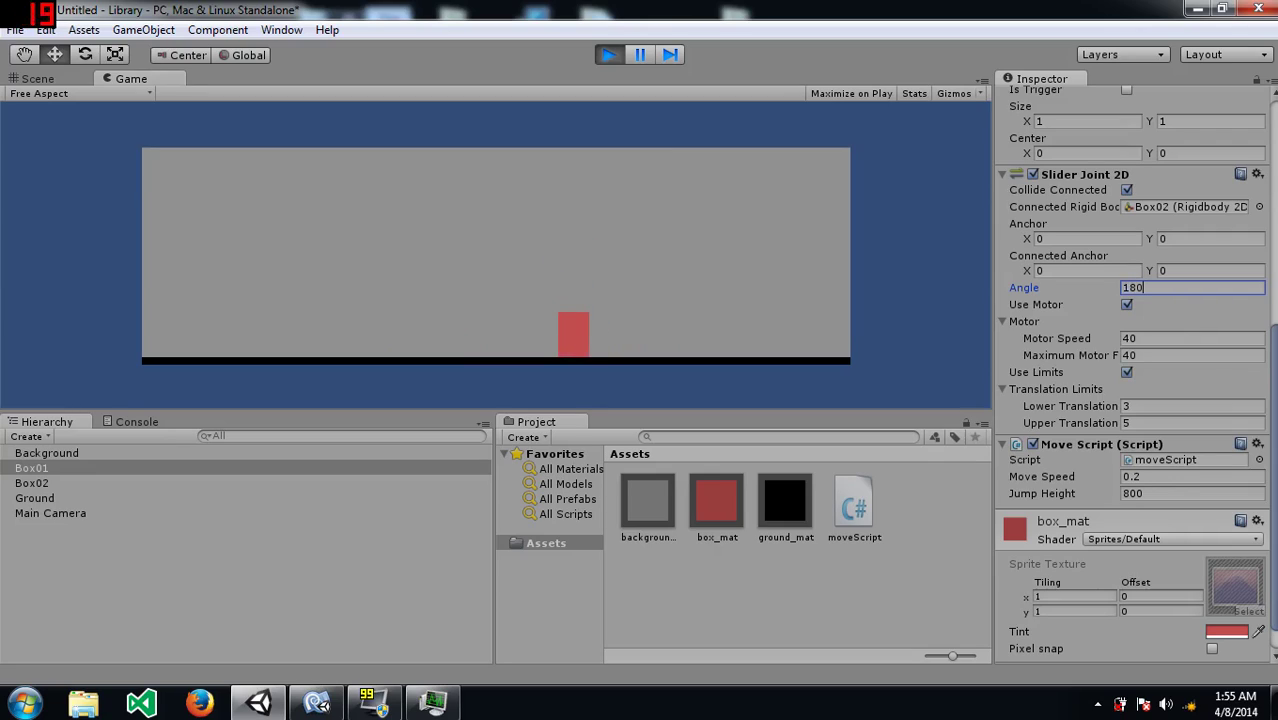
Step: Test the Slider Joint 2D with its Angle at 270 and at 360 while the game runs
{"action": "key", "text": "BackSpace"}
{"action": "key", "text": "BackSpace"}
{"action": "key", "text": "BackSpace"}
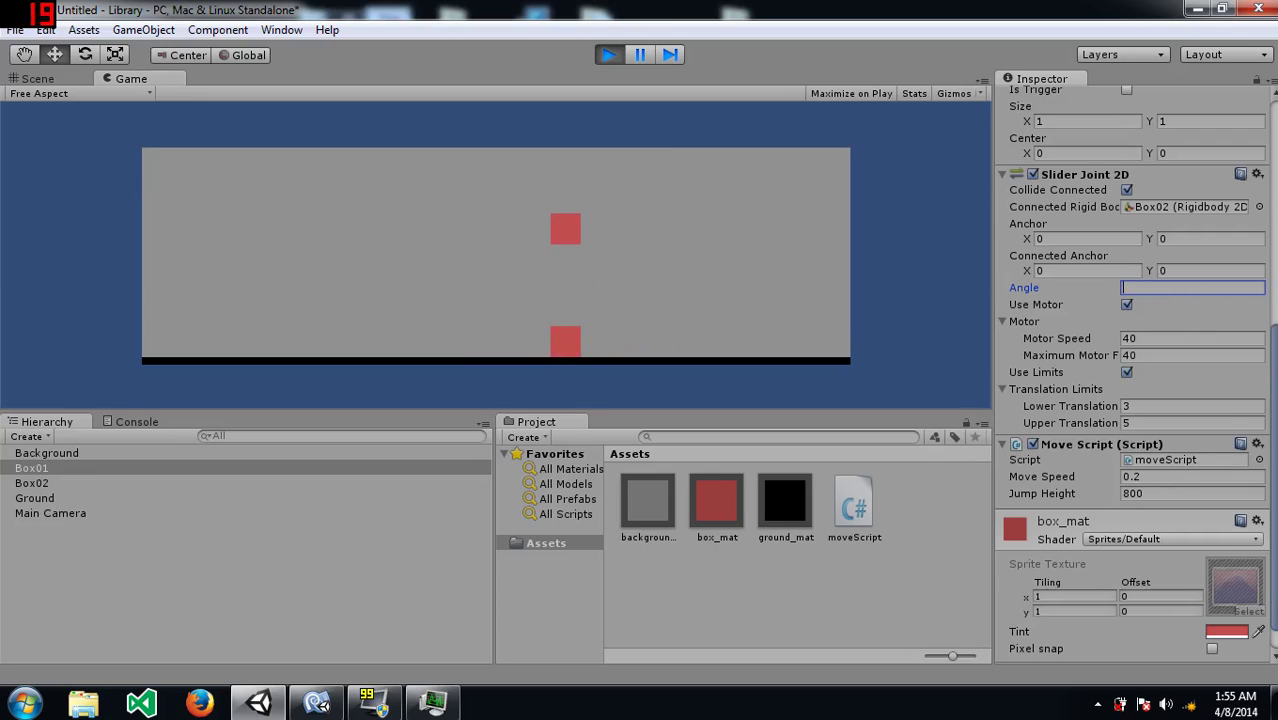
{"action": "type", "text": "270"}
{"action": "key", "text": "BackSpace"}
{"action": "key", "text": "BackSpace"}
{"action": "key", "text": "BackSpace"}
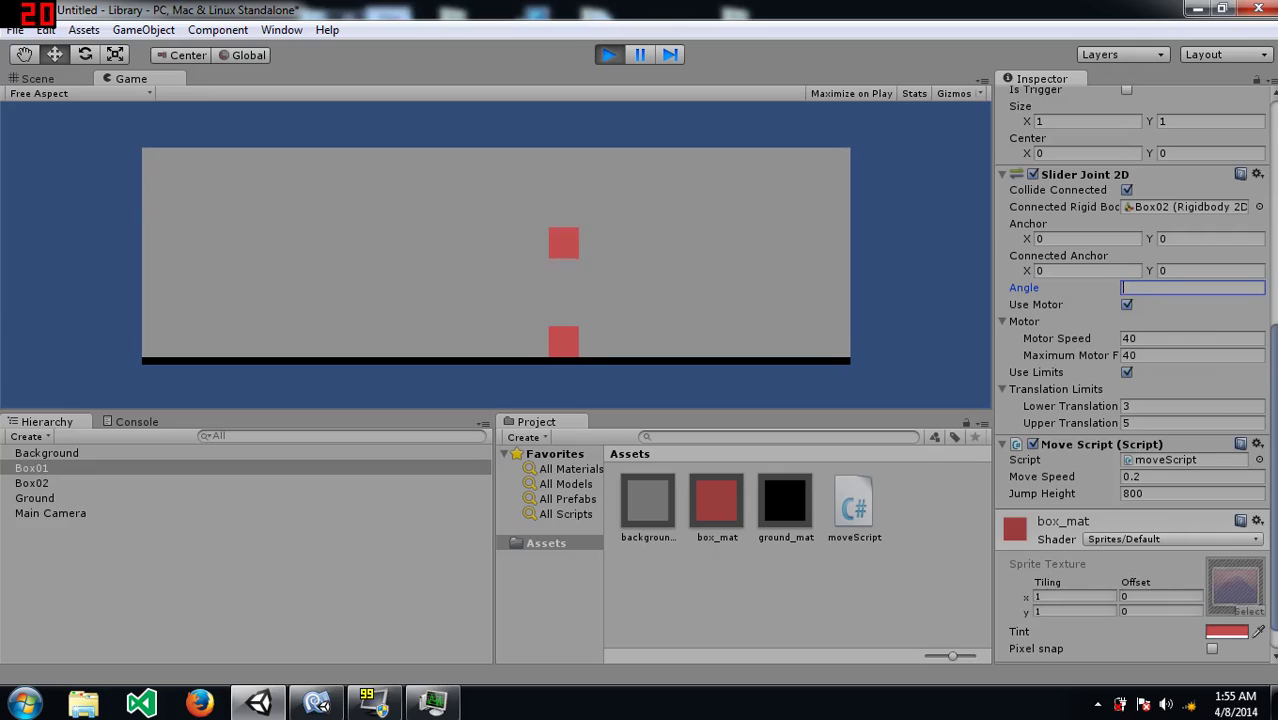
{"action": "type", "text": "360"}
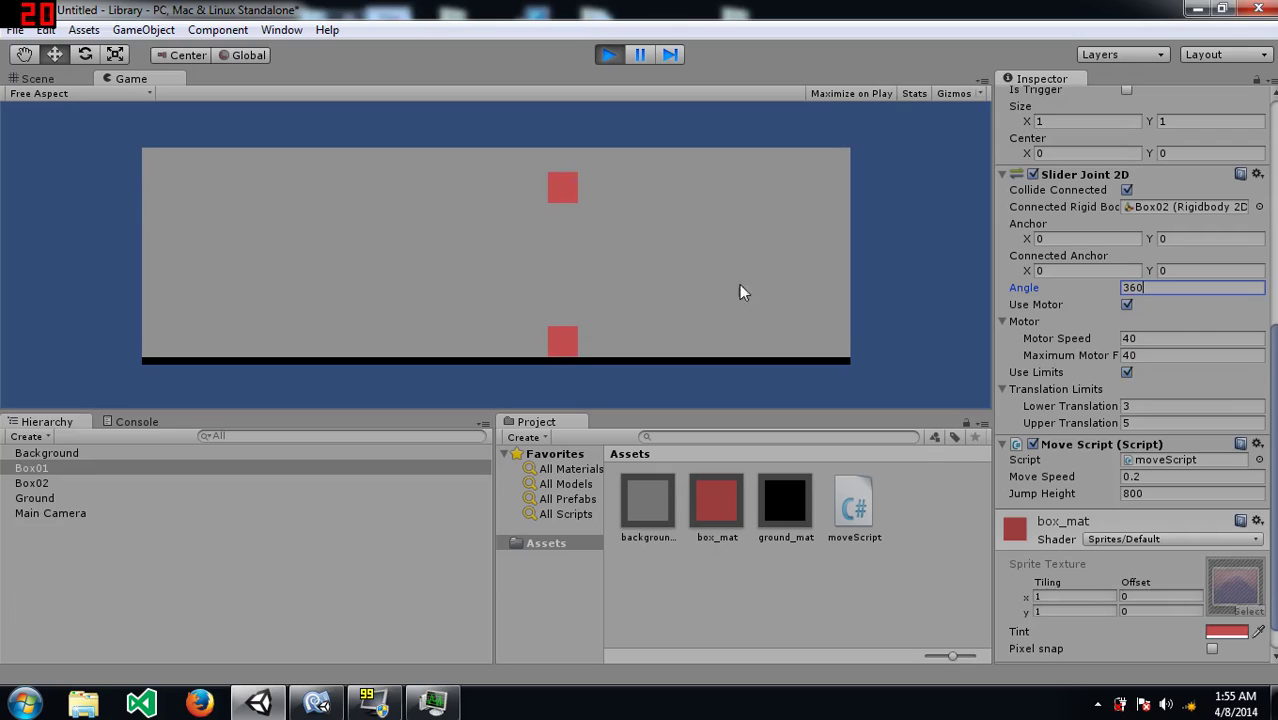
Step: Check Box01 in the Scene view, return to the Game view, and set the Slider Joint 2D's Angle to 0
{"action": "left_click", "coordinate": [44, 469]}
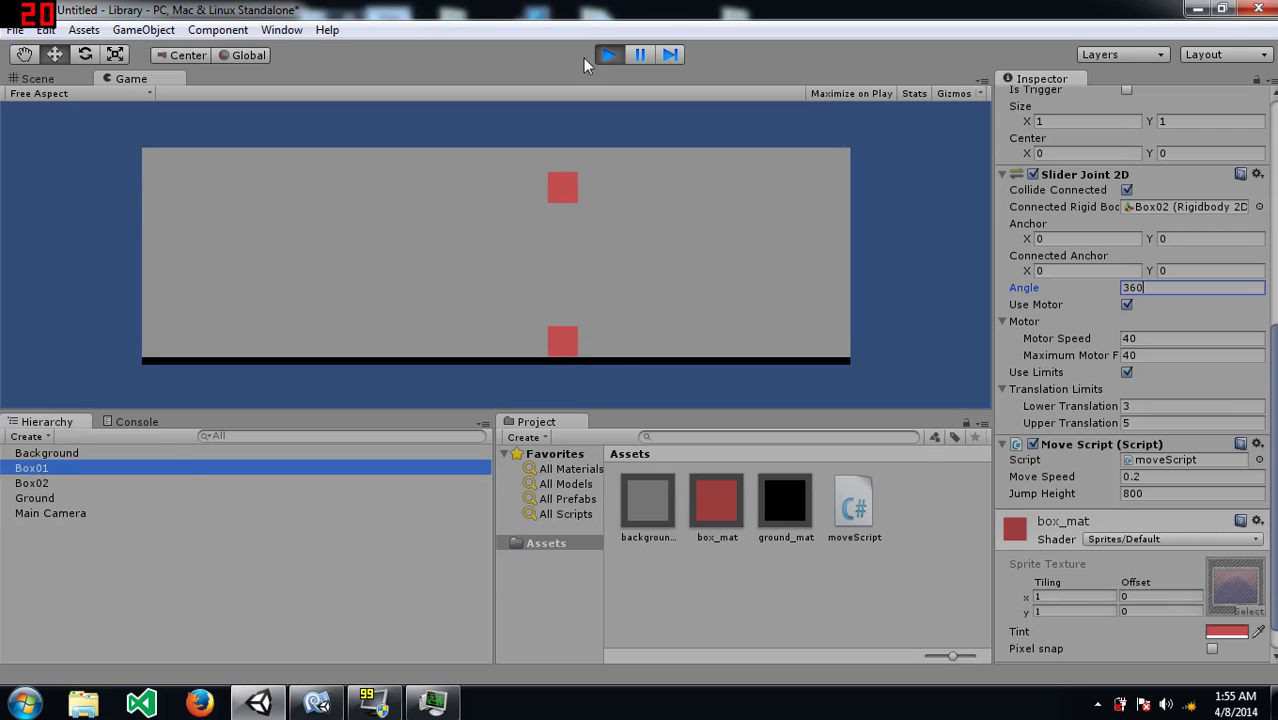
{"action": "left_click", "coordinate": [58, 77]}
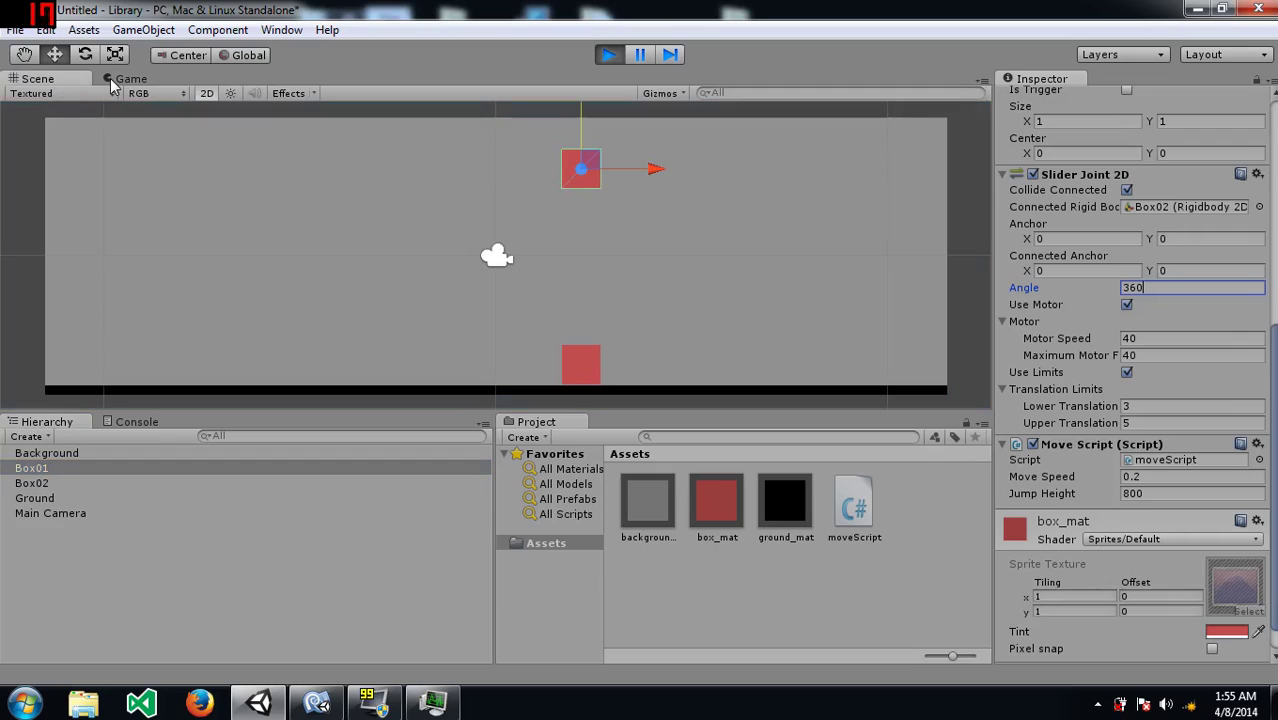
{"action": "left_click", "coordinate": [110, 78]}
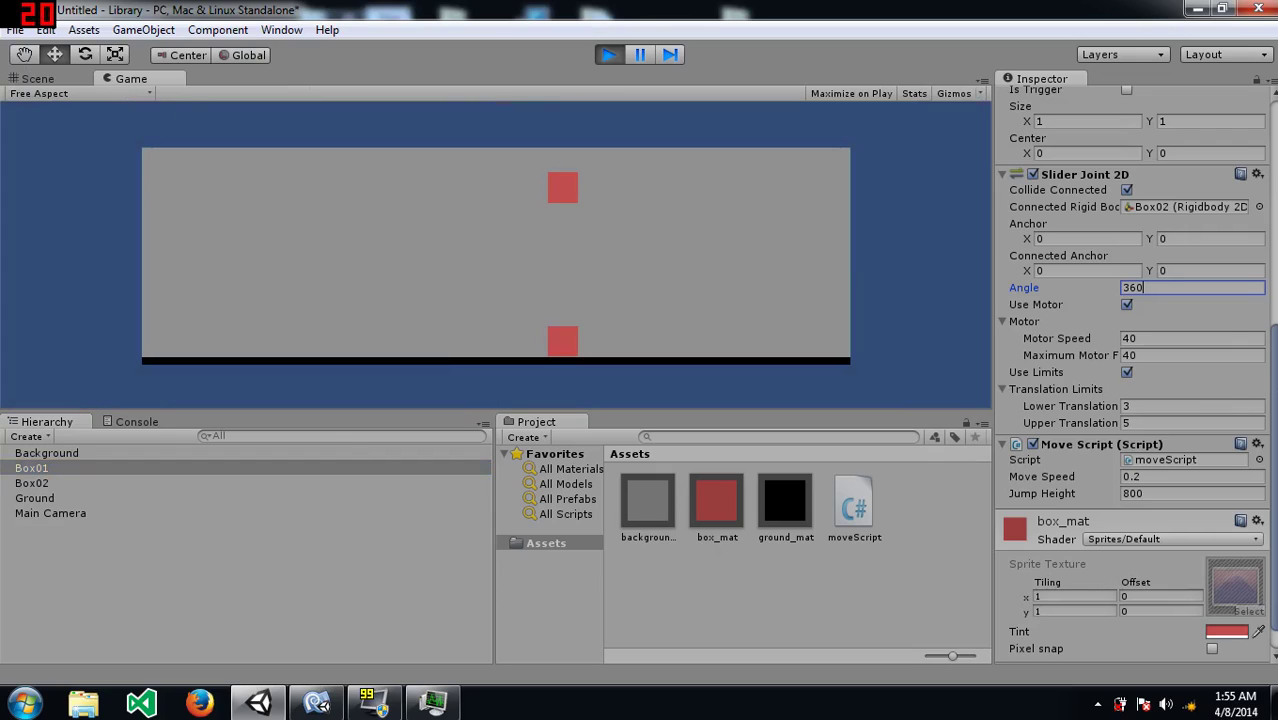
{"action": "key", "text": "ctrl+a"}
{"action": "type", "text": "0"}
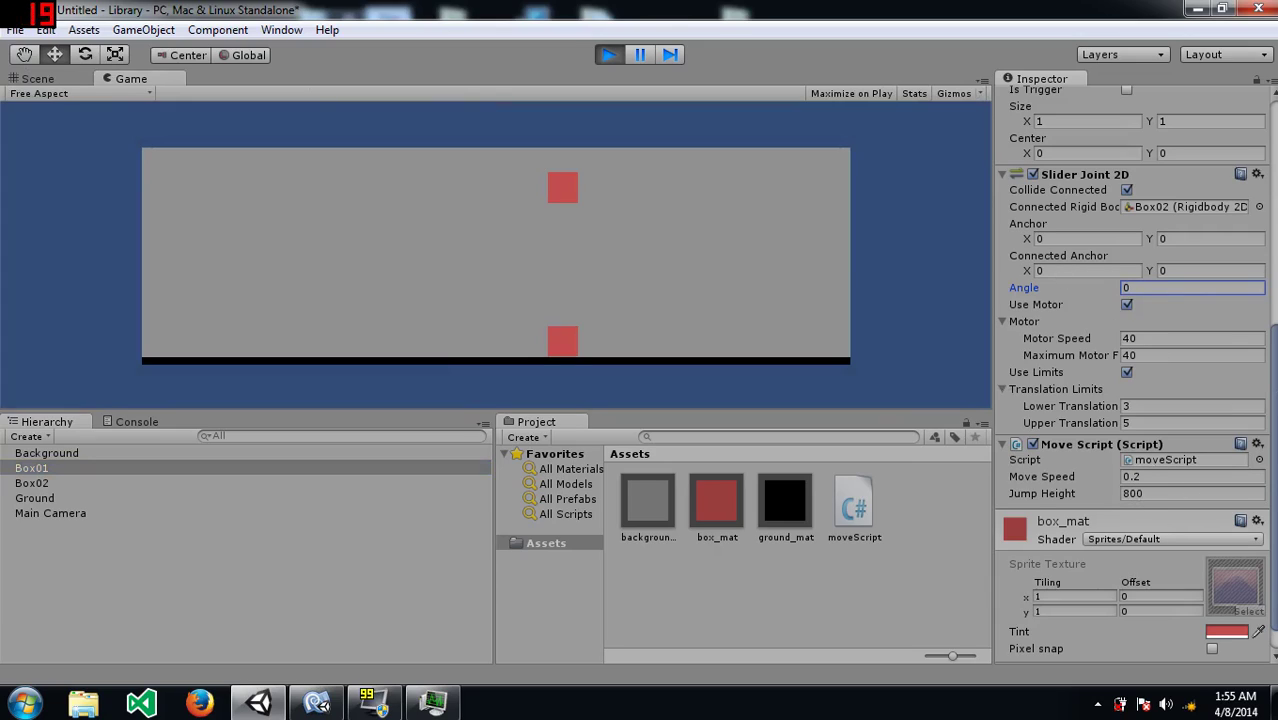